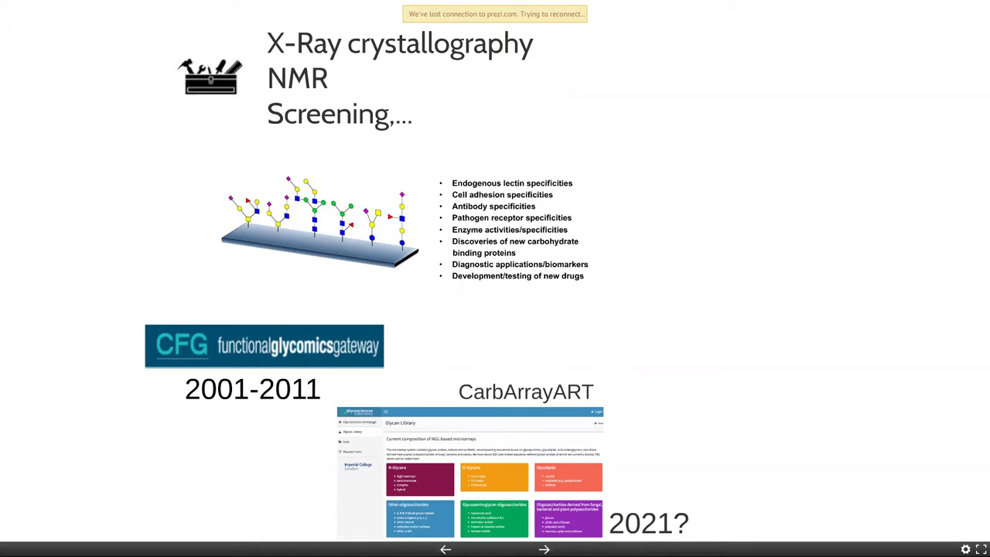
key("Right")
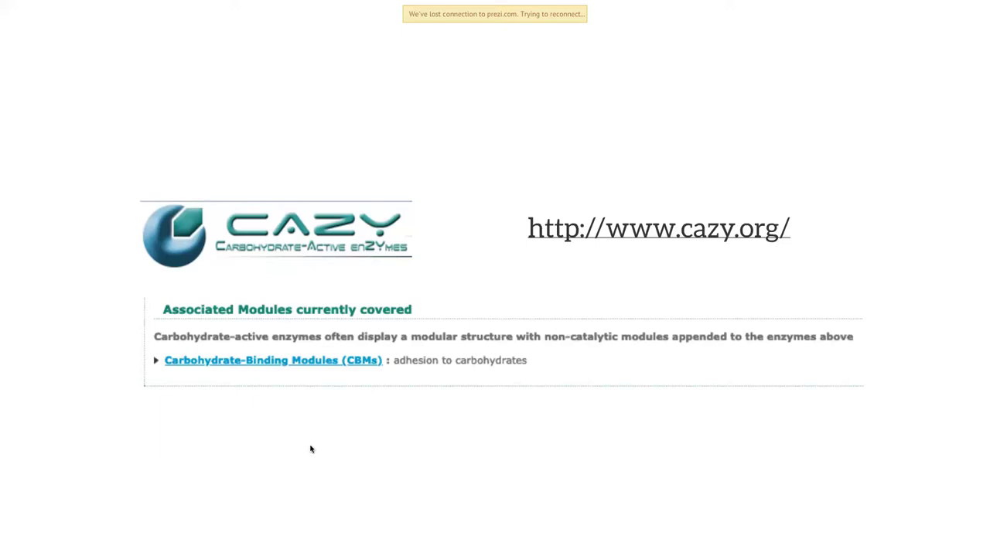
key("Right")
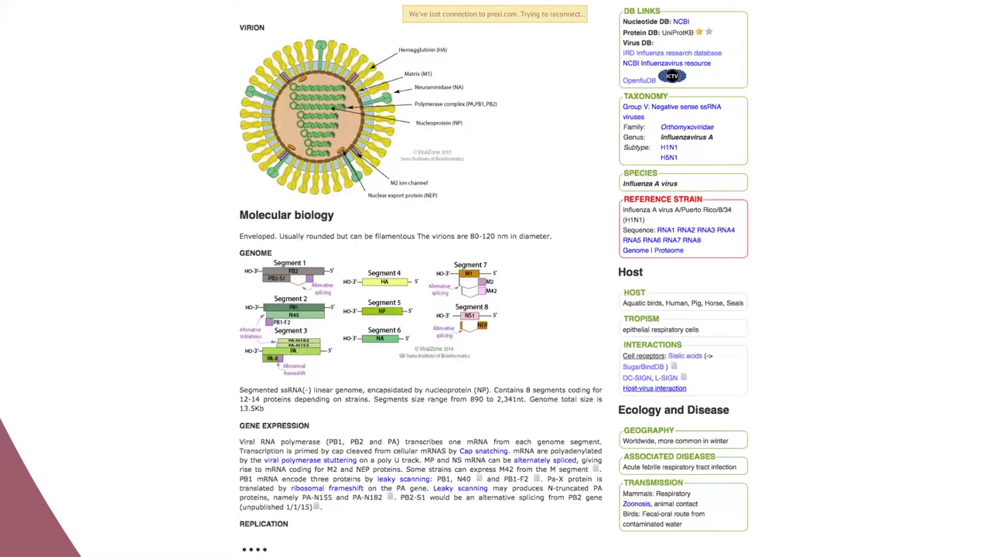
key("Right")
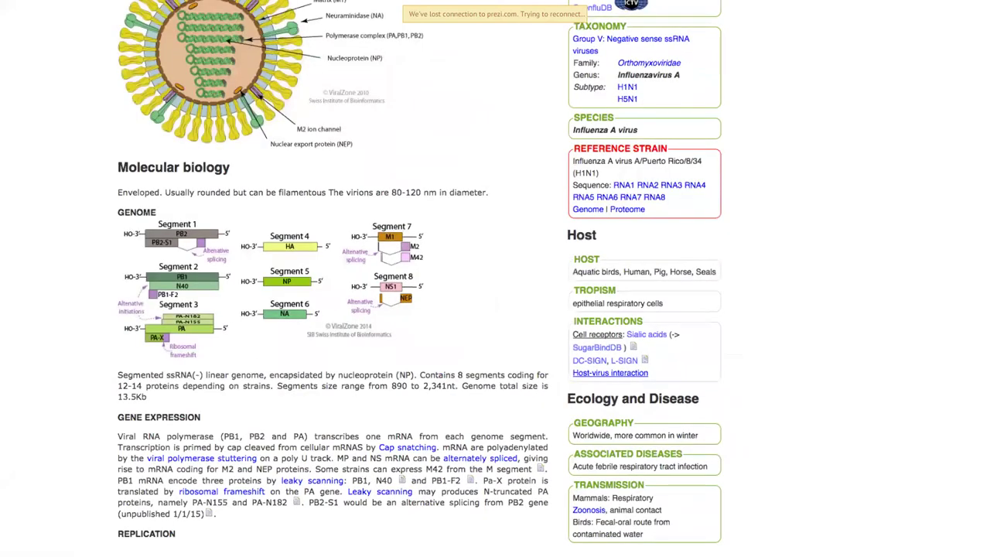
key("Right")
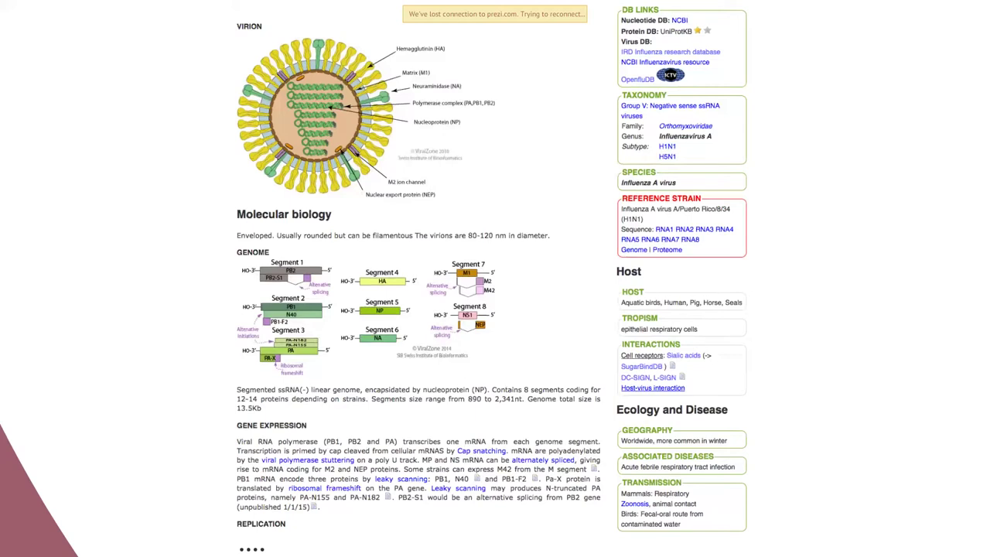
key("Right")
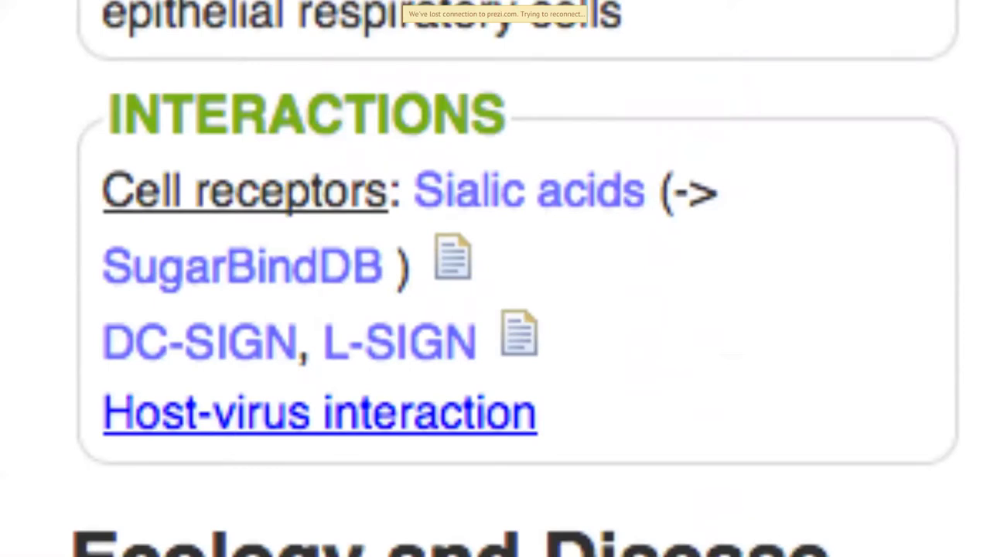
key("Right")
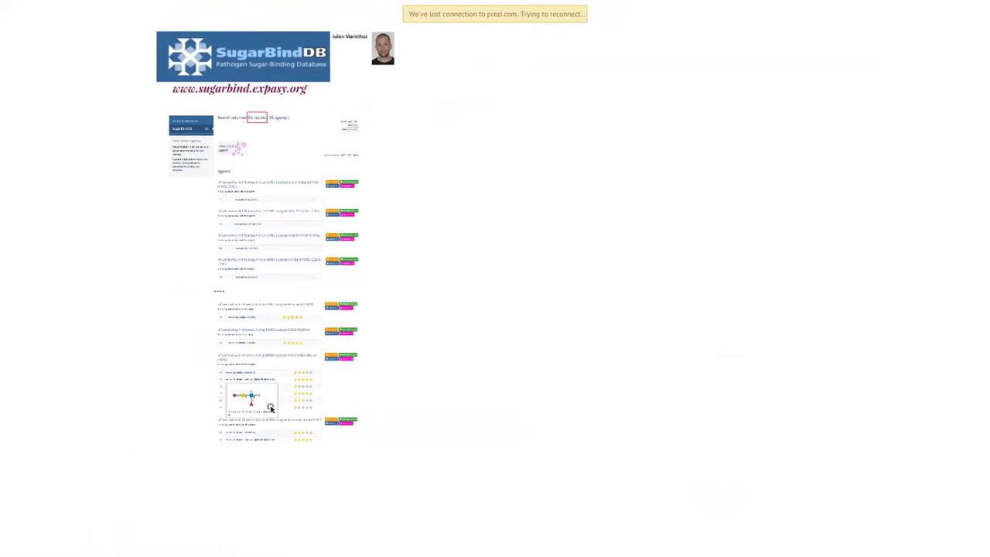
key("Right")
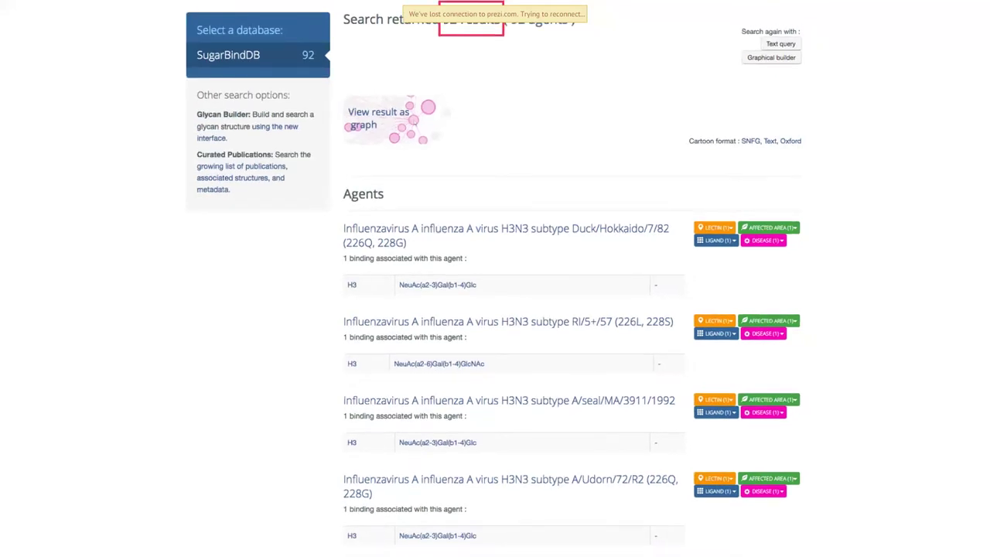
key("Right")
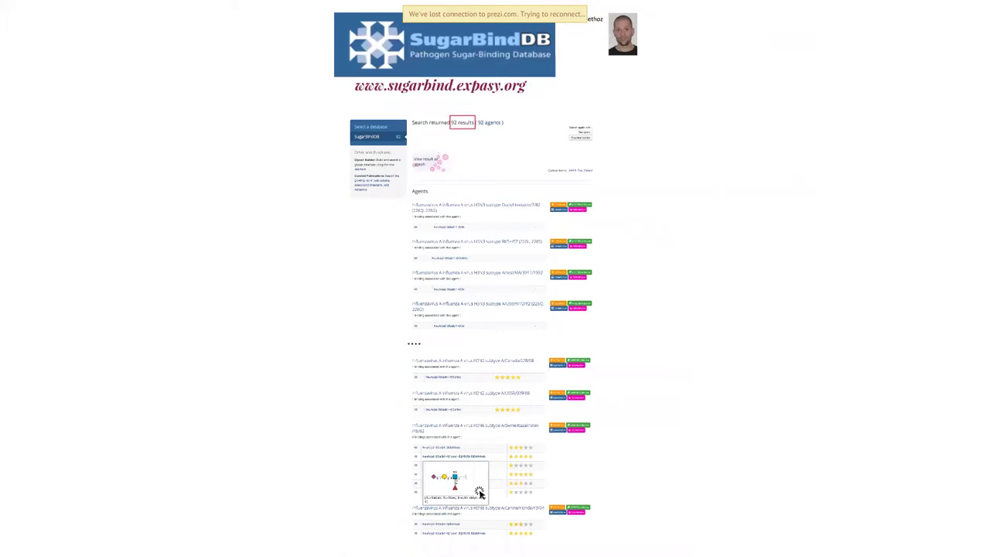
key("Right")
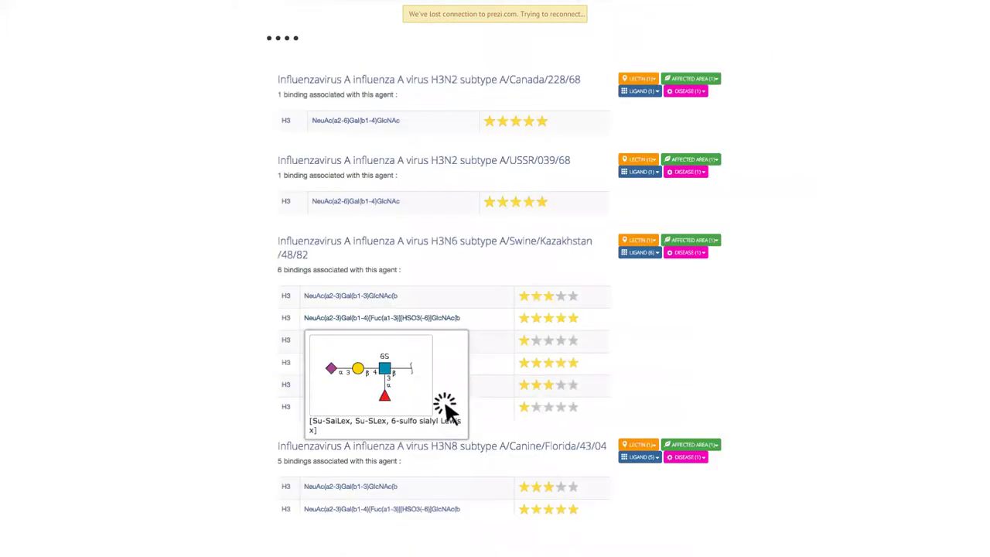
key("Right")
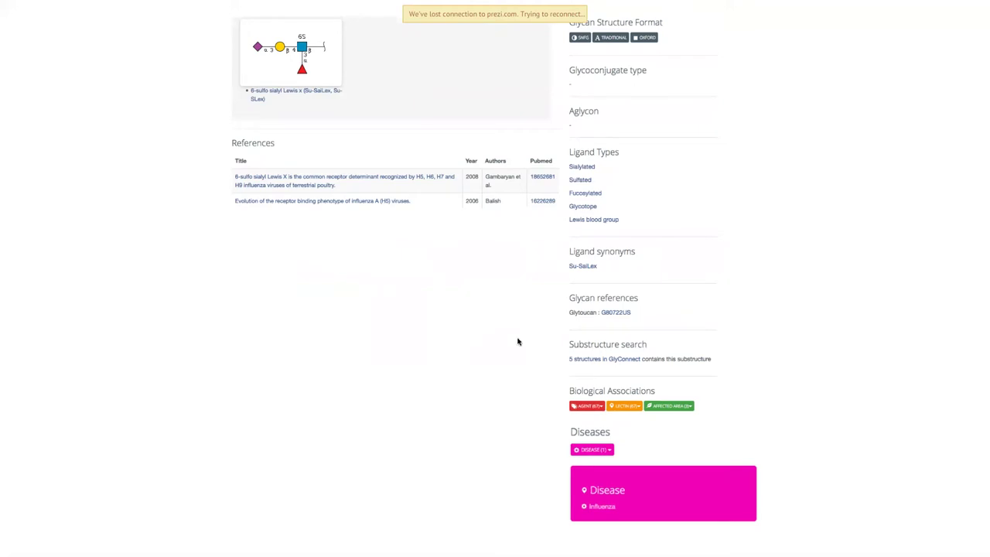
key("Right")
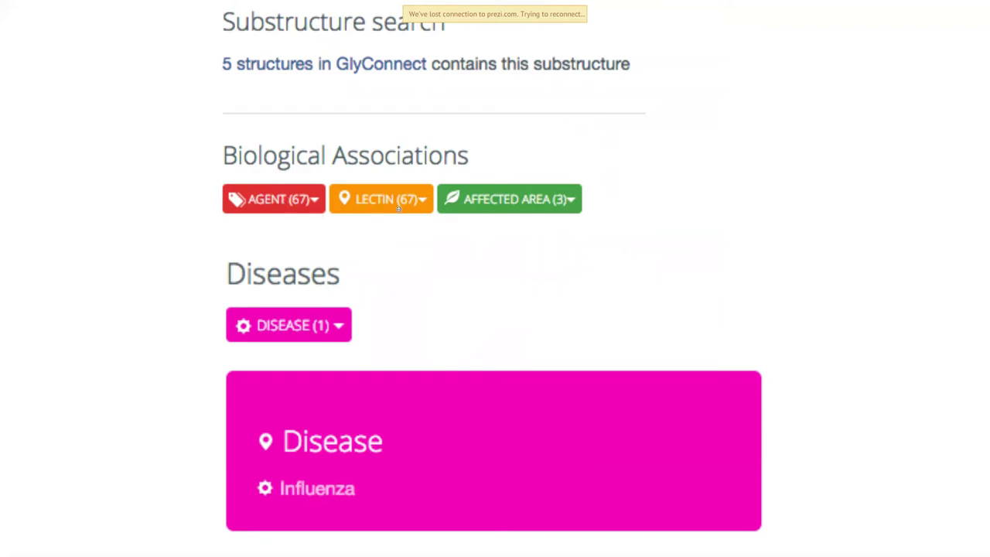
left_click(232, 77)
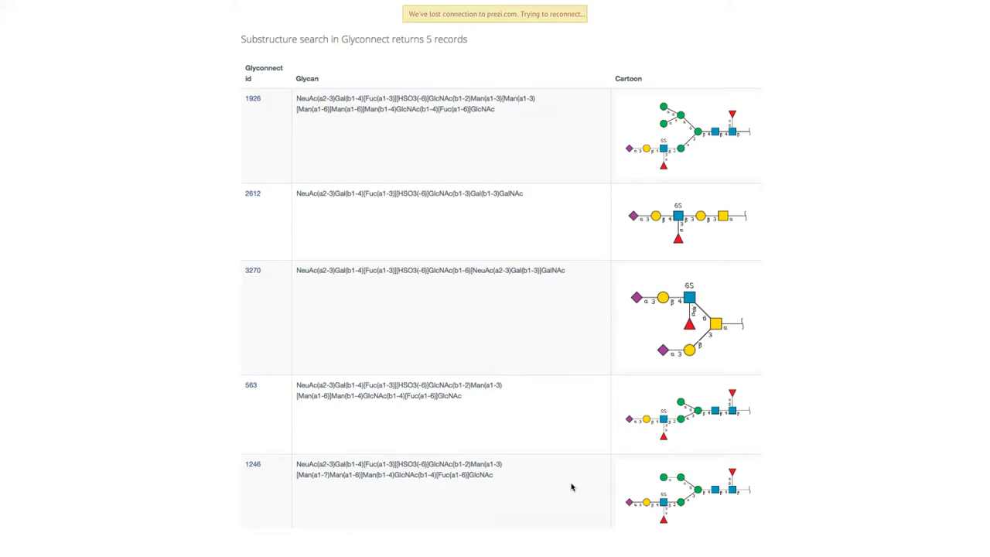
left_click(743, 331)
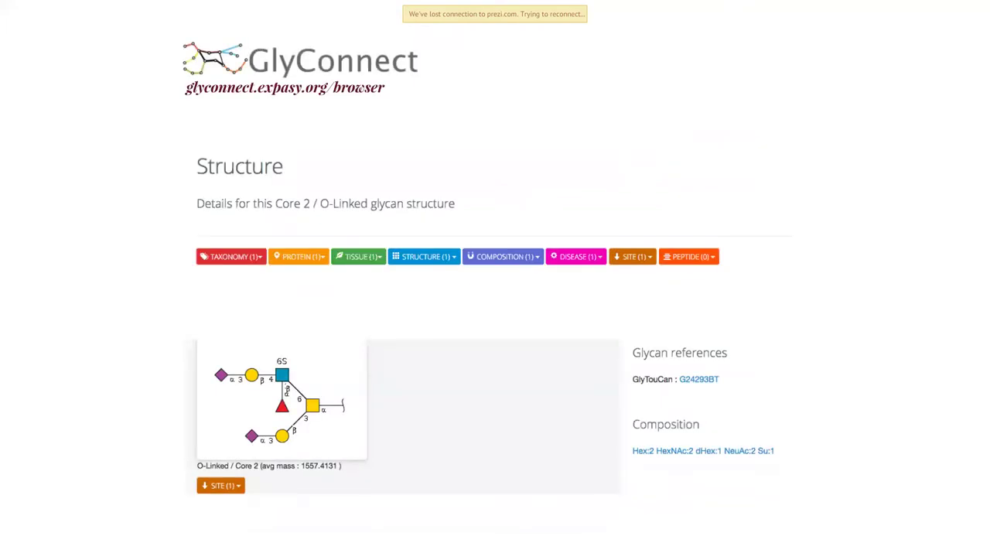
key("Right")
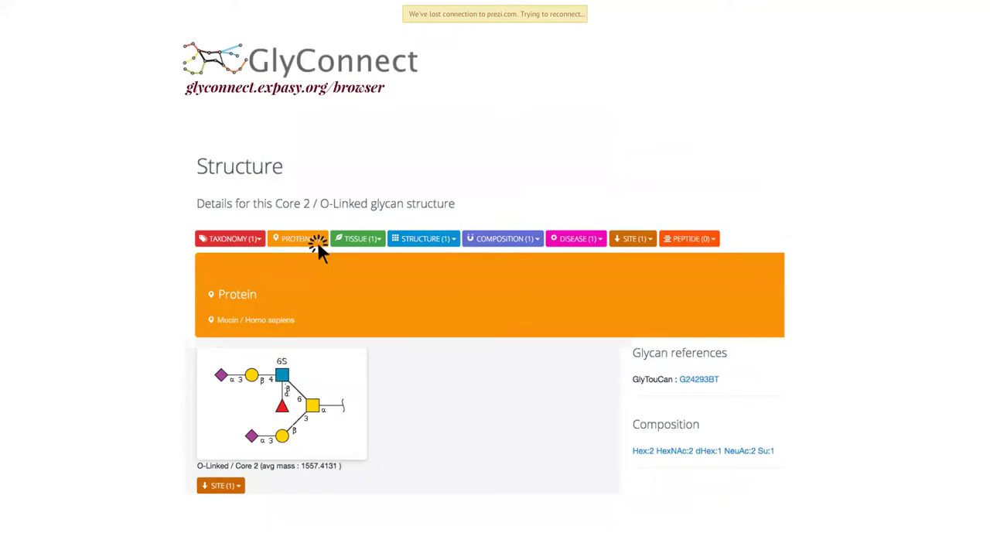
key("Right")
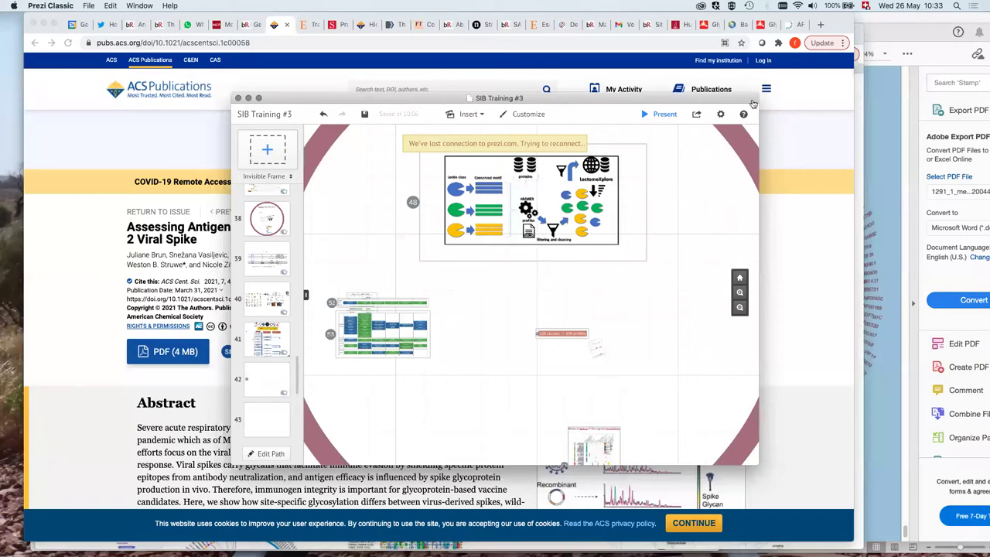
Step: Switch to the Firefox window with the CFG Functional Glycomics Gateway and open the glycan array search in CFG Data
key("ctrl+Up")
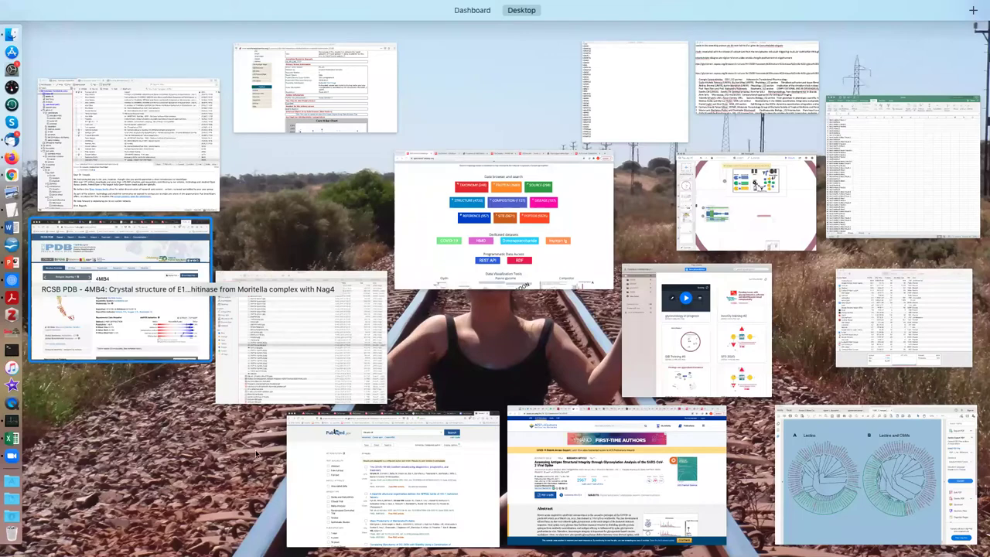
left_click(224, 509)
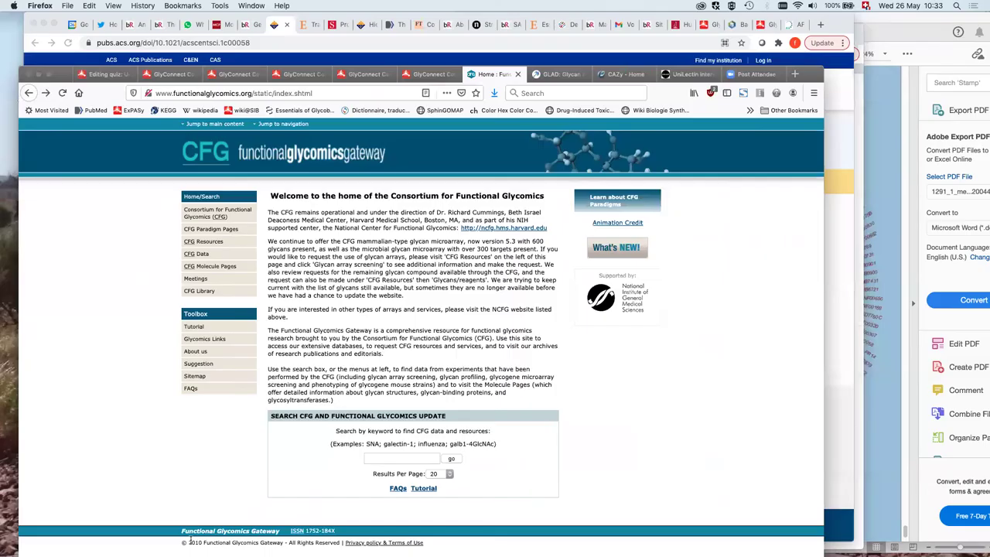
left_click(205, 258)
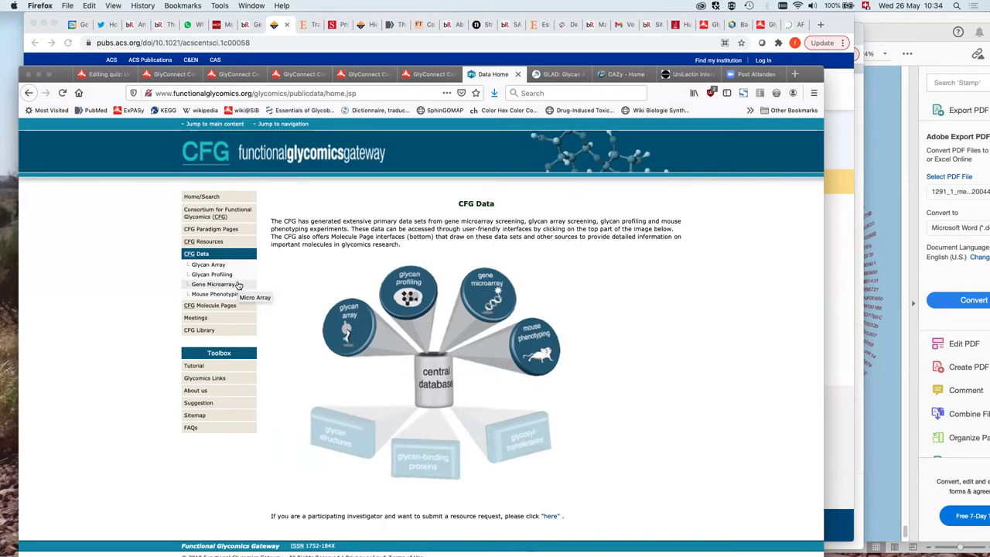
left_click(222, 267)
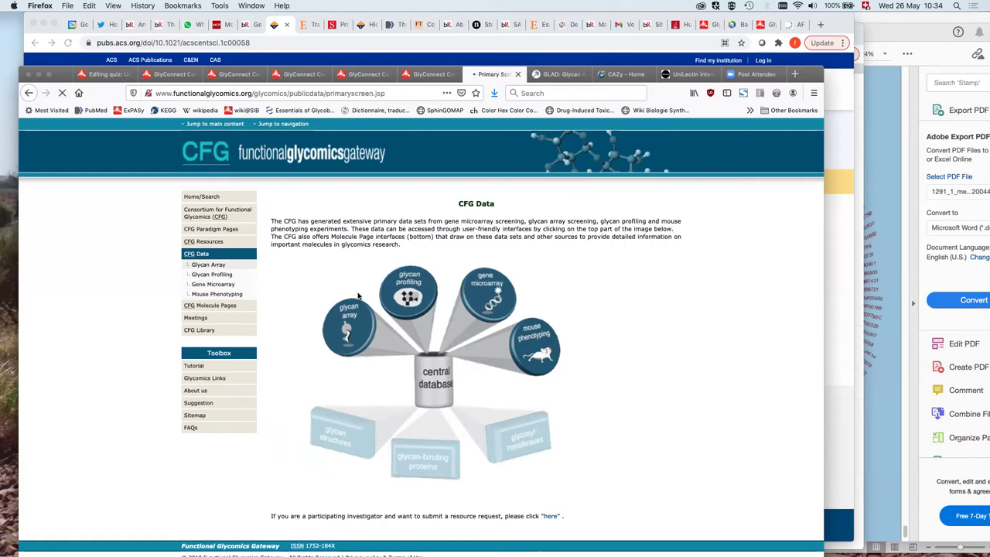
Step: Submit a glycan array search for the Galectins sample type, restricted to data only
scroll(390, 304, "down", 2)
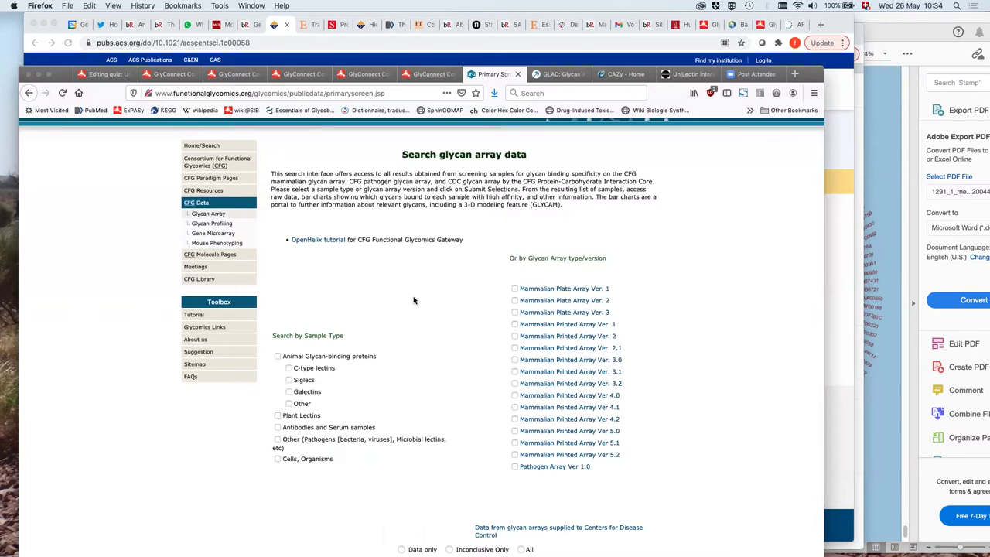
scroll(414, 300, "down", 1)
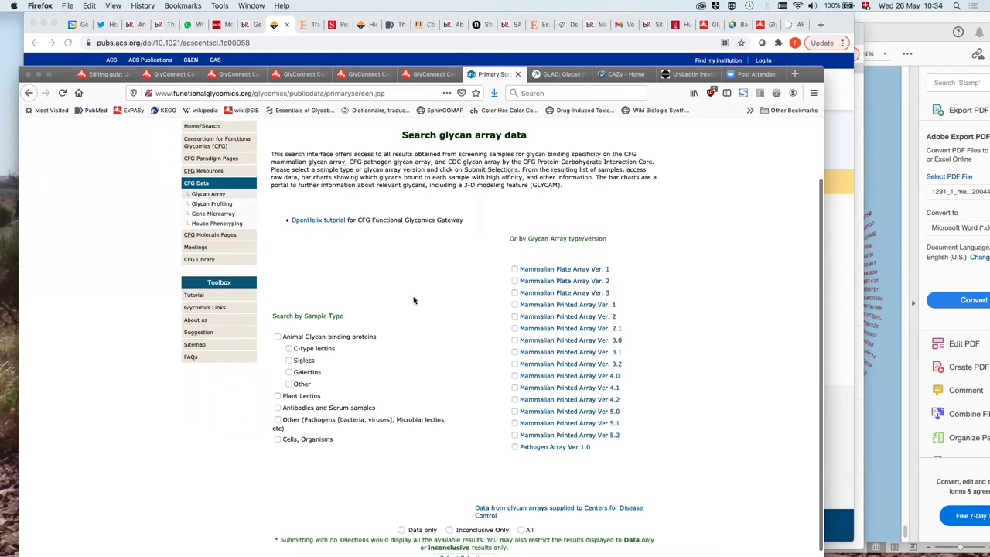
scroll(413, 300, "down", 2)
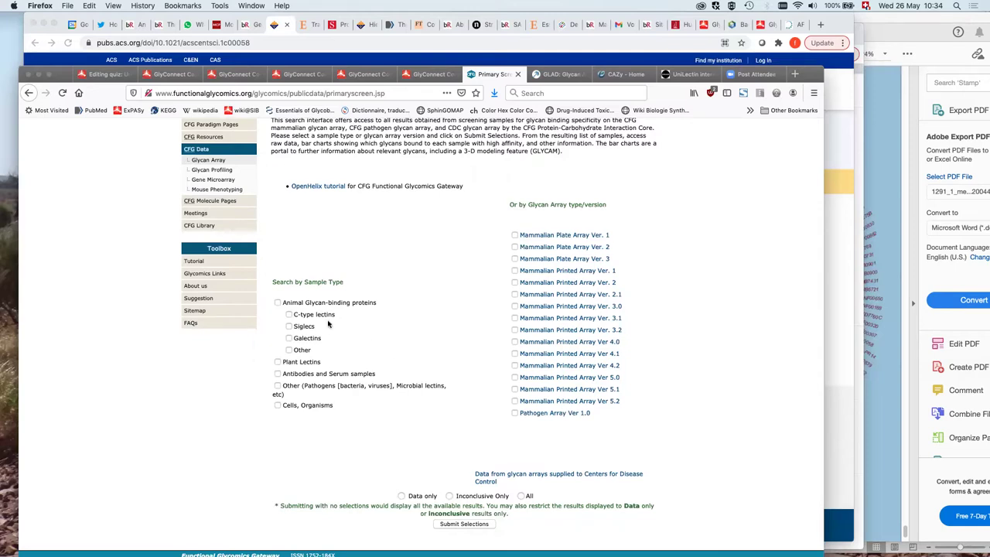
left_click(290, 339)
left_click(402, 496)
left_click(464, 525)
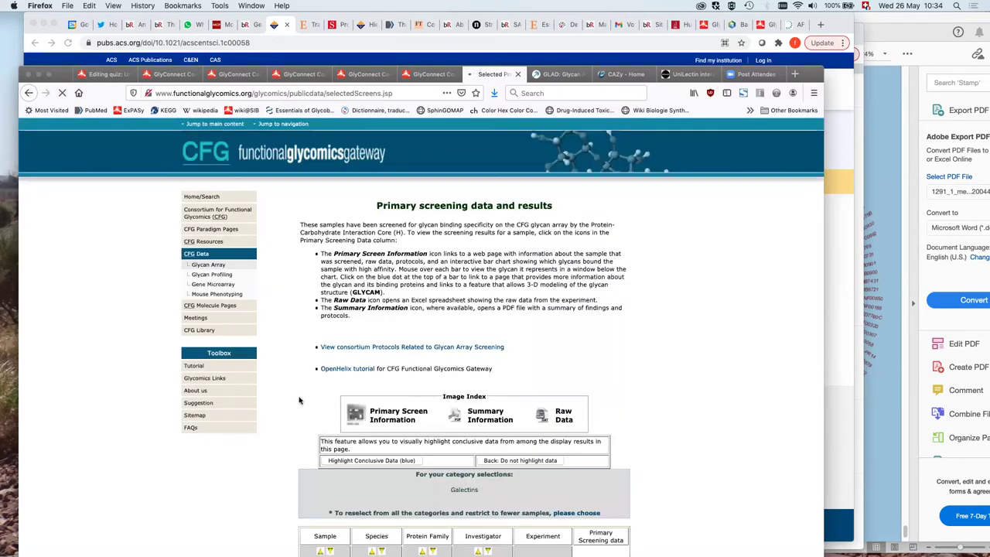
Step: Look through the galectin screening results and view the protein record of Mouse Galectin-7 in the Pathogen Array Ver 1.0 row
scroll(256, 370, "down", 5)
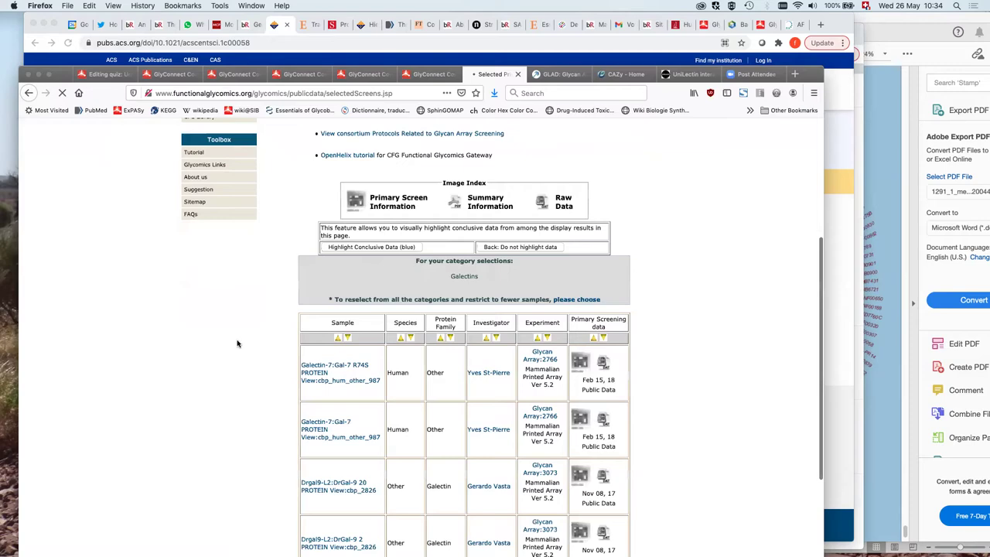
scroll(237, 343, "down", 10)
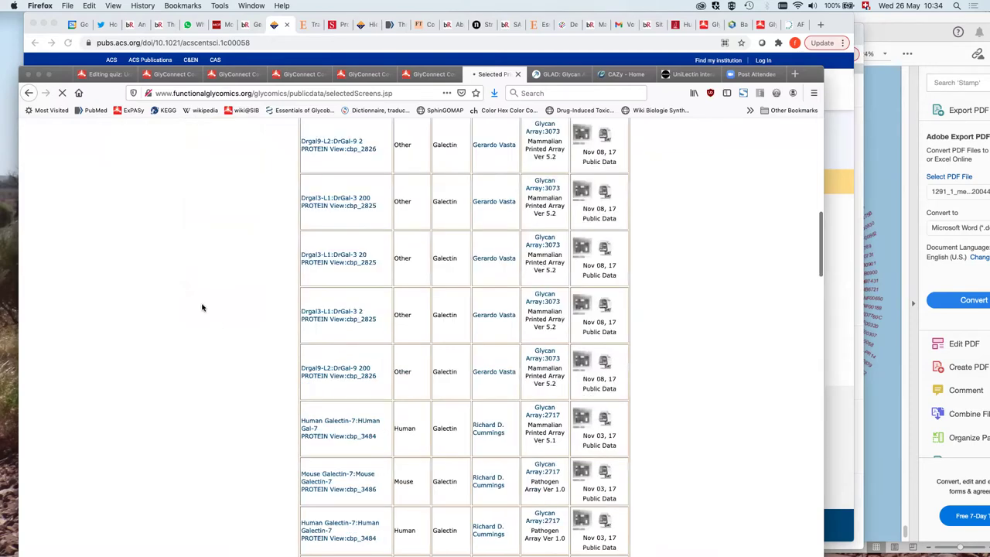
scroll(597, 285, "down", 2)
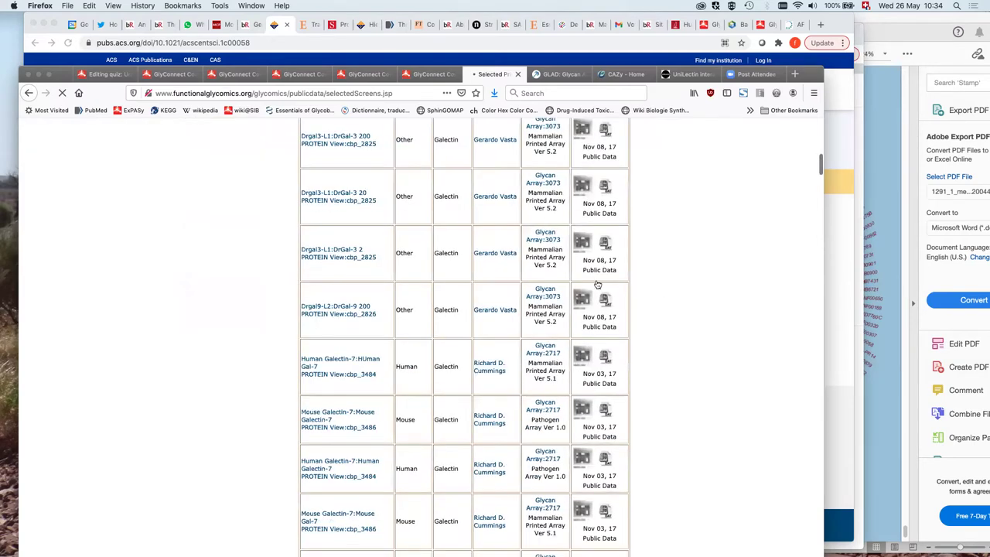
scroll(729, 283, "down", 3)
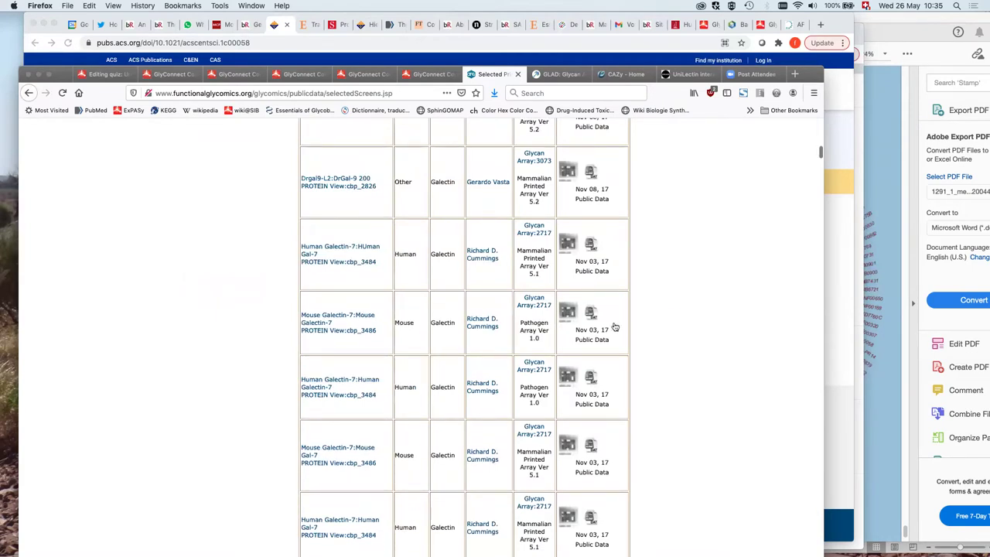
left_click(318, 319)
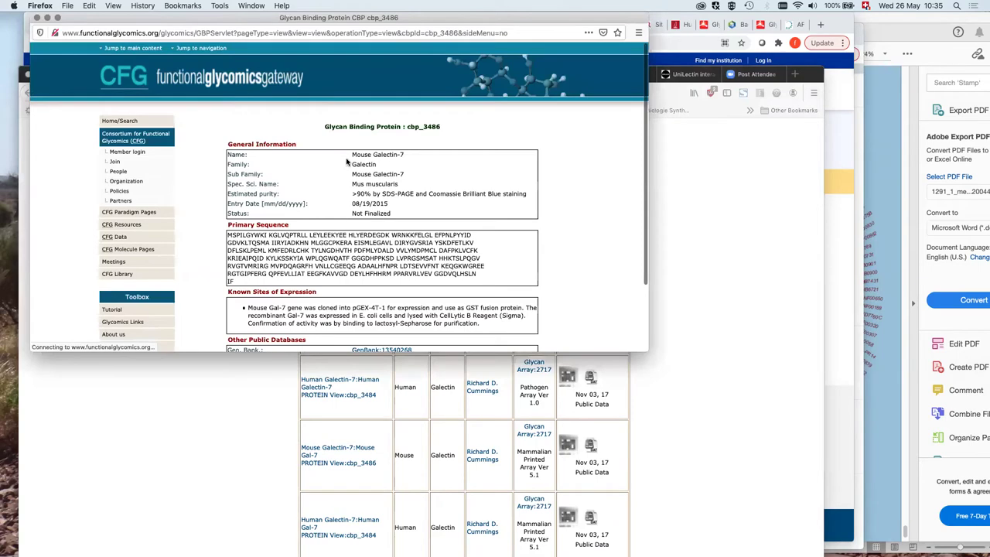
scroll(353, 134, "down", 2)
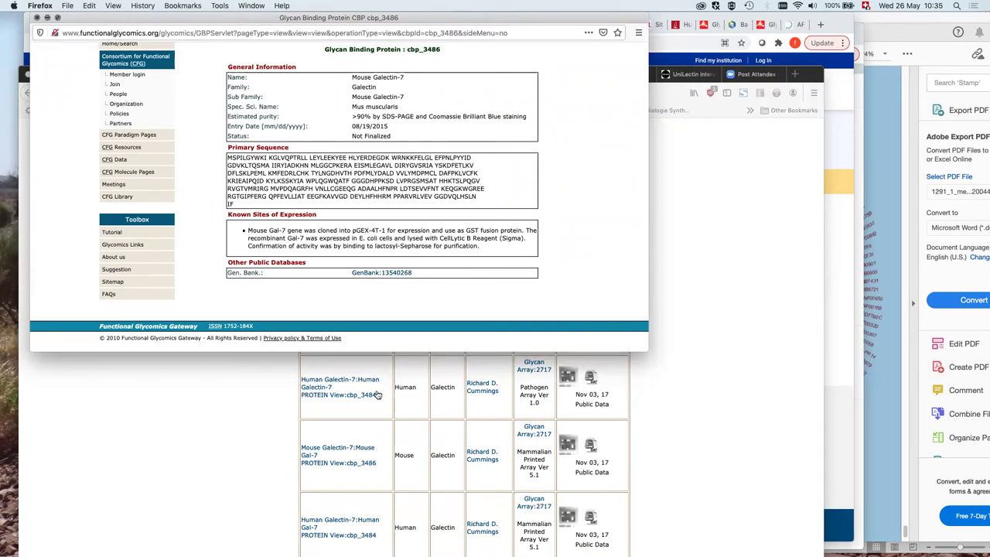
Step: View the protein record of Human Galectin-7 and the Mouse Gal-7 record from Mammalian Printed Array Ver 5.1, and close the record window
left_click(345, 398)
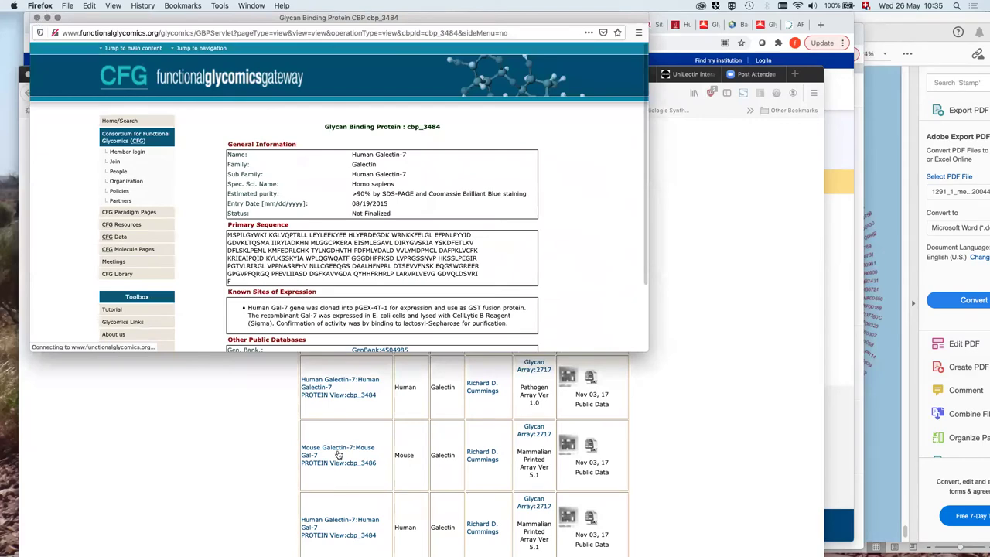
left_click(338, 451)
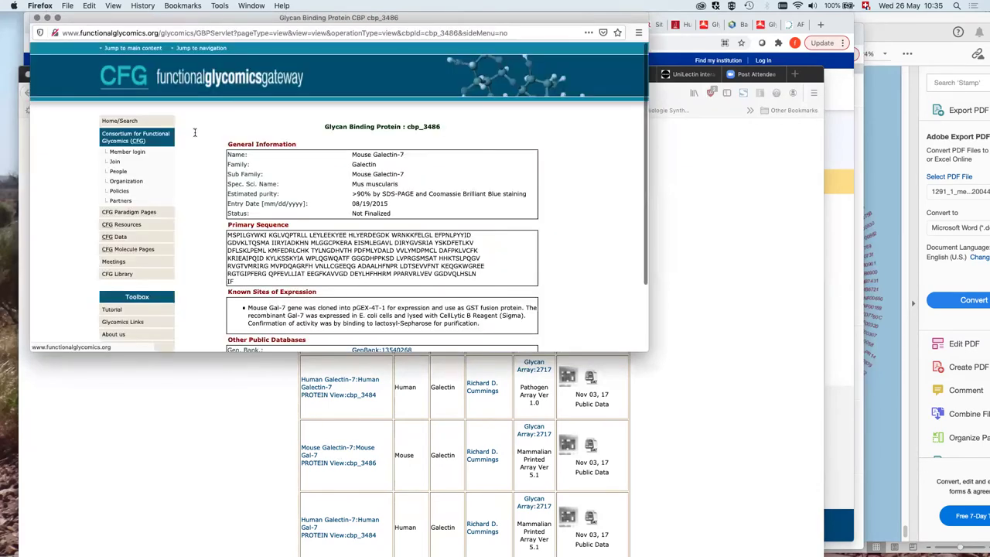
scroll(195, 132, "down", 2)
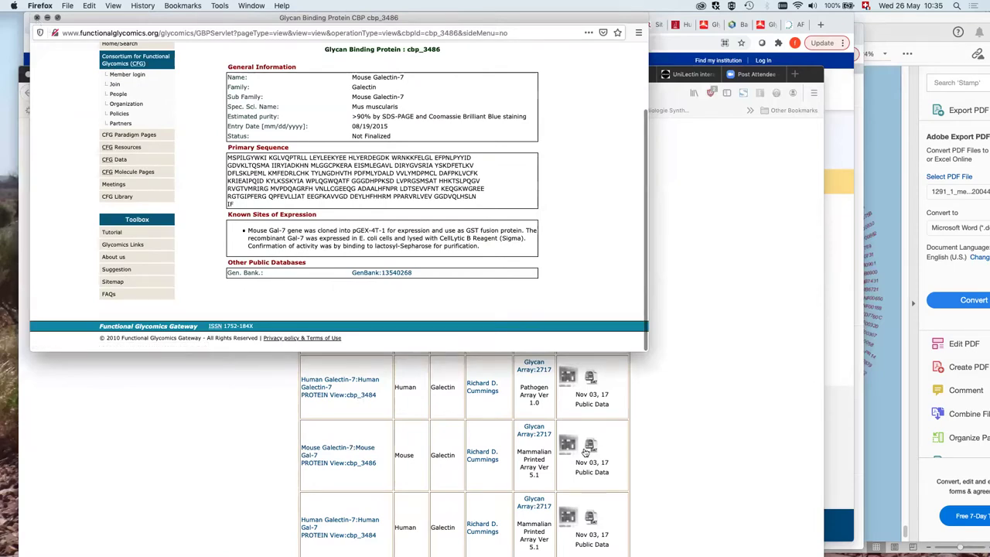
key("super+w")
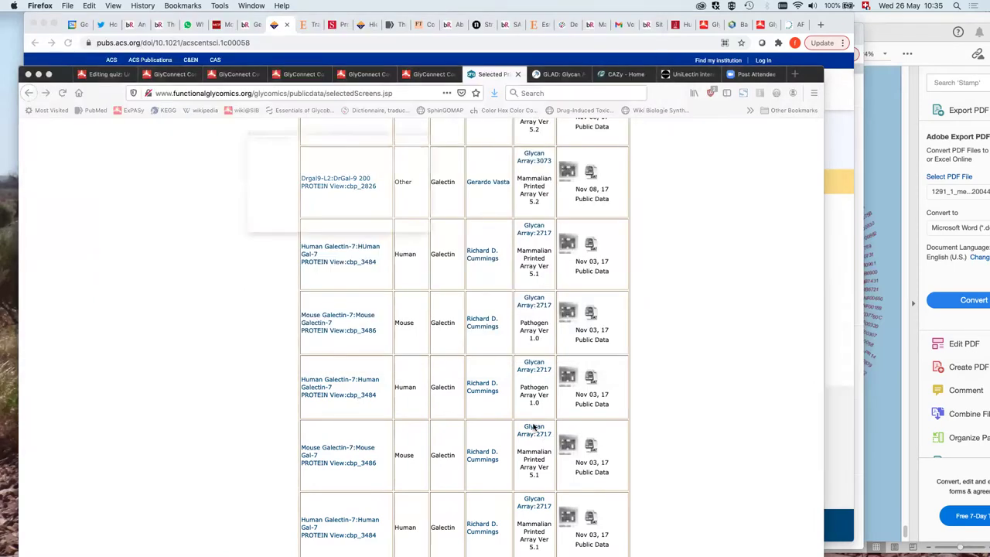
Step: Open the Glycan Array:2717 experiment record for Mouse Gal-7 and read the description of the experiment to be conducted
left_click(533, 426)
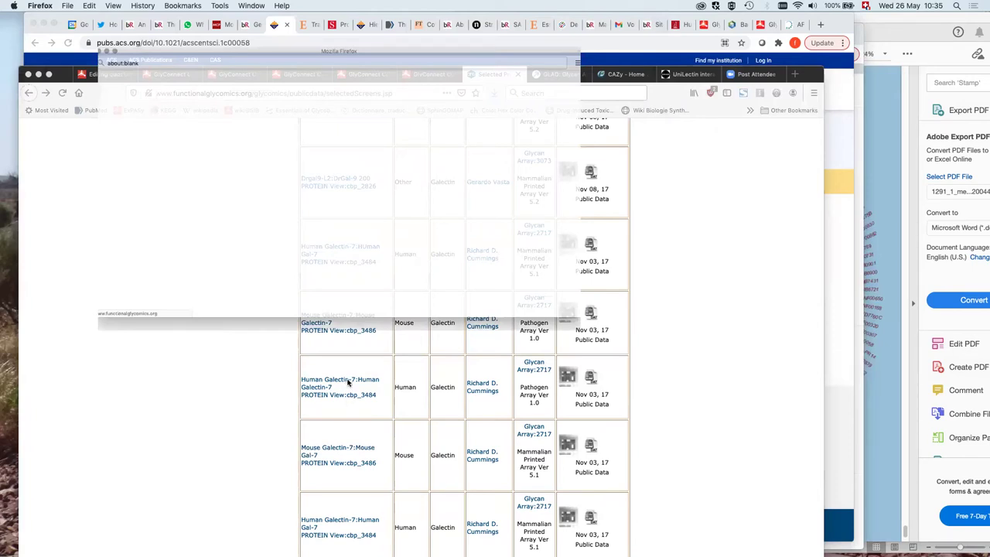
scroll(350, 297, "down", 2)
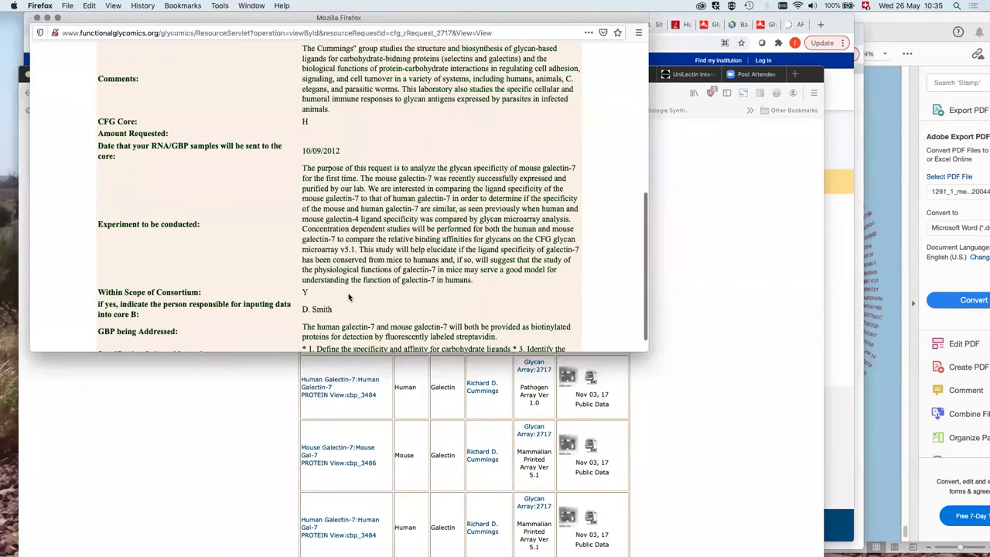
Step: Close the experiment record, inspect the glycans behind individual bars in the Core H Bar Chart of primscreen_6386, and close that window
left_click(36, 17)
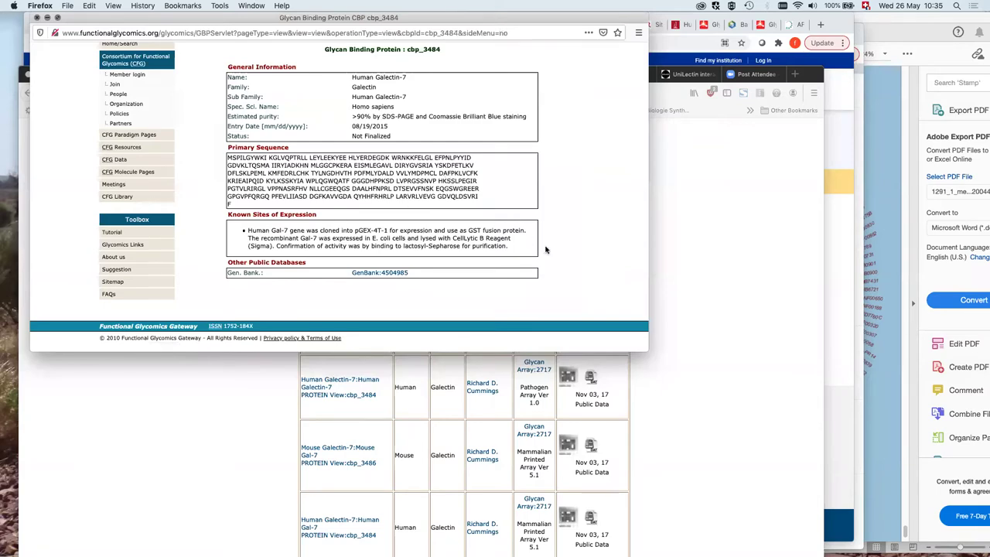
key("ctrl+Up")
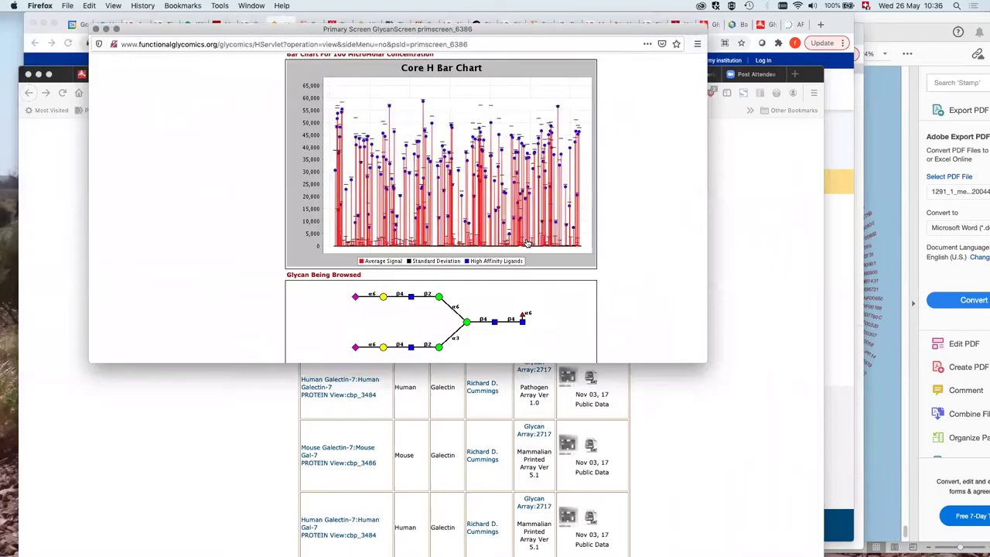
key("Escape")
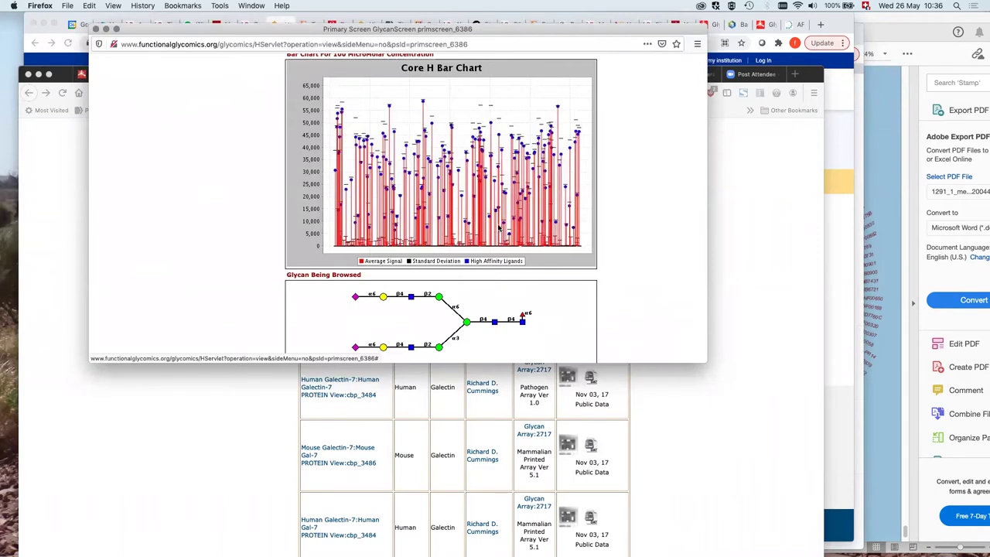
mouse_move(492, 220)
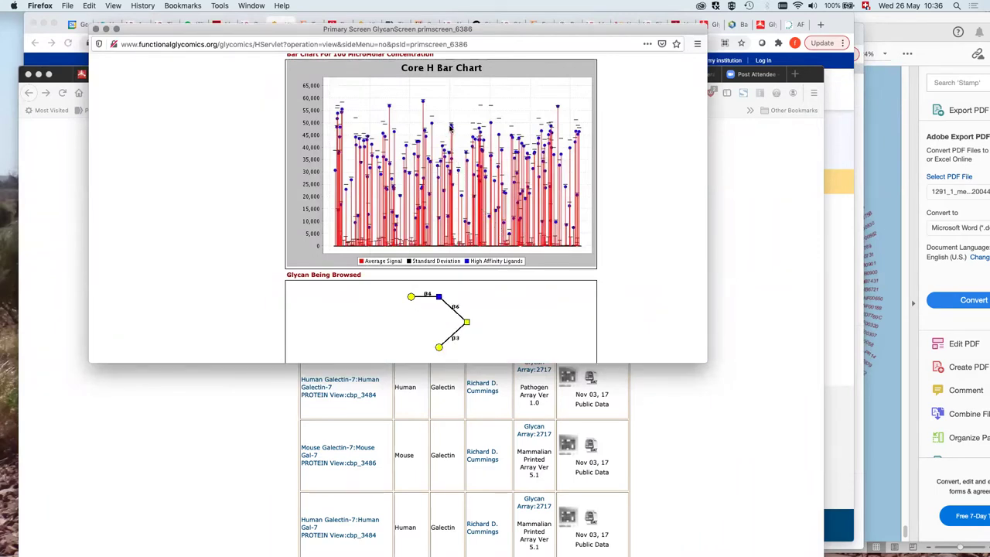
mouse_move(451, 127)
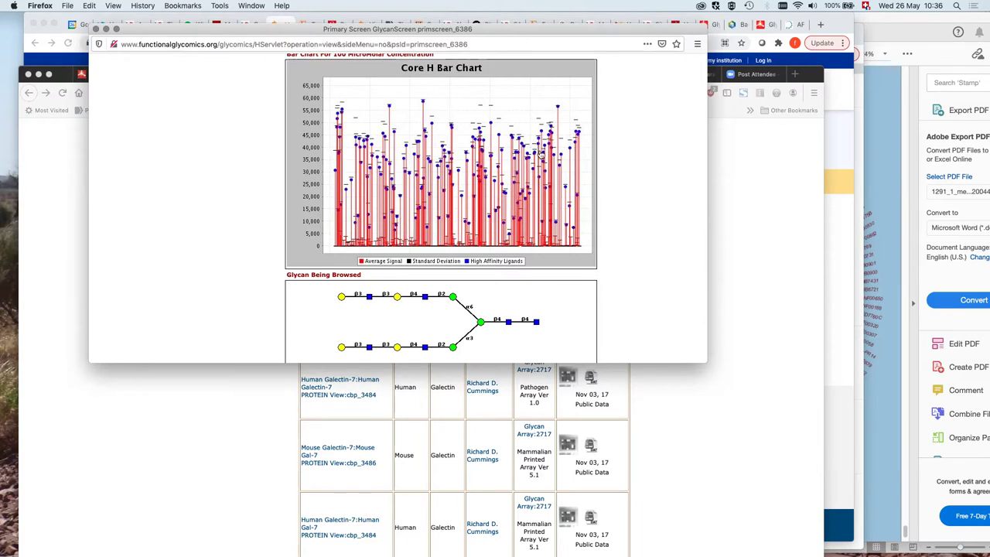
left_click(94, 29)
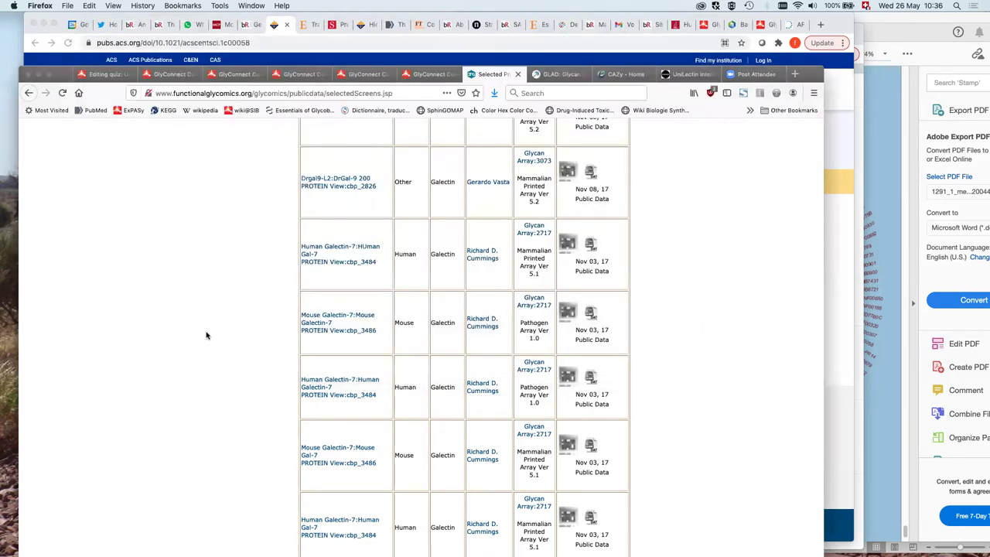
Step: Look back through the Galectins results table up to the image index explaining the primary screen, summary and raw data icons
scroll(207, 335, "up", 5)
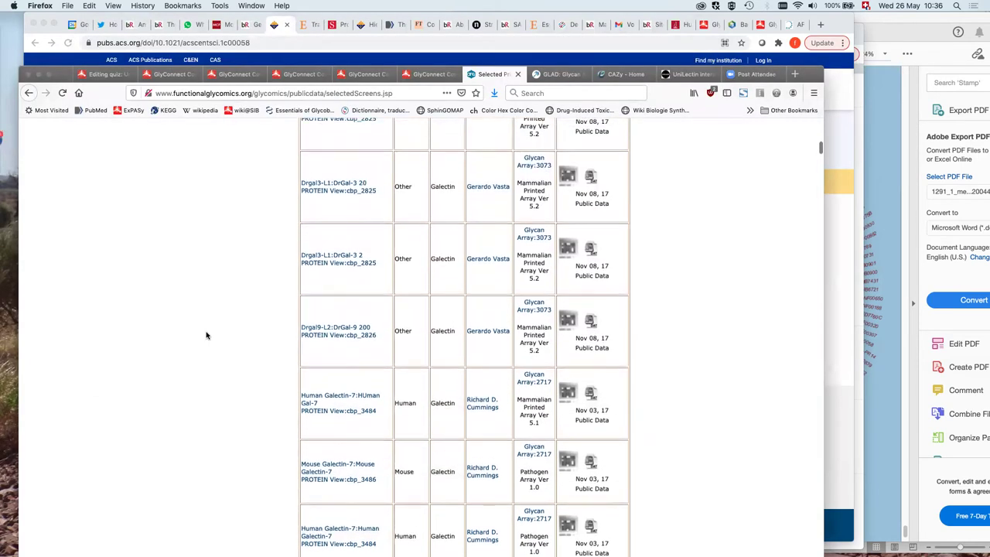
scroll(207, 335, "up", 3)
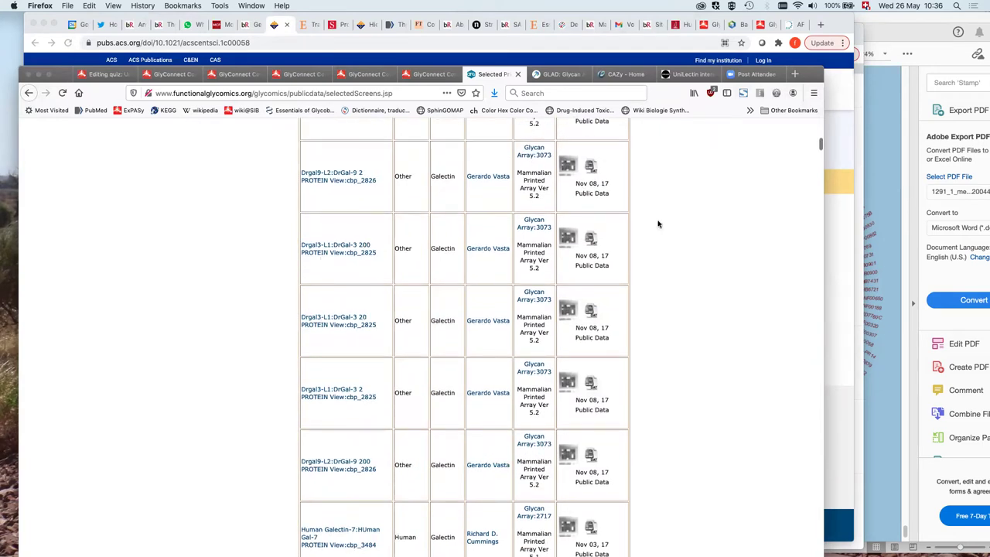
scroll(716, 201, "up", 4)
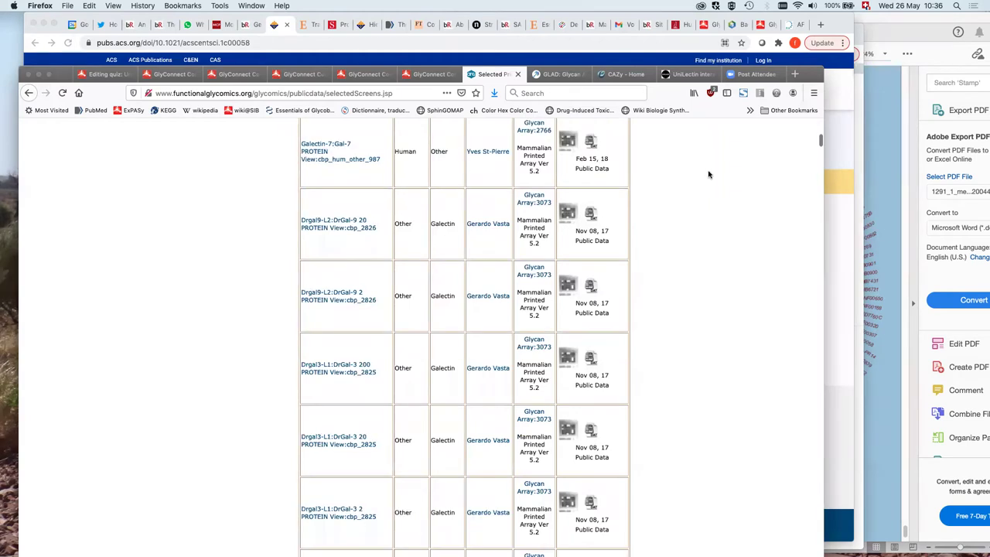
scroll(717, 184, "up", 3)
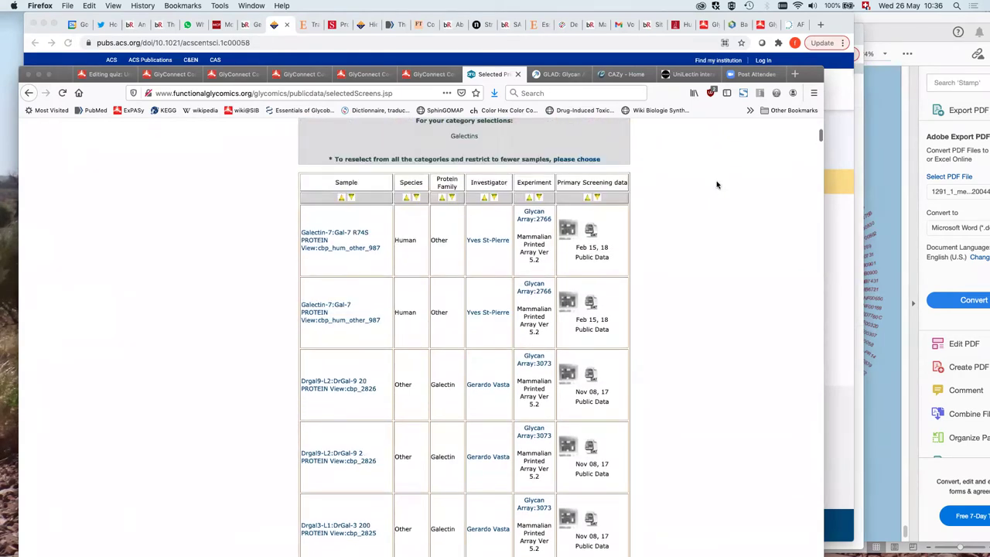
scroll(716, 184, "up", 4)
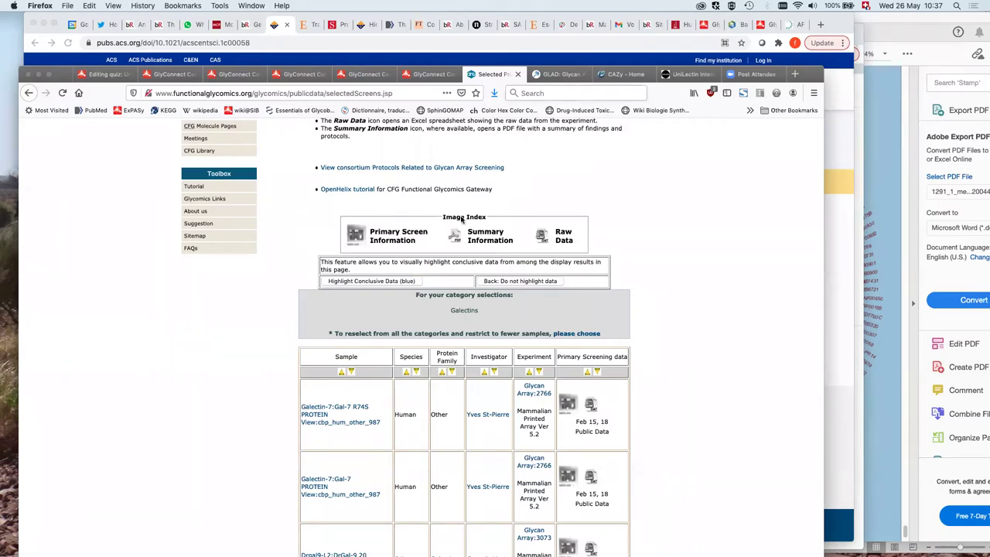
Step: Switch to the GLAD: Glycan Array Dashboard page and read its description and the workflow diagram
key("ctrl+Tab")
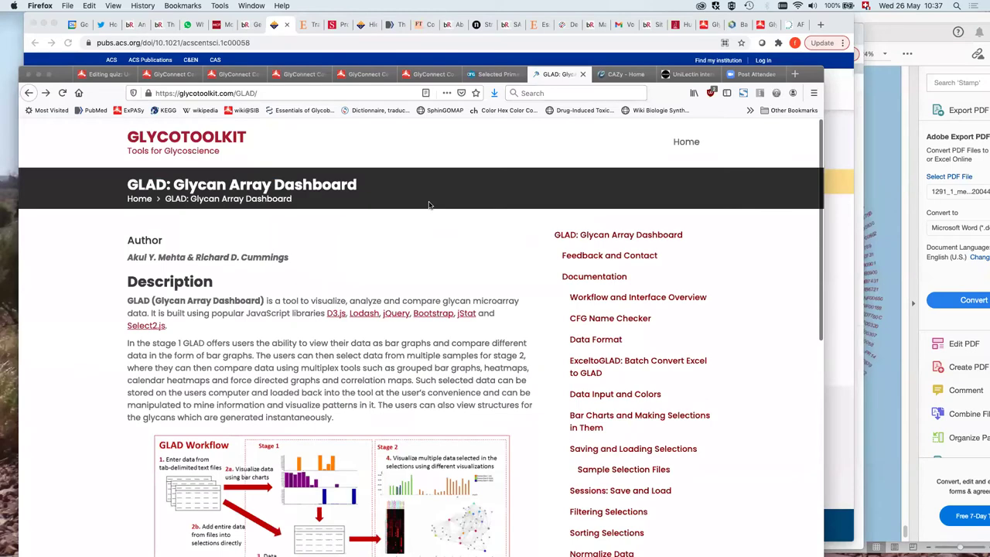
scroll(429, 205, "down", 2)
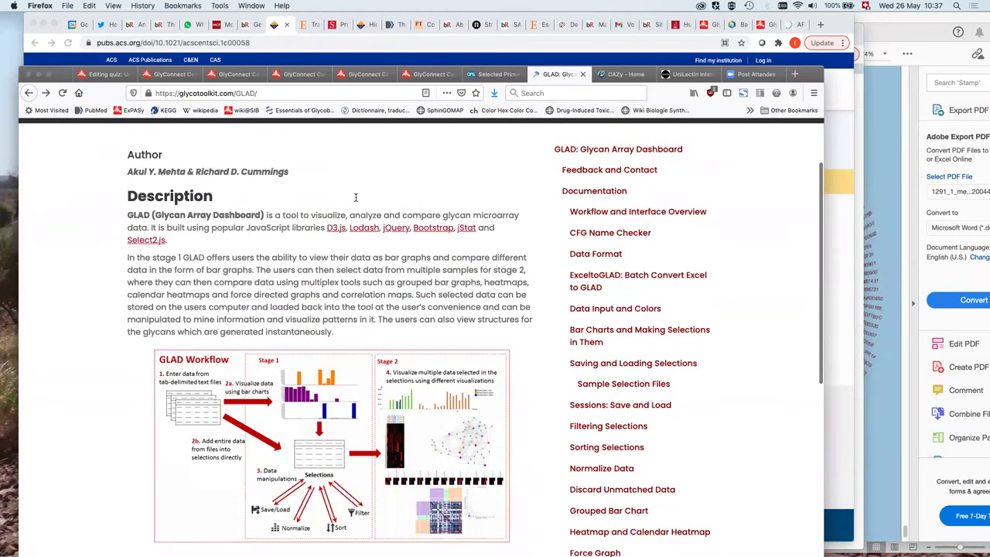
scroll(275, 205, "down", 2)
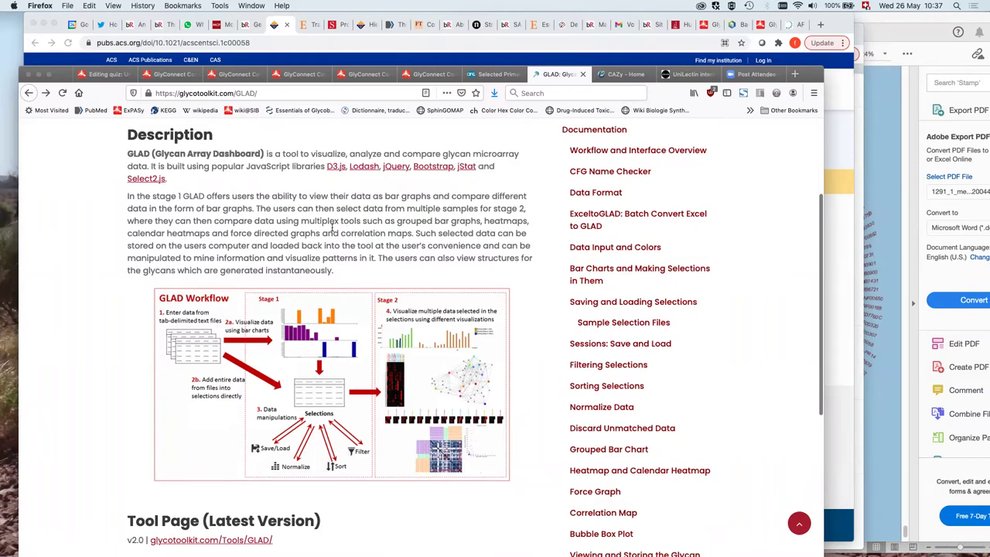
scroll(277, 241, "up", 1)
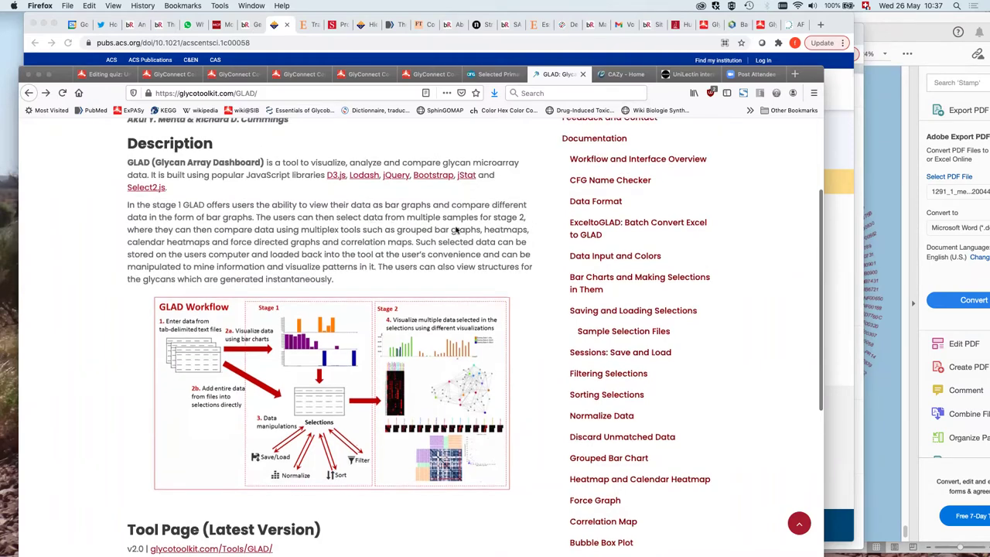
scroll(458, 225, "up", 5)
scroll(479, 226, "up", 1)
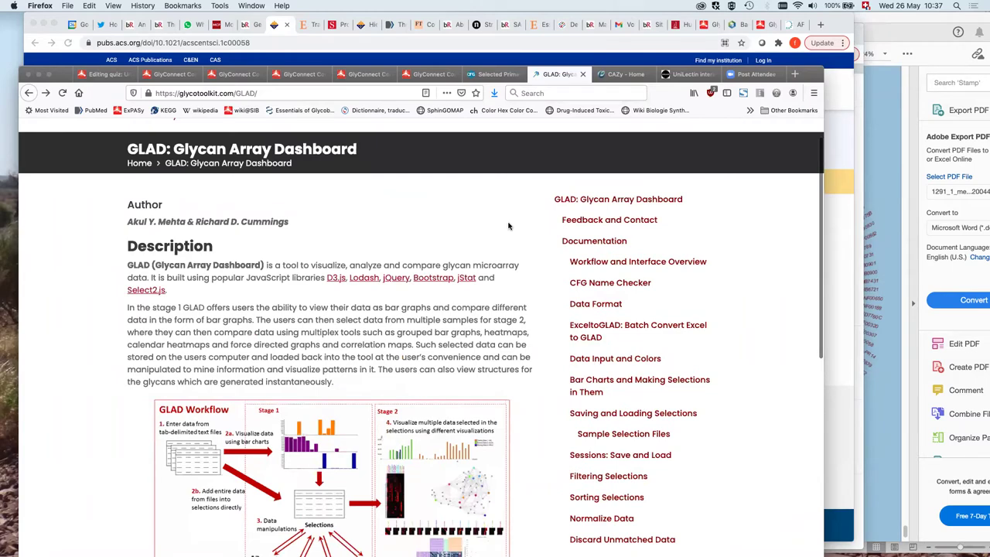
scroll(508, 226, "down", 5)
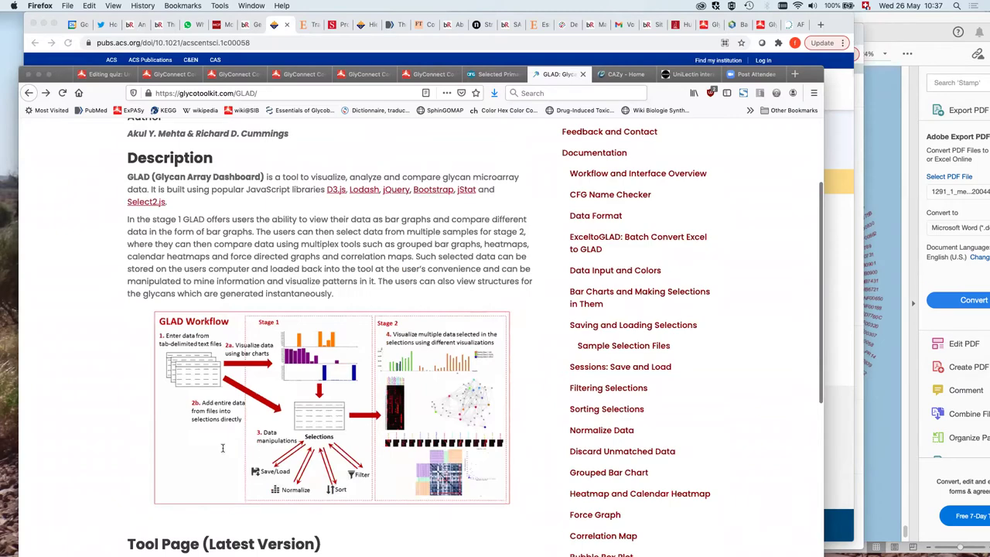
scroll(209, 472, "down", 1)
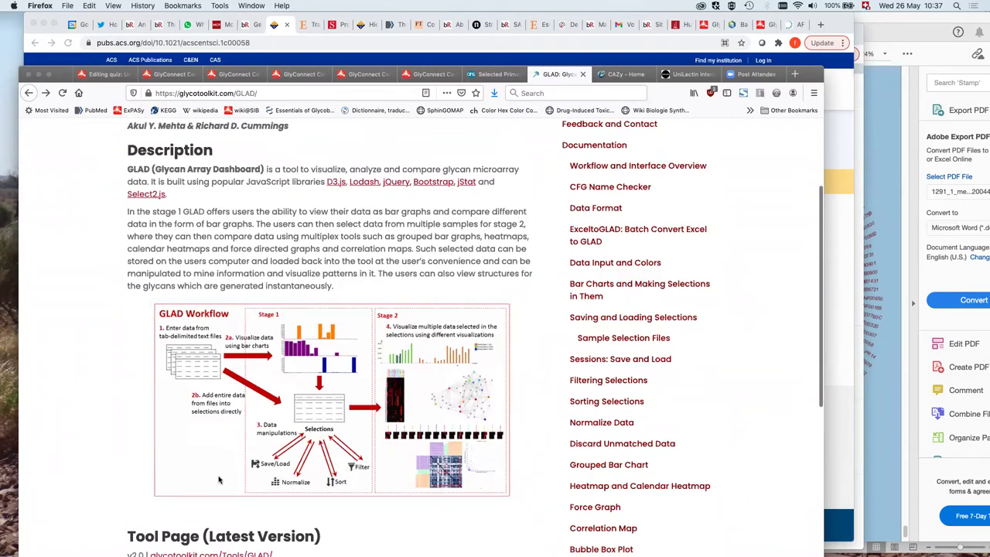
Step: Open the latest GLAD tool page and load the saved selections from lectinqaqc_selections.txt
scroll(259, 491, "down", 3)
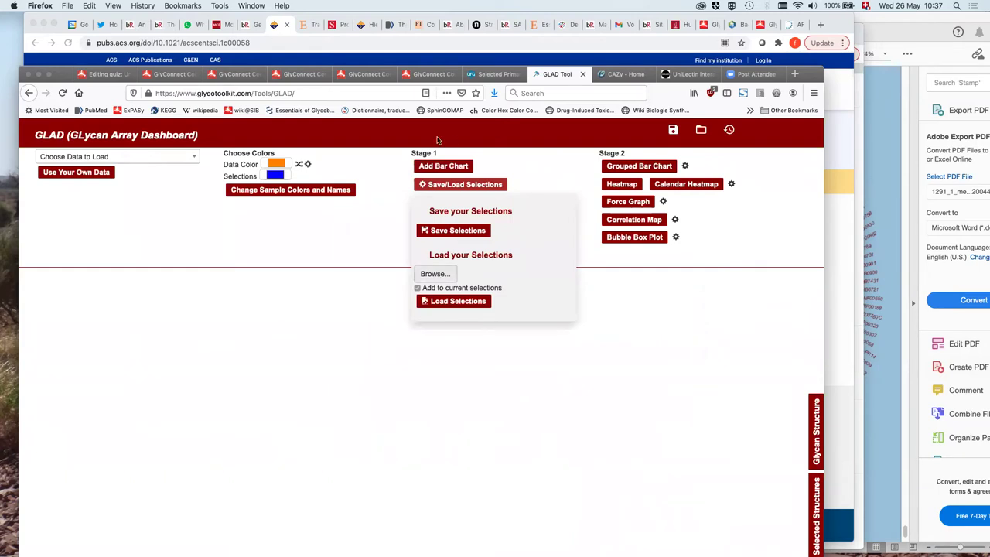
left_click(684, 312)
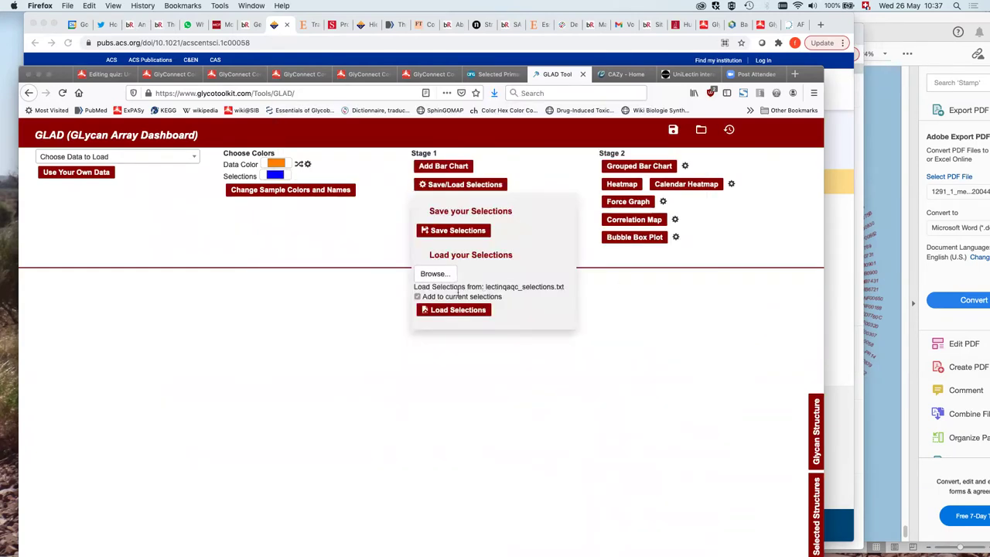
left_click(465, 309)
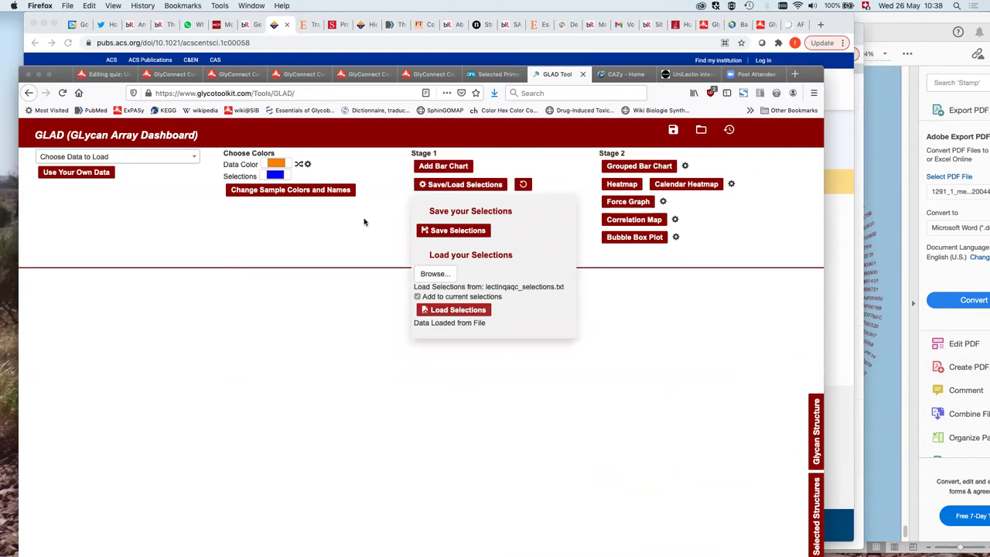
Step: Plot the loaded lectin QA/QC selections as a grouped bar chart and inspect the glycan structures behind individual bars
left_click(626, 167)
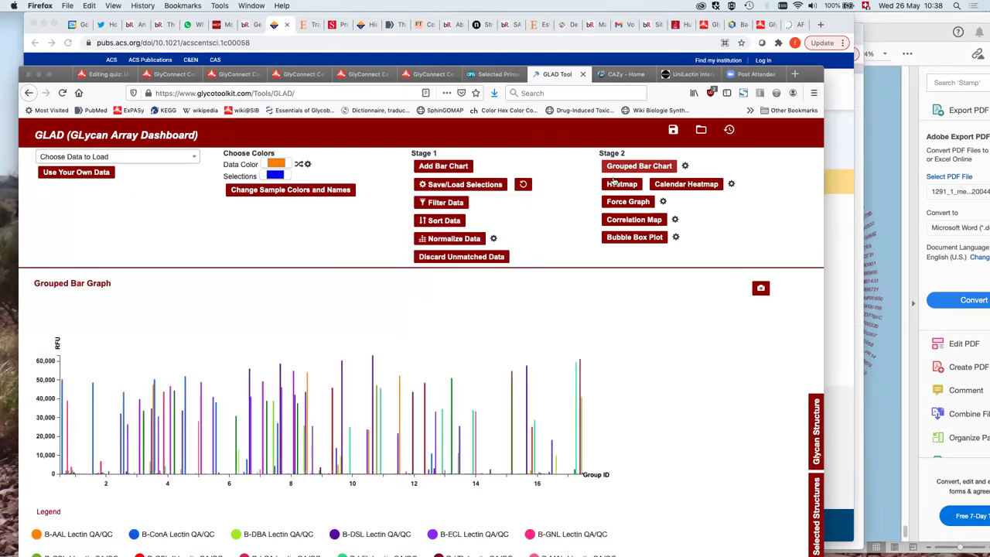
scroll(626, 398, "down", 1)
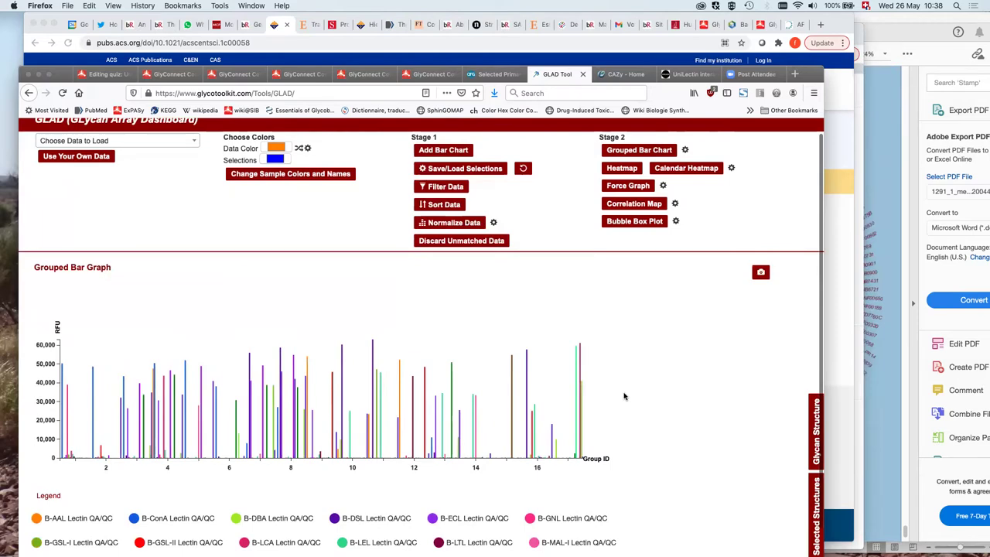
scroll(626, 397, "down", 3)
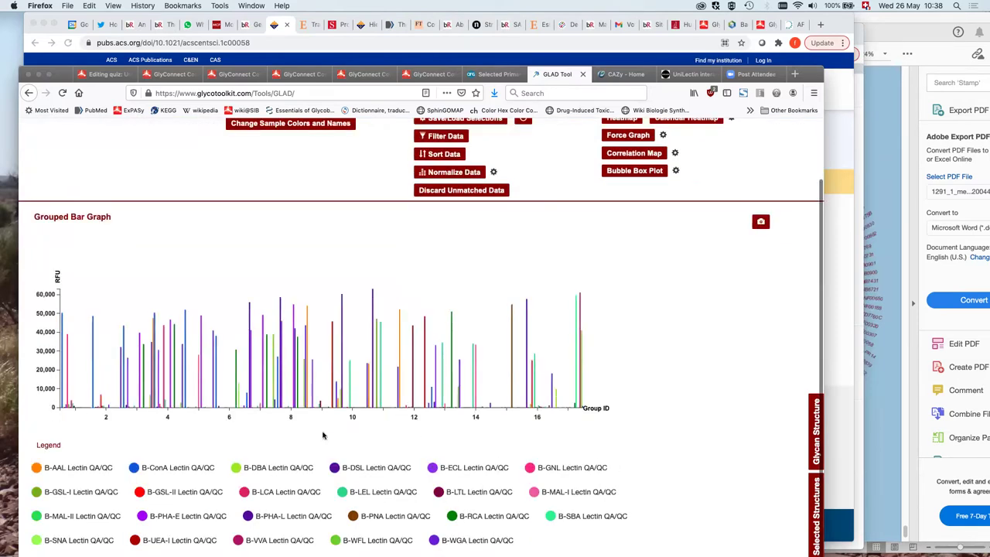
scroll(324, 436, "down", 1)
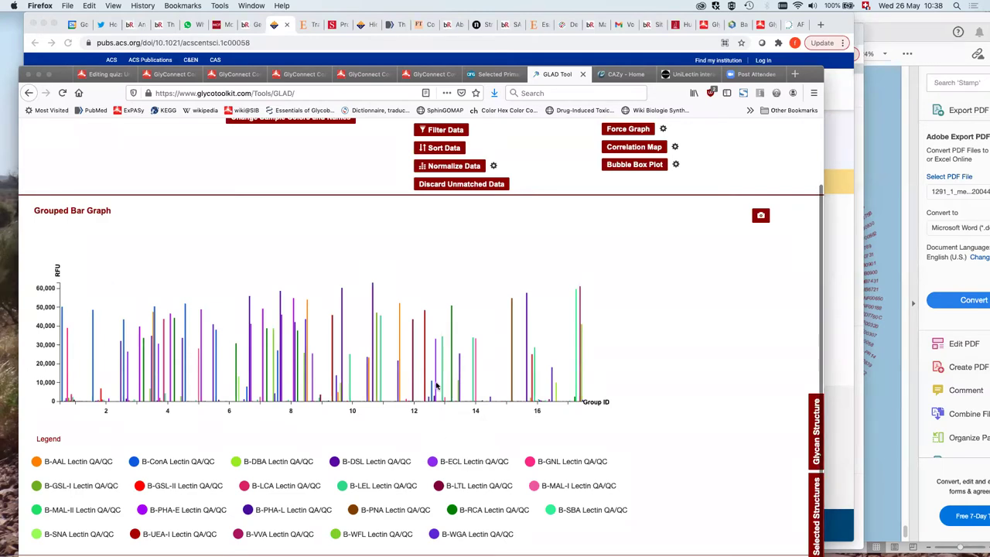
mouse_move(436, 385)
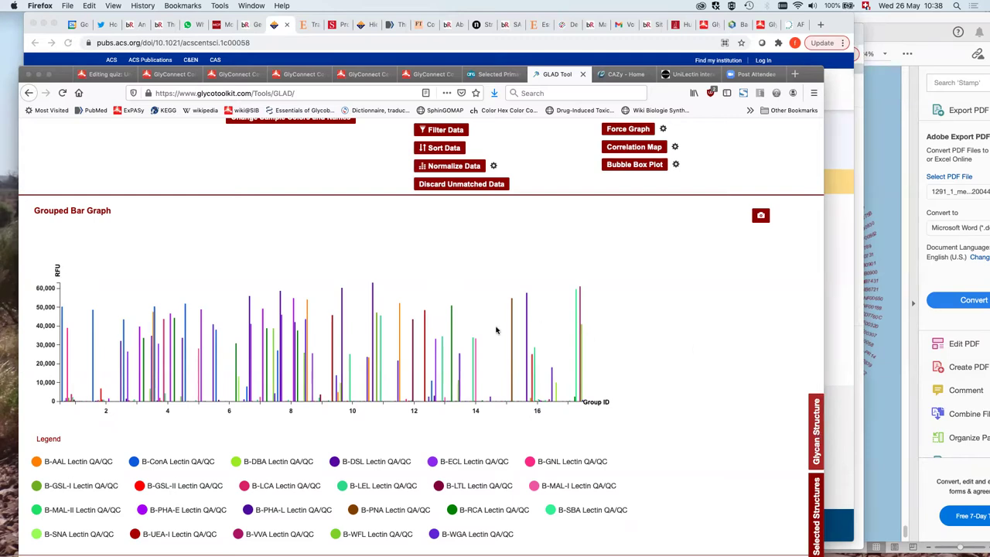
mouse_move(436, 347)
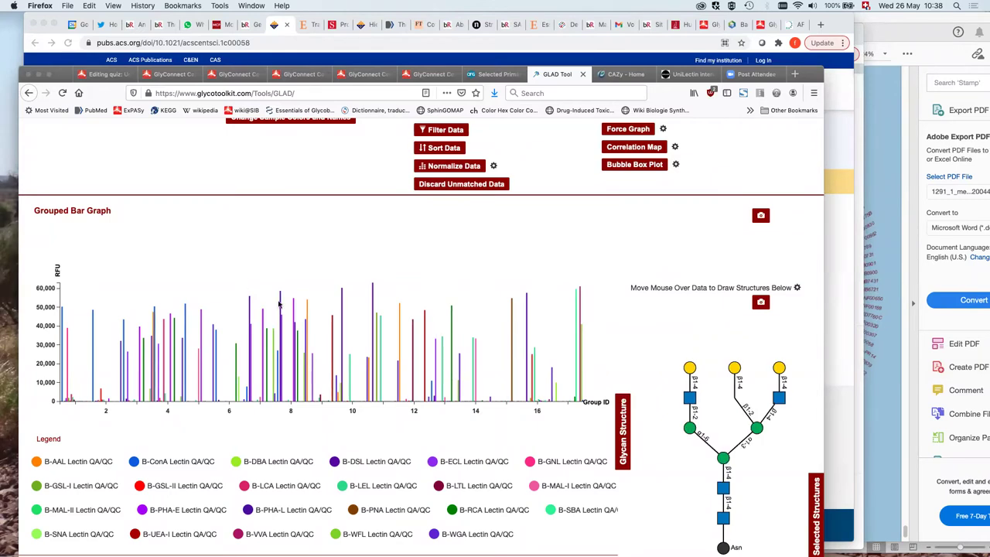
mouse_move(281, 304)
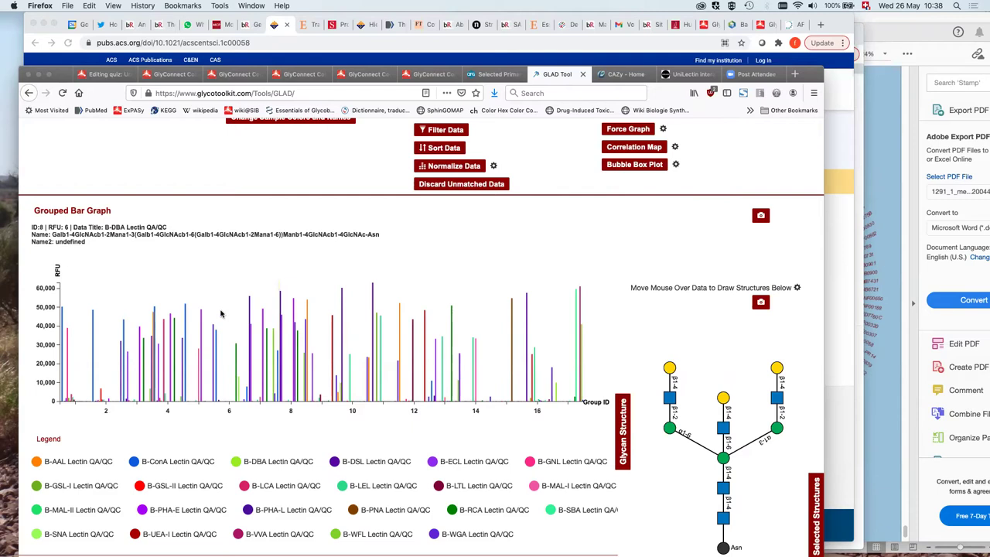
mouse_move(201, 313)
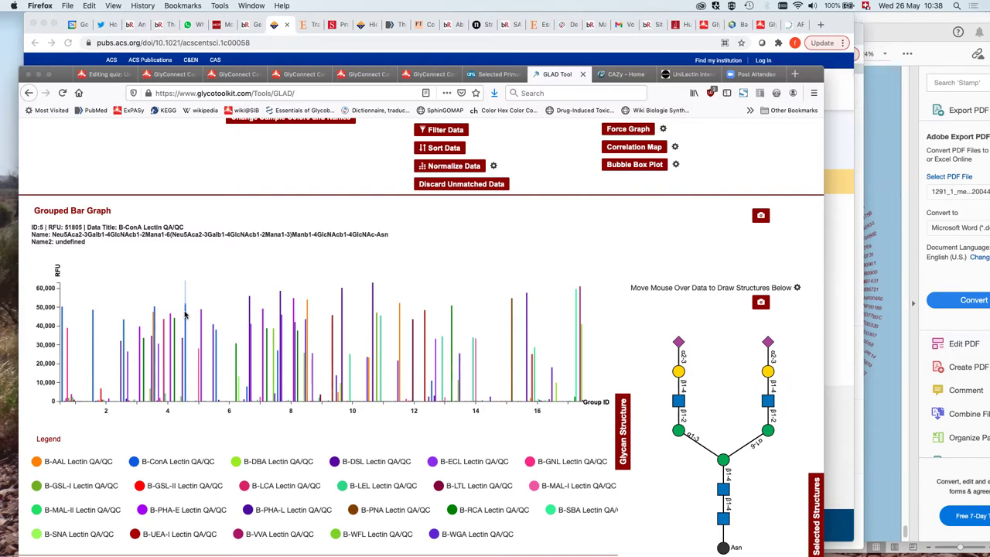
mouse_move(154, 312)
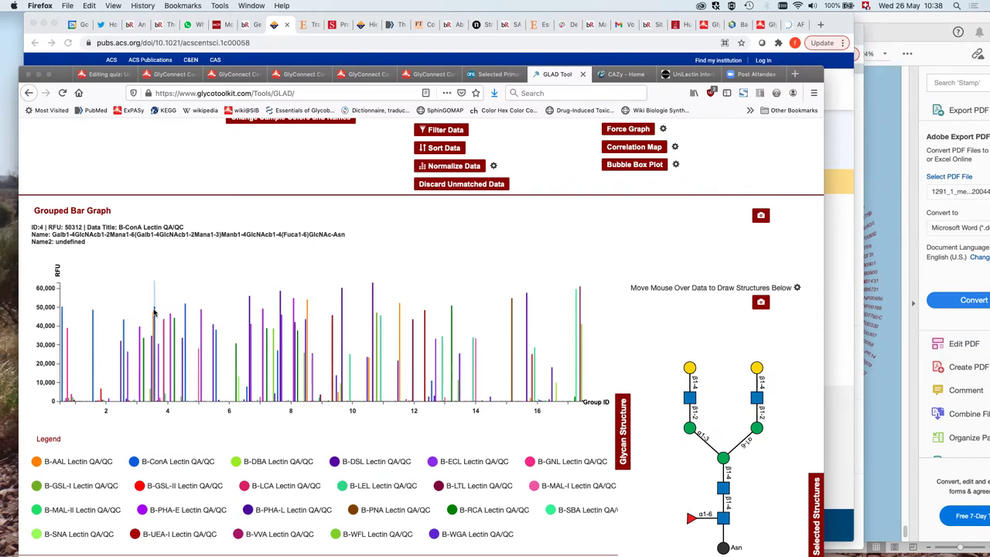
mouse_move(92, 318)
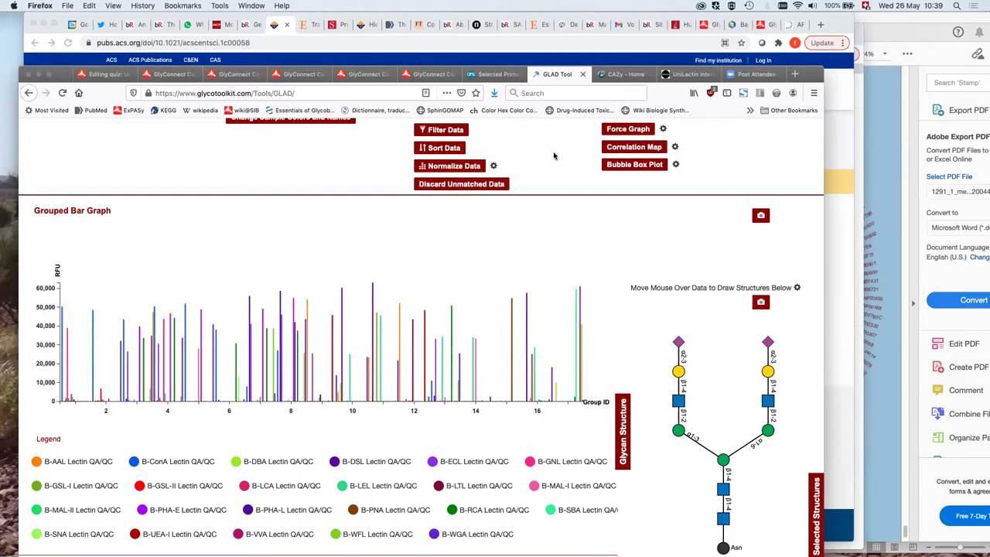
Step: Generate a heatmap of the selected lectin data and compare it with the grouped bar graph
scroll(554, 156, "up", 2)
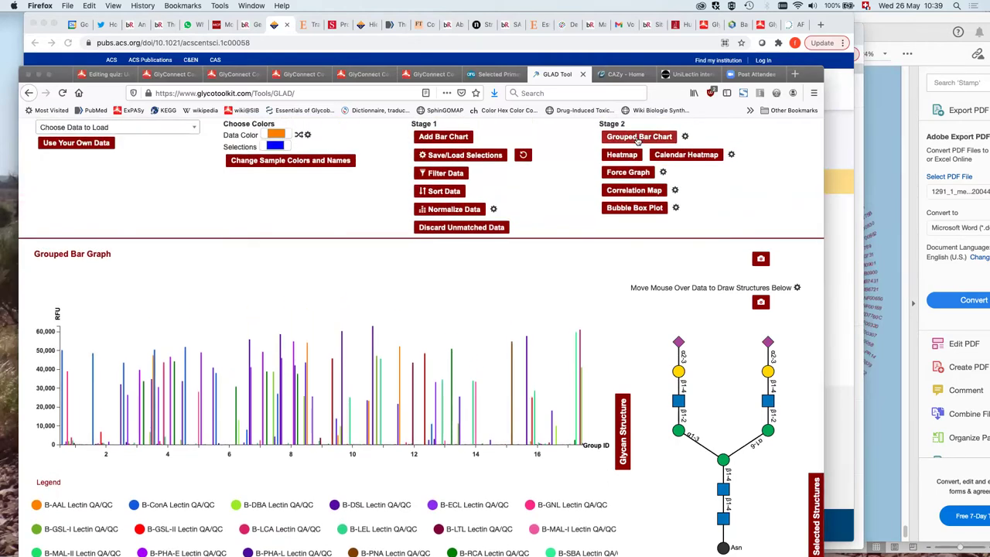
left_click(622, 154)
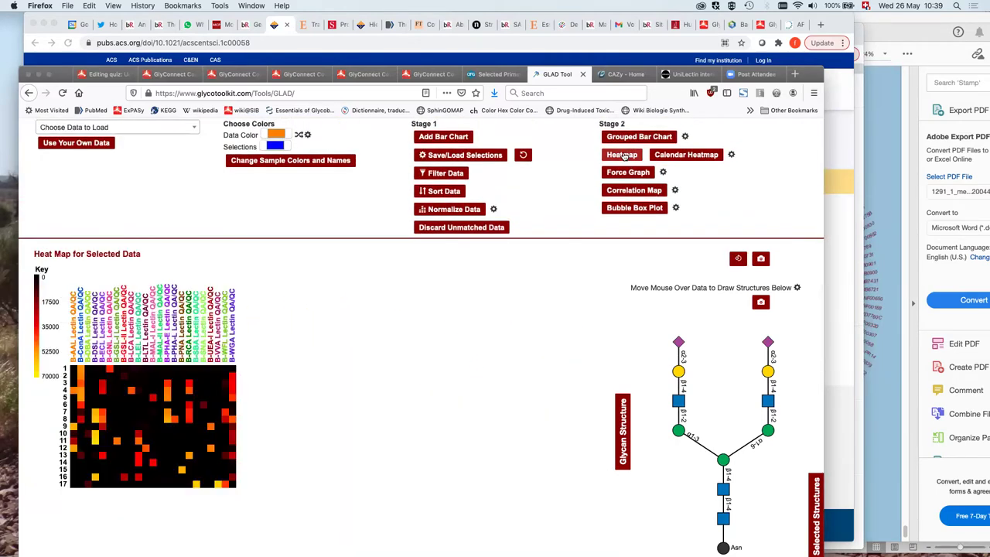
scroll(468, 370, "down", 5)
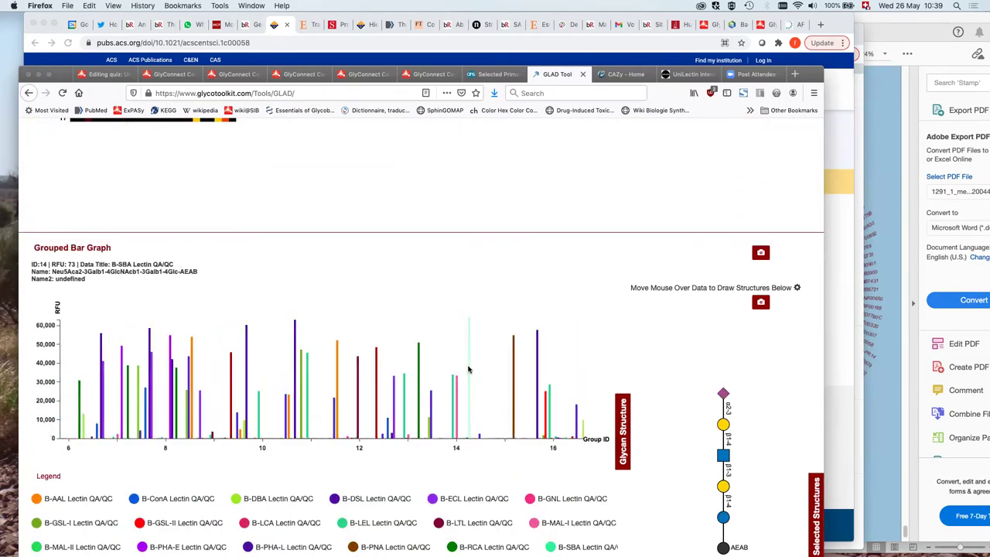
scroll(513, 218, "up", 5)
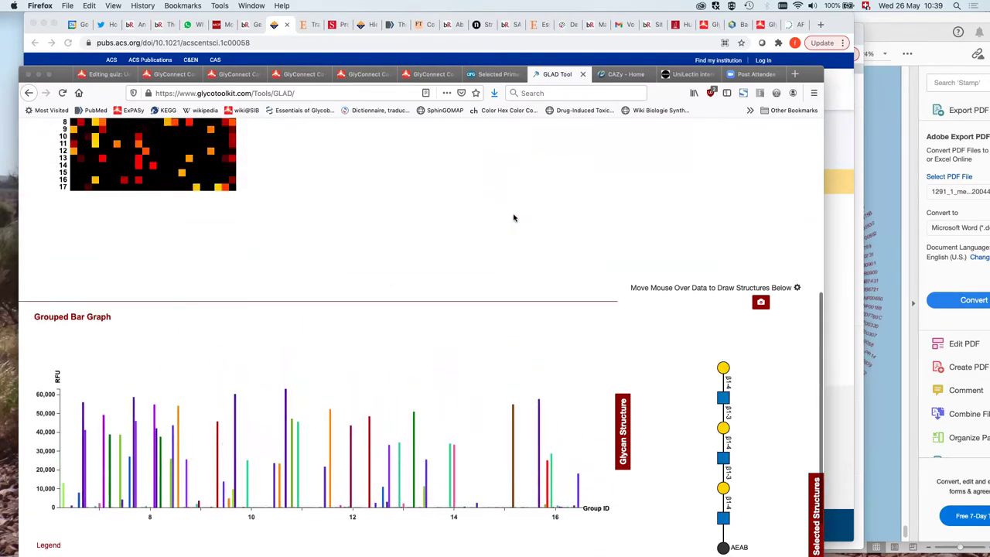
Step: Generate a force directed graph of the selected lectin data in the GLAD tool
scroll(514, 218, "up", 2)
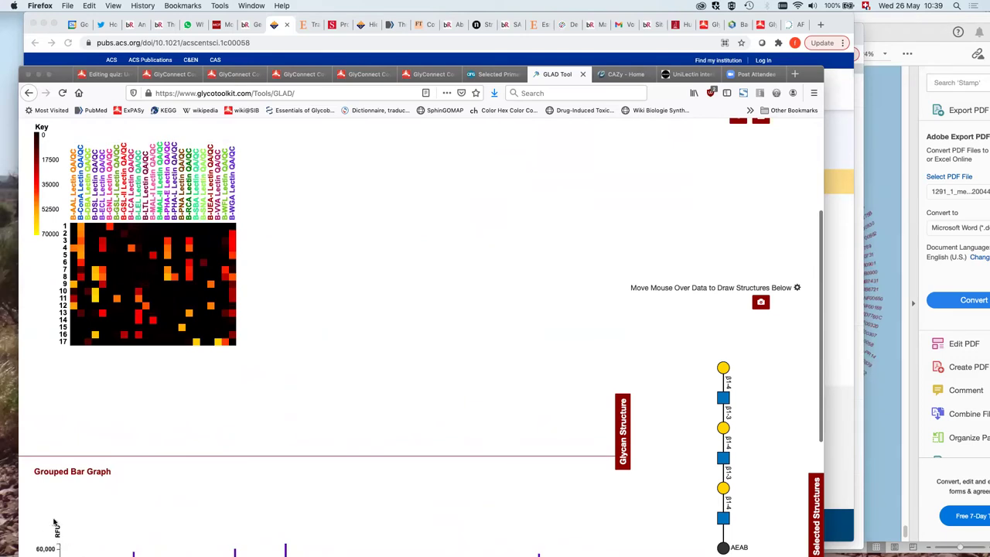
mouse_move(58, 523)
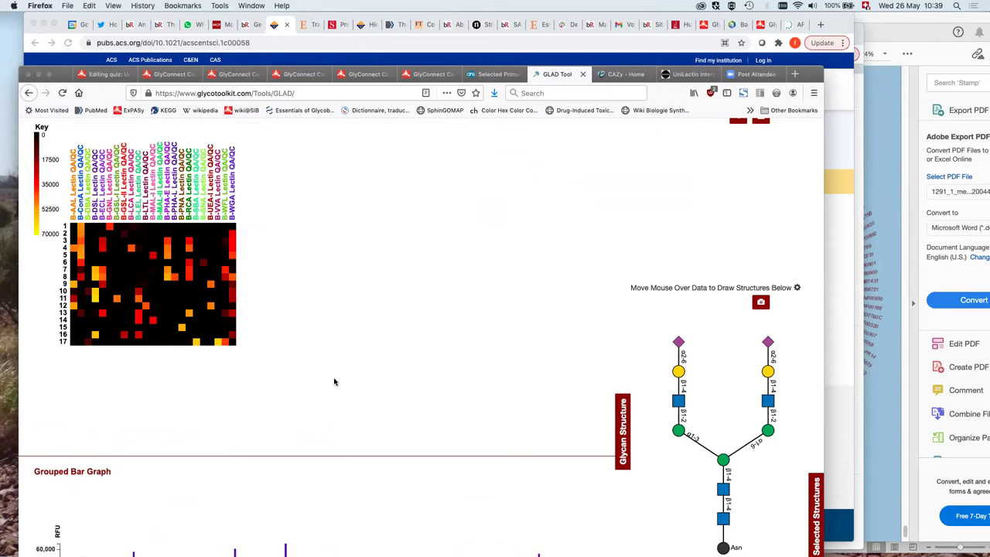
scroll(352, 313, "up", 3)
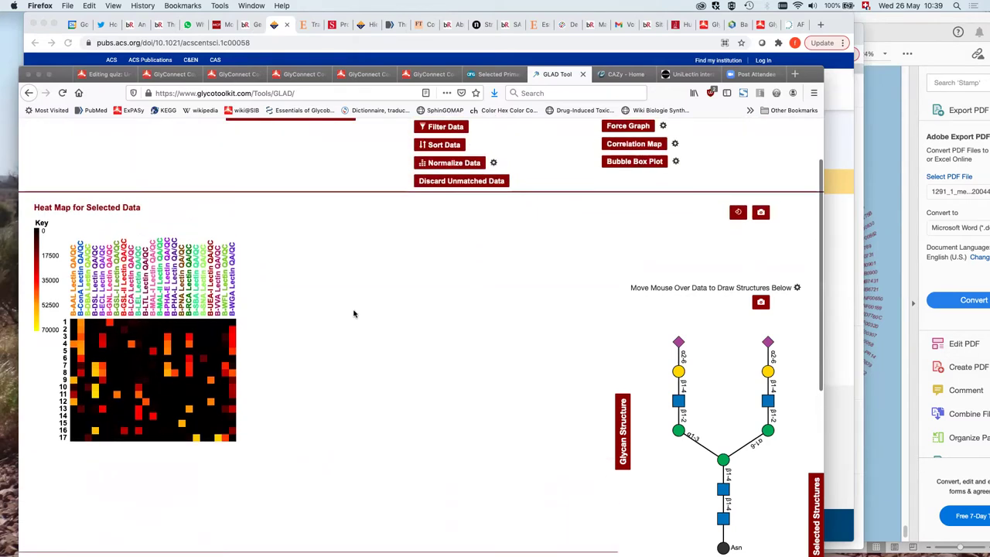
scroll(637, 215, "up", 1)
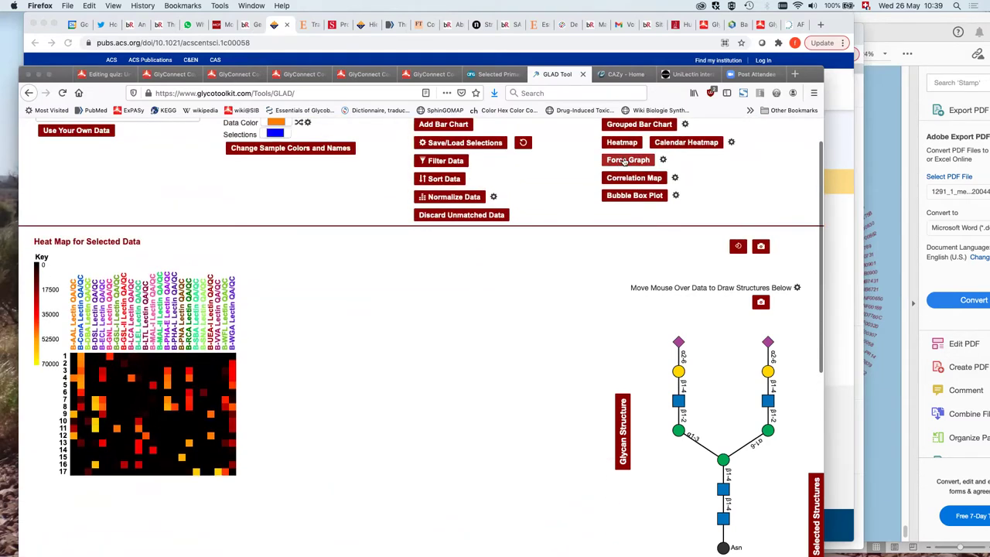
left_click(625, 160)
scroll(390, 426, "down", 1)
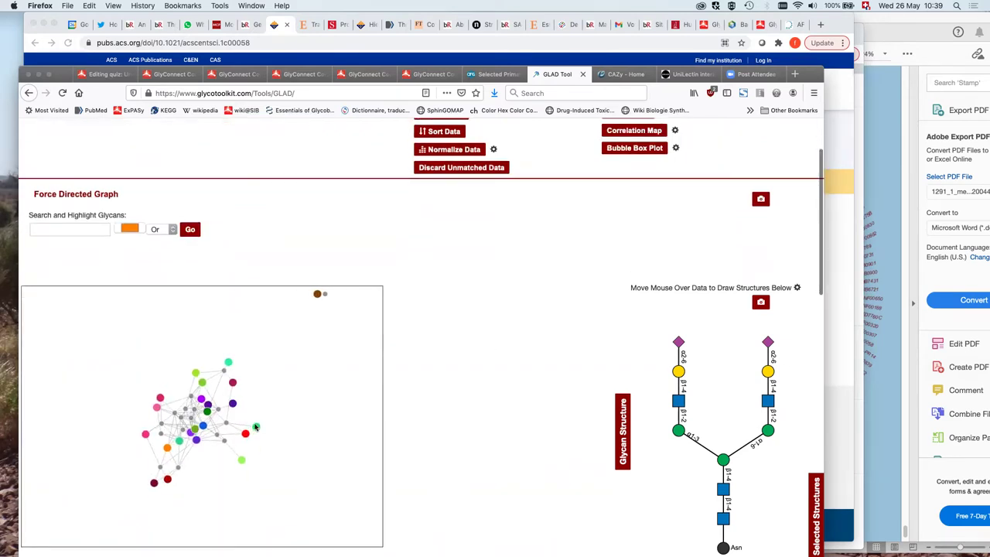
Step: Pull the B-MAL-II lectin node outward in the force directed graph and inspect the legend and the glycan structures behind the nodes
mouse_move(256, 428)
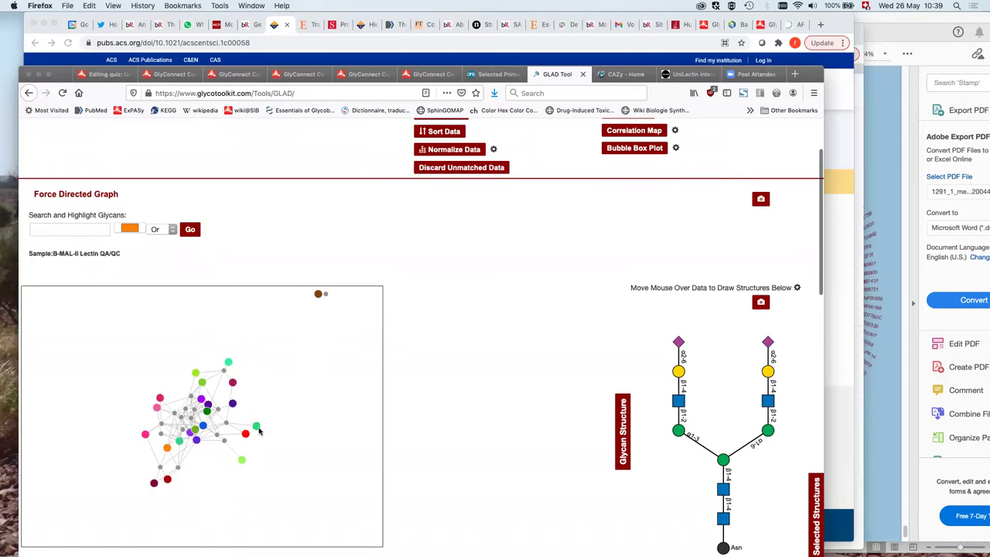
left_click(256, 428)
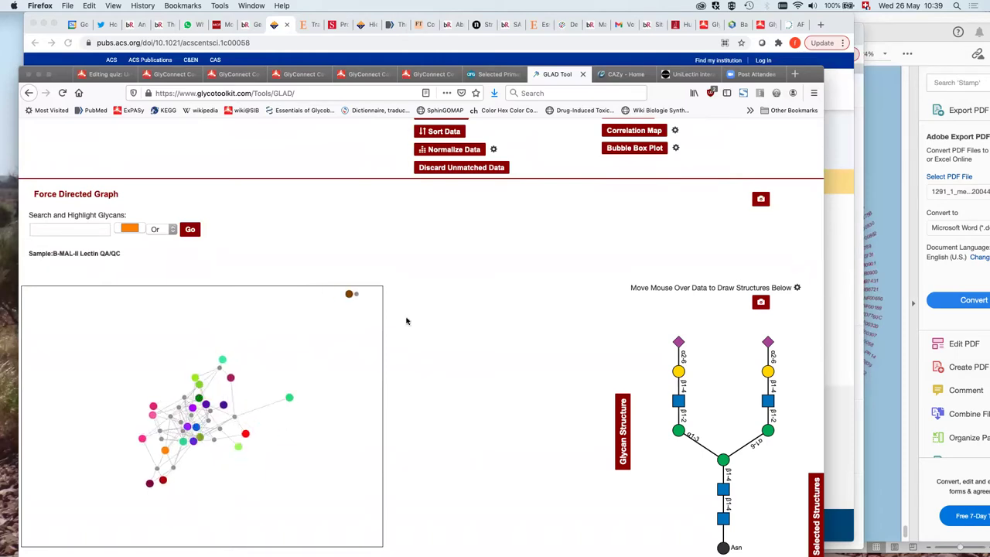
scroll(490, 236, "down", 5)
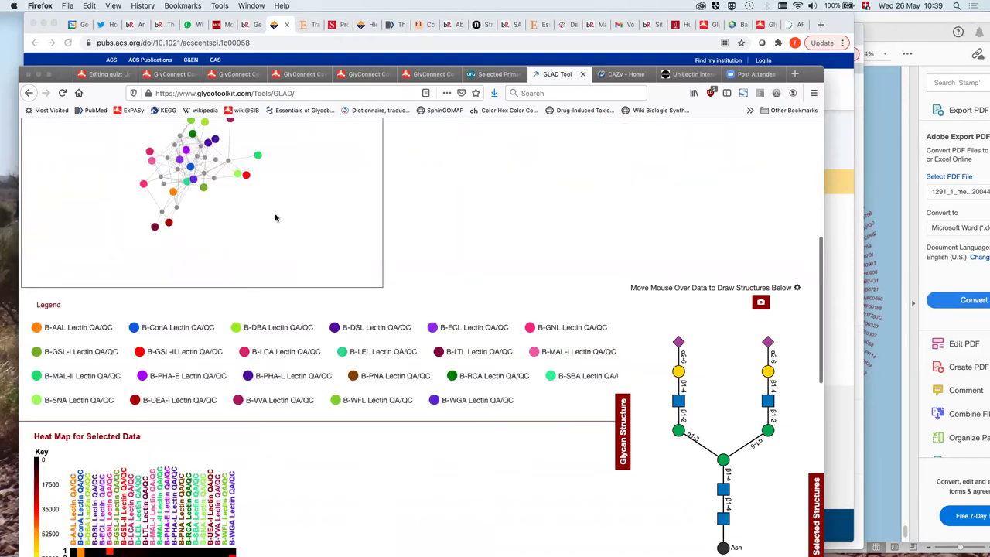
scroll(245, 219, "up", 2)
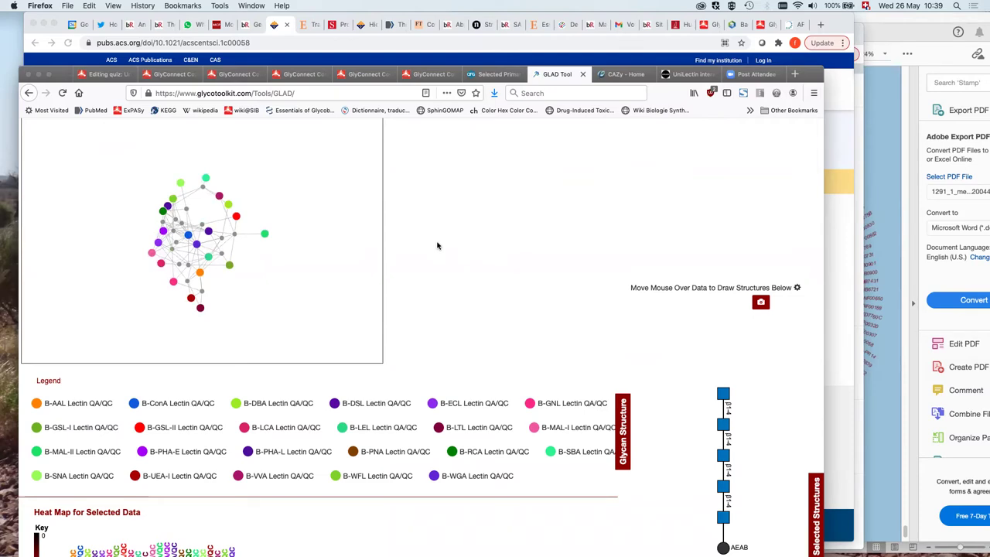
scroll(437, 246, "down", 2)
scroll(277, 379, "up", 6)
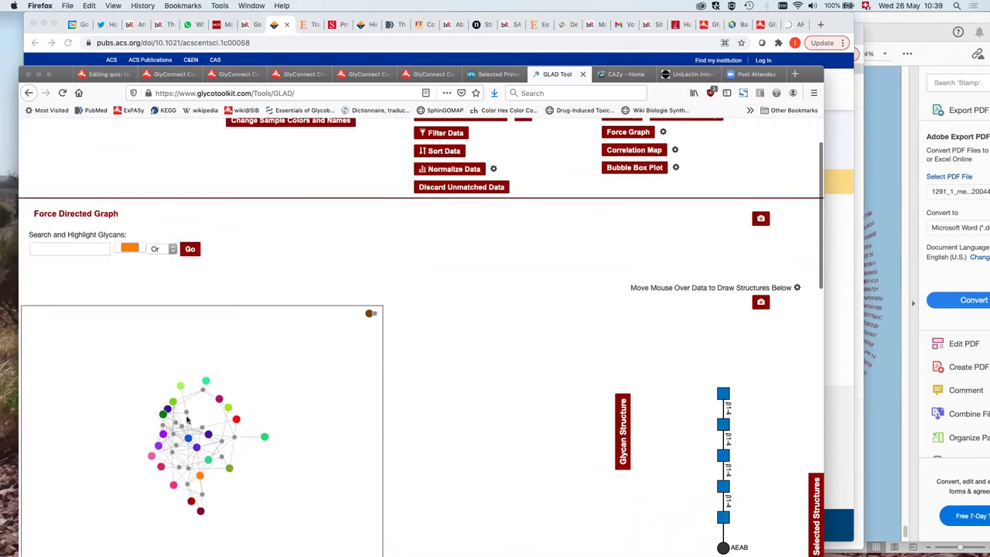
mouse_move(186, 418)
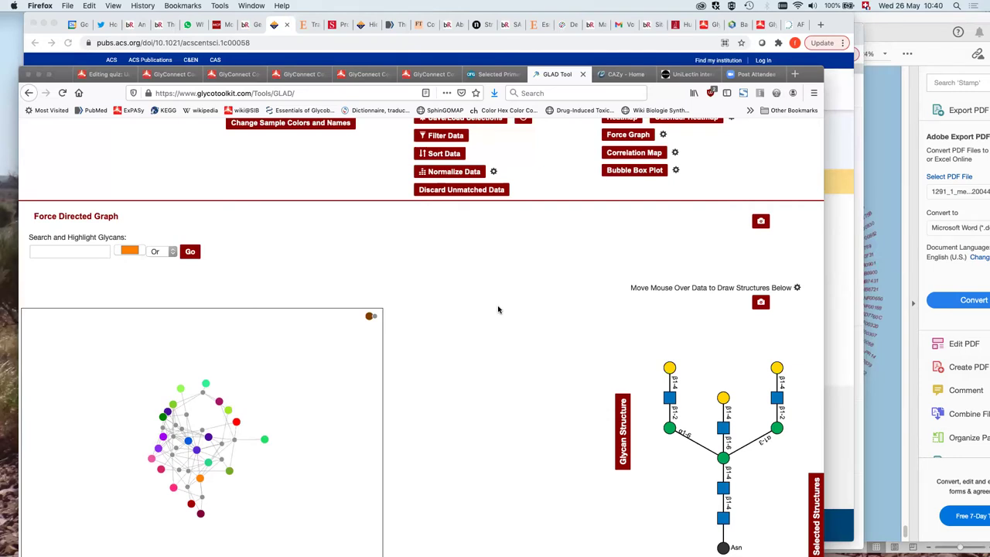
Step: Review the Stage 1 and Stage 2 options together with the force directed graph, its lectin legend and the heatmap
scroll(498, 310, "up", 2)
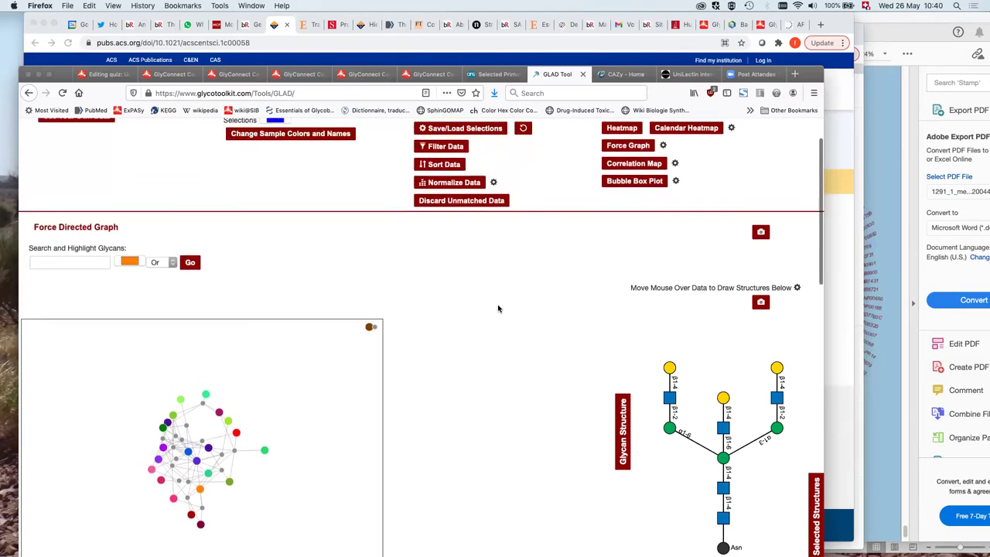
scroll(377, 285, "up", 1)
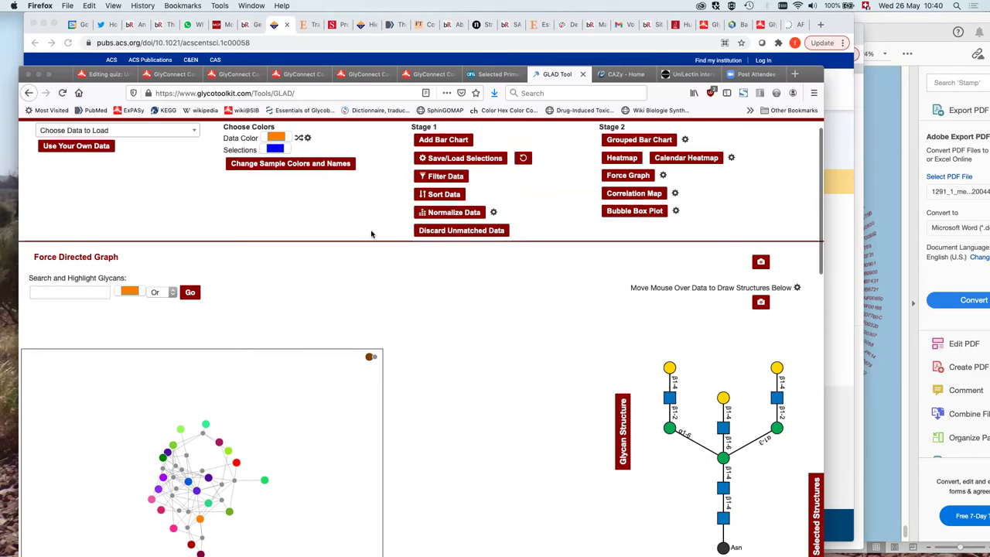
scroll(416, 293, "down", 1)
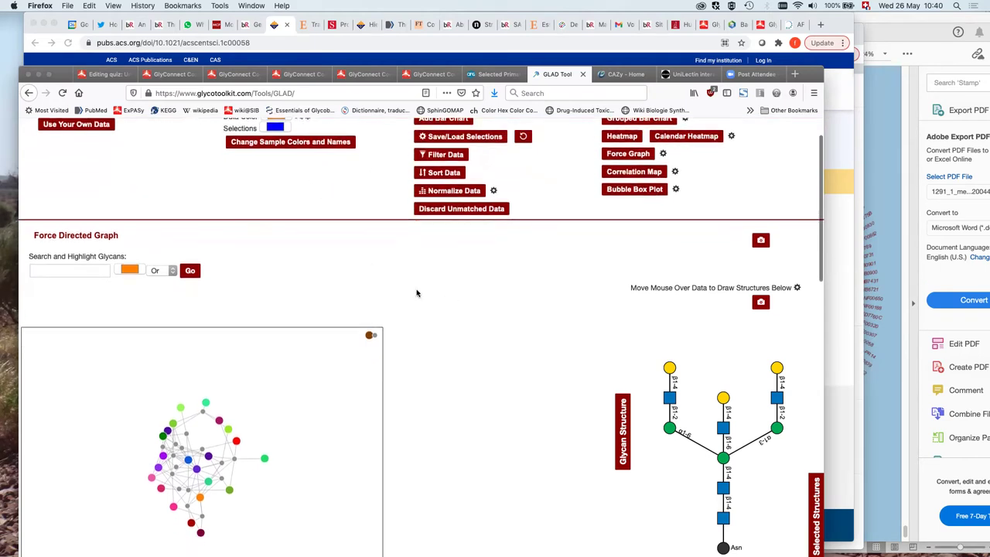
scroll(417, 293, "down", 5)
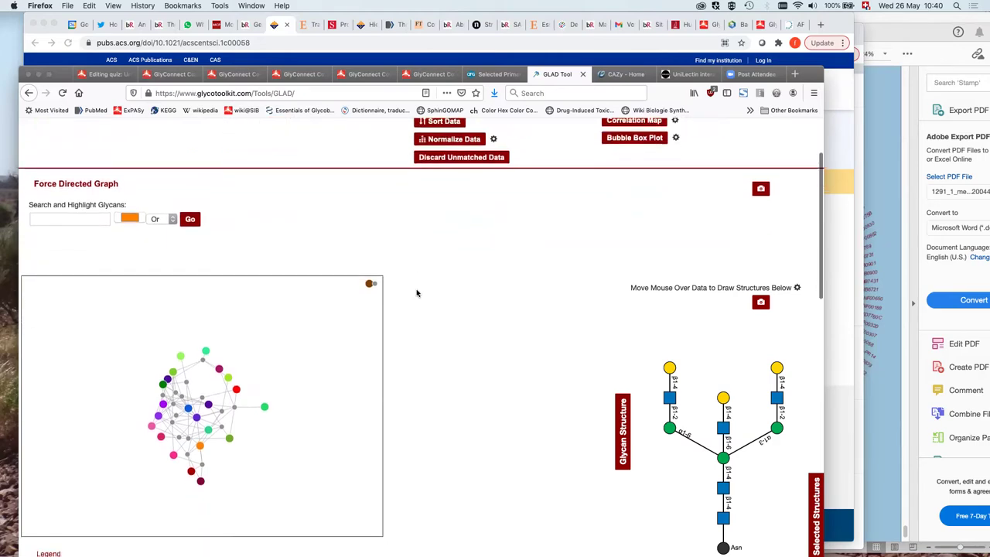
scroll(416, 293, "up", 3)
scroll(416, 292, "up", 3)
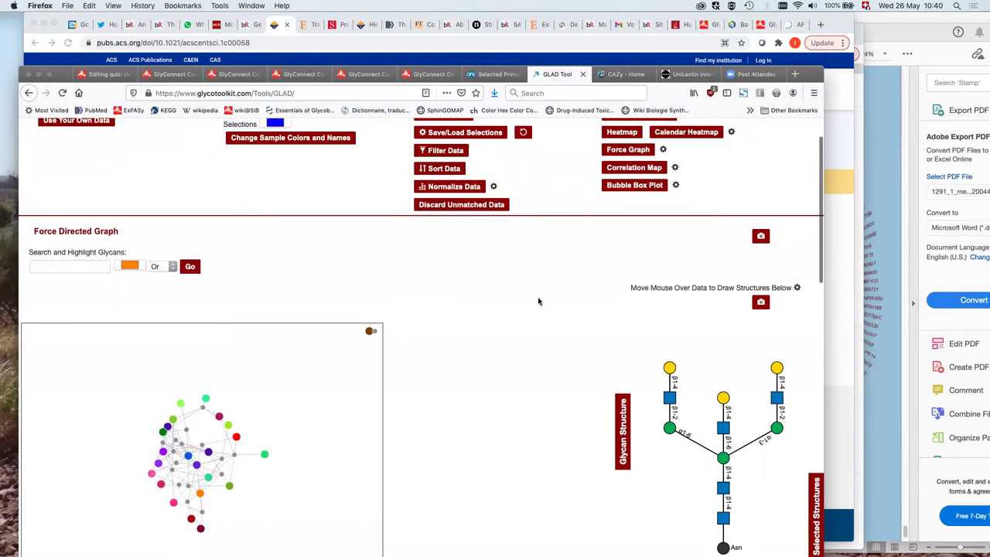
scroll(545, 314, "up", 2)
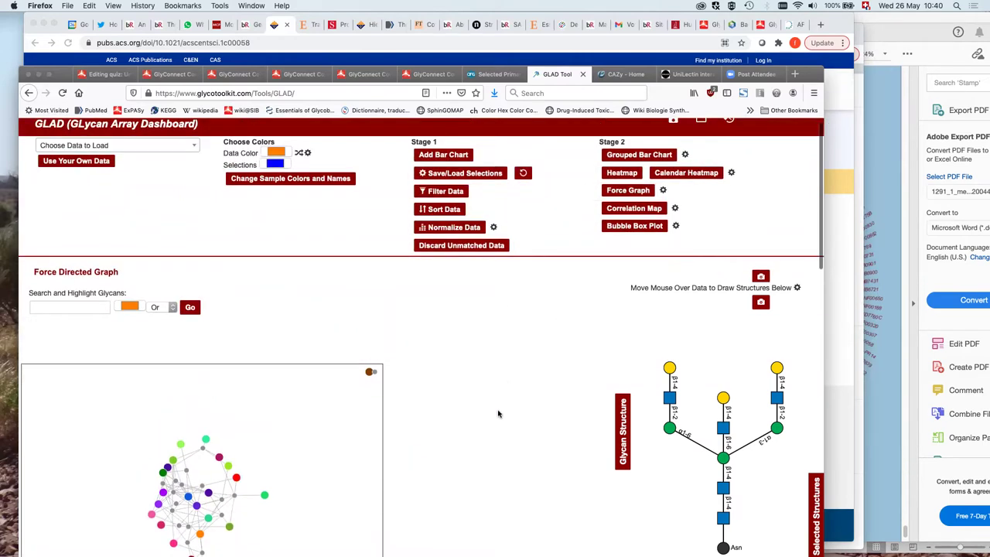
scroll(498, 412, "down", 1)
scroll(498, 413, "down", 6)
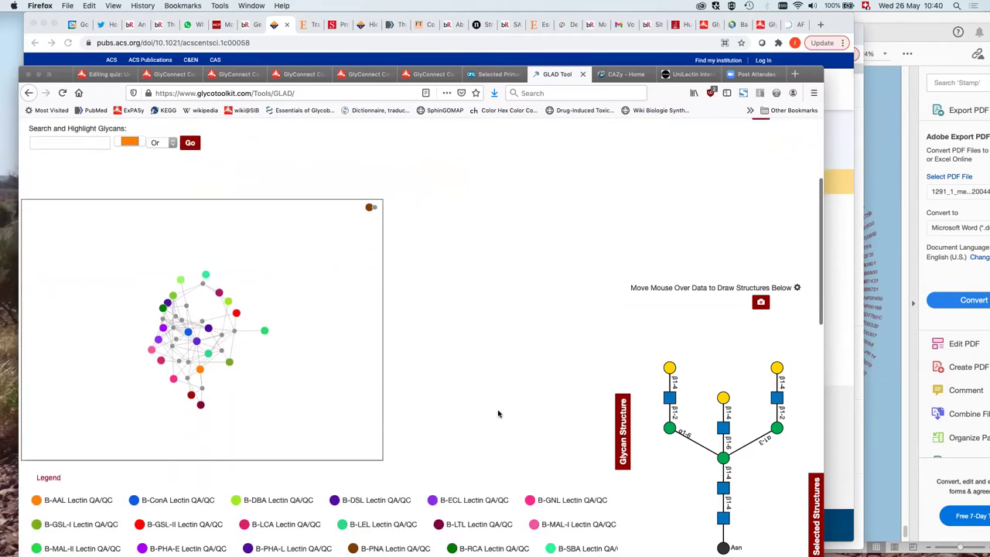
scroll(498, 414, "down", 10)
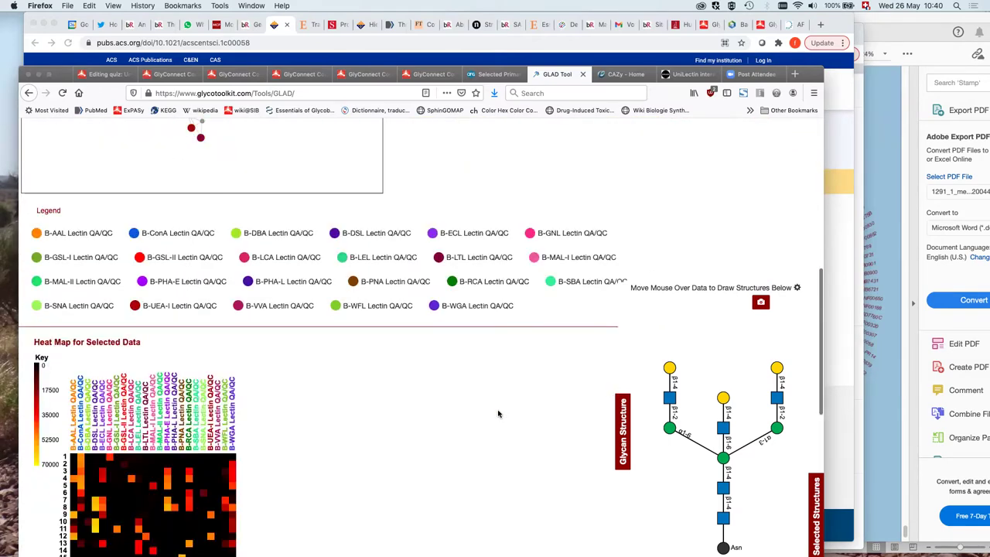
scroll(498, 414, "up", 2)
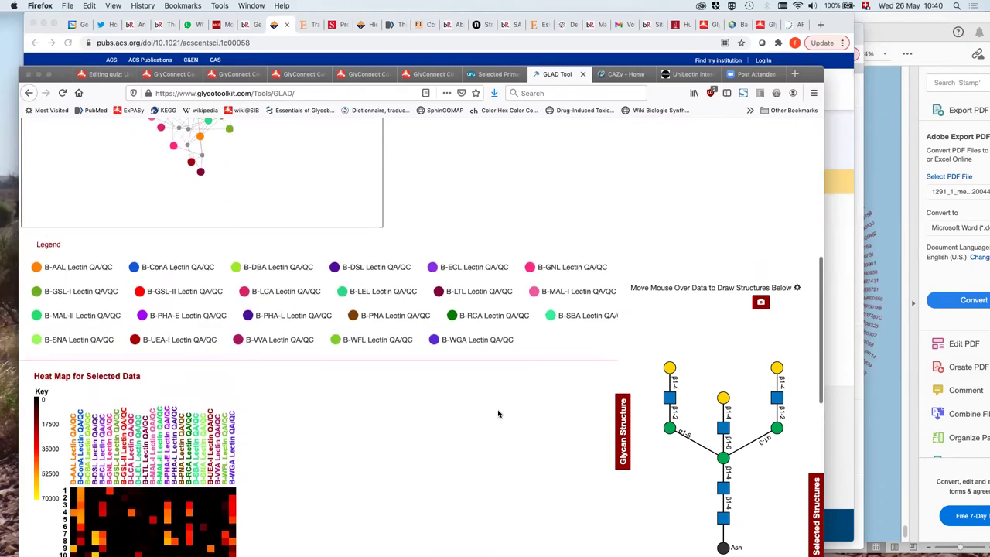
scroll(498, 414, "up", 3)
scroll(498, 413, "up", 8)
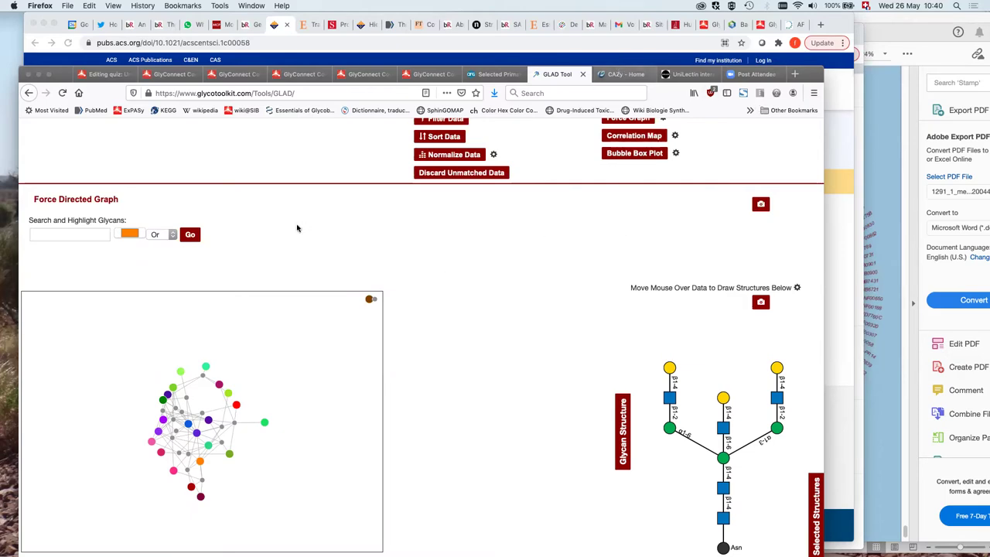
Step: Switch to the CAZy database home page and open its Carbohydrate-Binding Modules (CBMs) classification
key("ctrl+Tab")
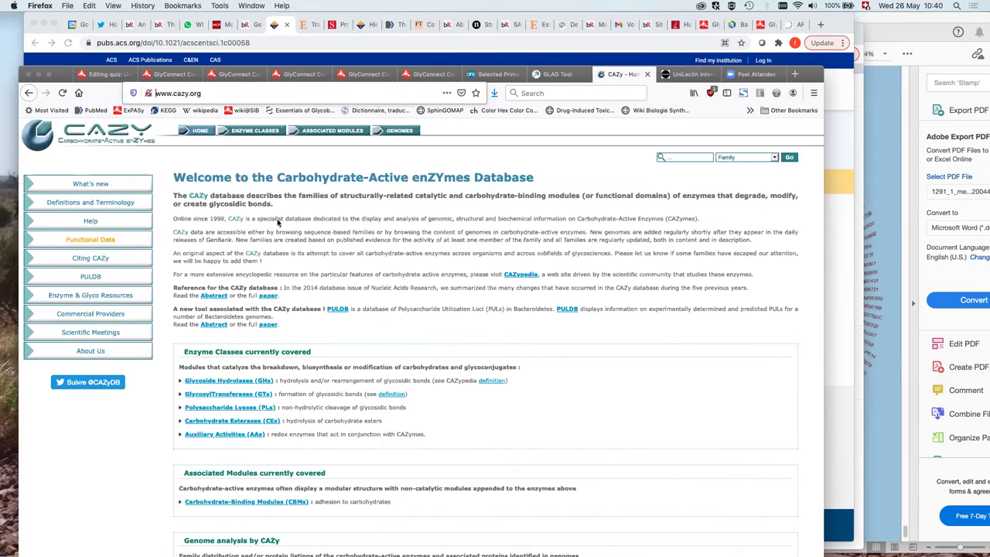
scroll(216, 446, "down", 1)
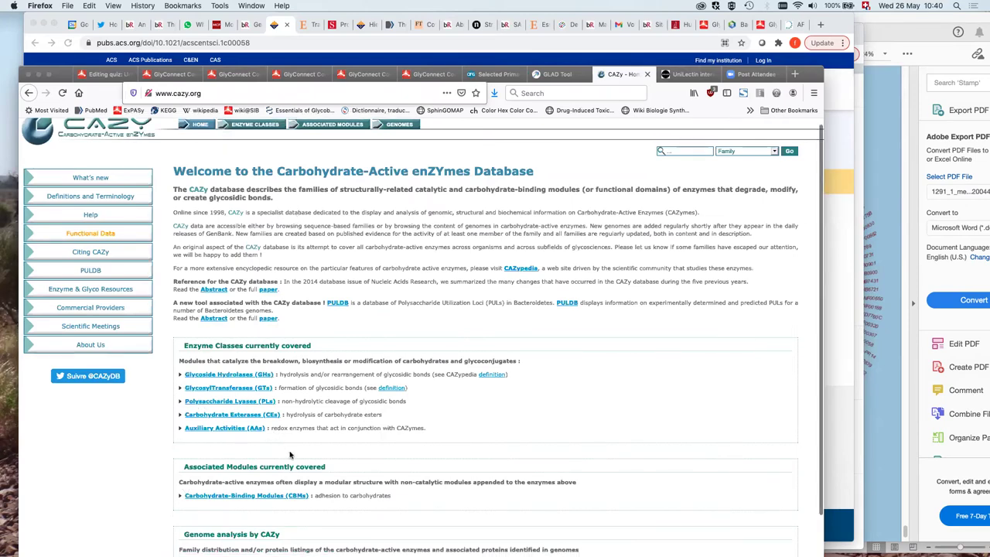
scroll(263, 439, "down", 2)
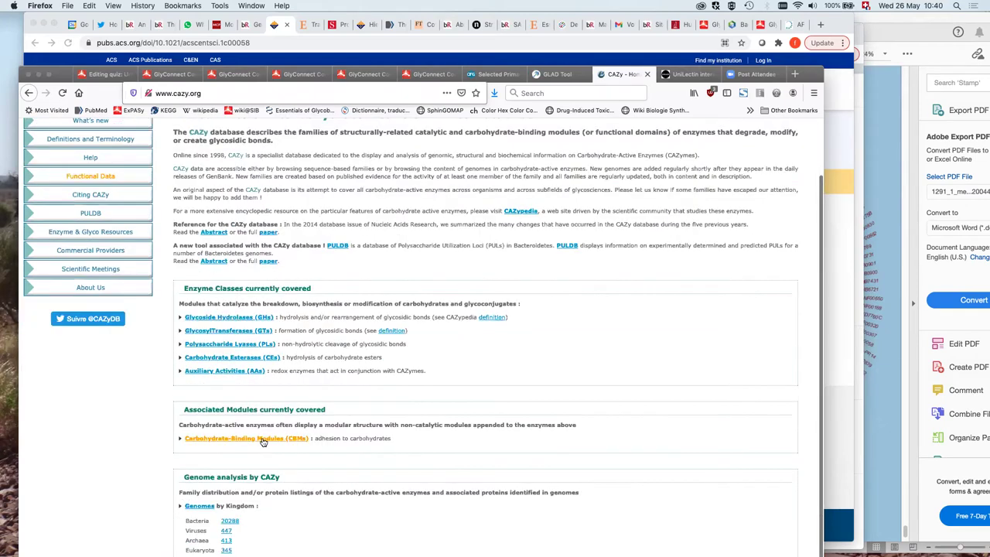
left_click(263, 439)
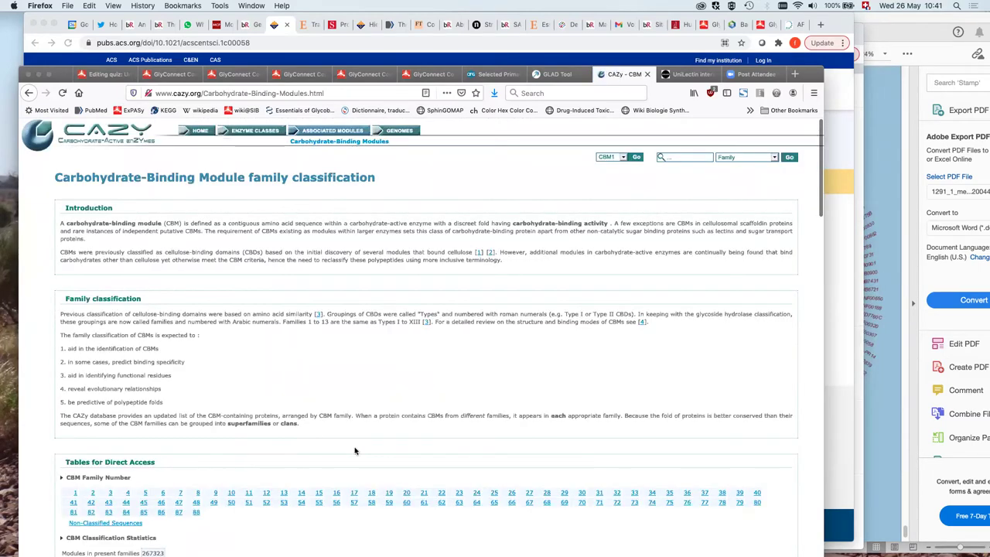
Step: Read the introduction, family classification and direct access tables on the Carbohydrate-Binding Module page
scroll(355, 451, "down", 3)
scroll(355, 451, "down", 1)
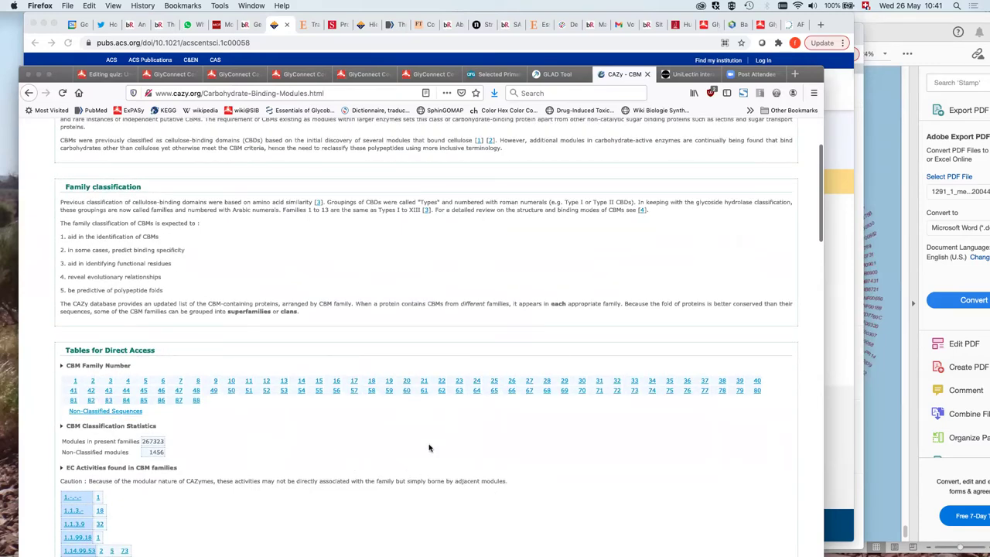
scroll(430, 447, "up", 1)
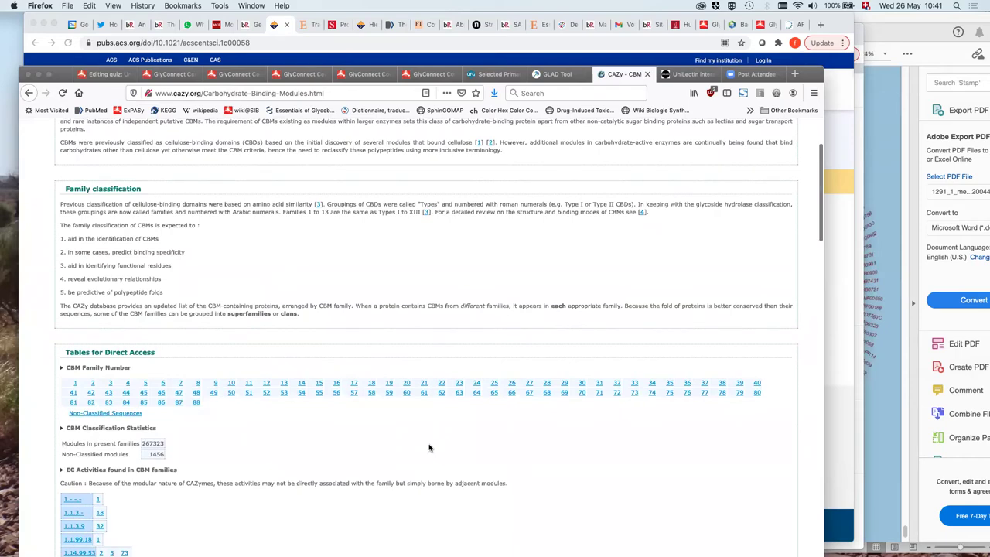
scroll(430, 447, "up", 2)
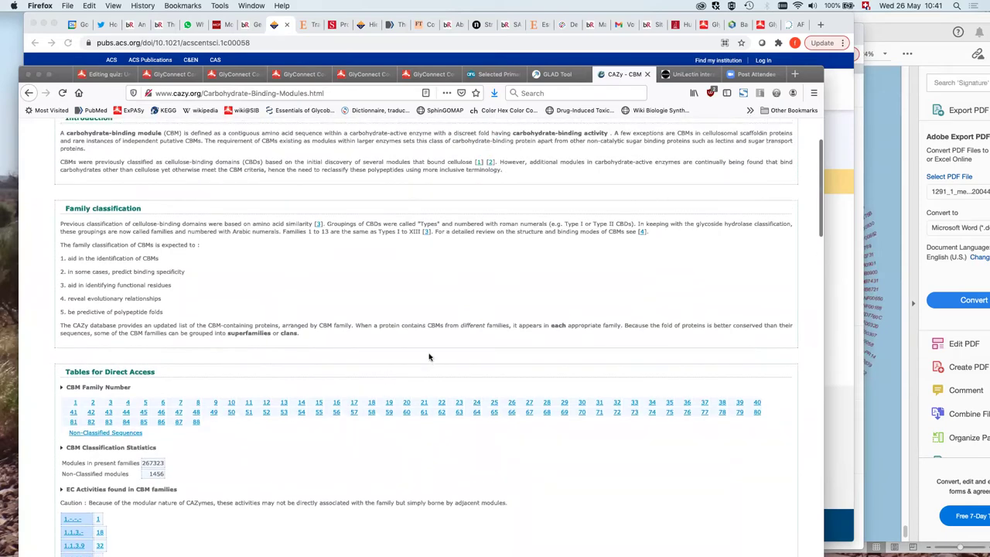
scroll(451, 338, "up", 3)
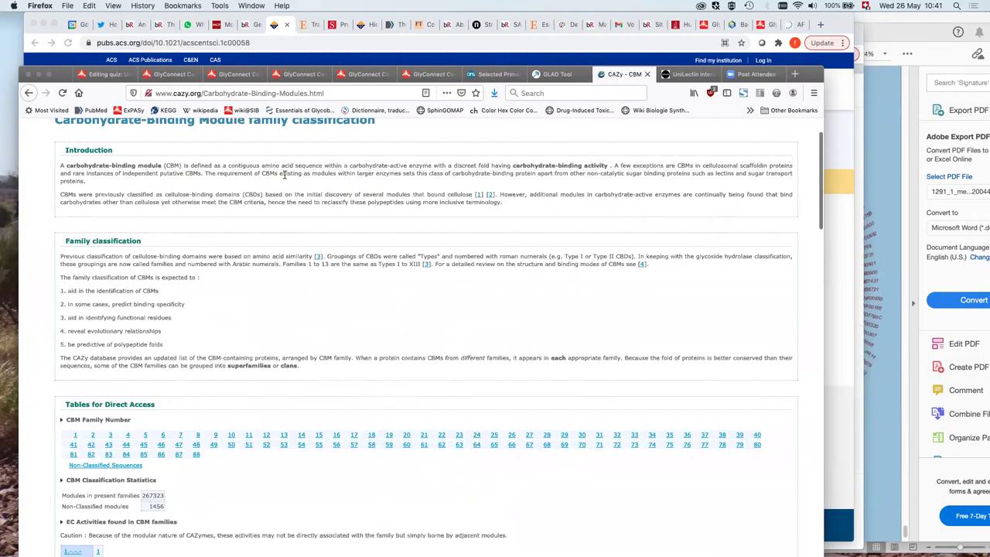
scroll(276, 269, "up", 5)
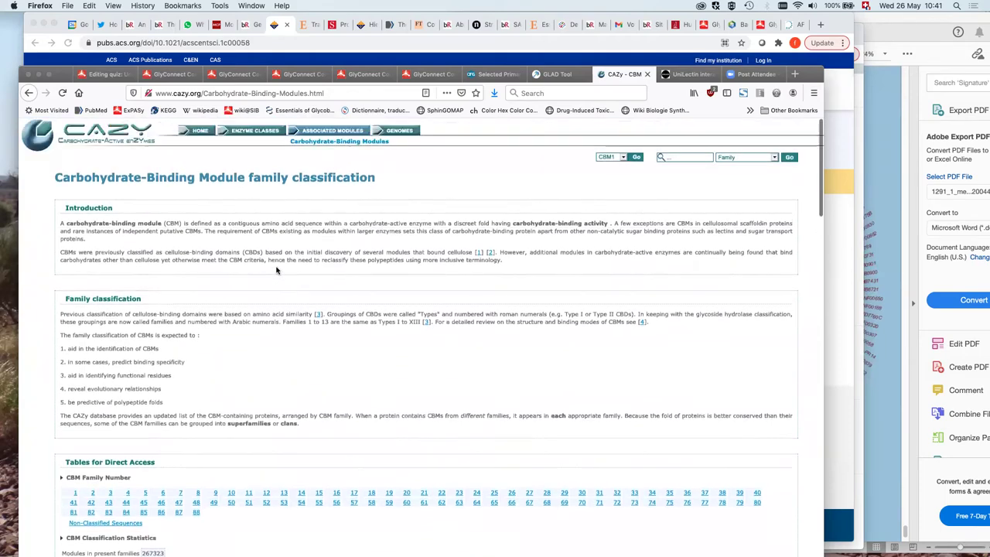
Step: Open the UniLectin3D module on the UniLectin site and examine its charts for browsing by fold, origin and monosaccharide
left_click(678, 75)
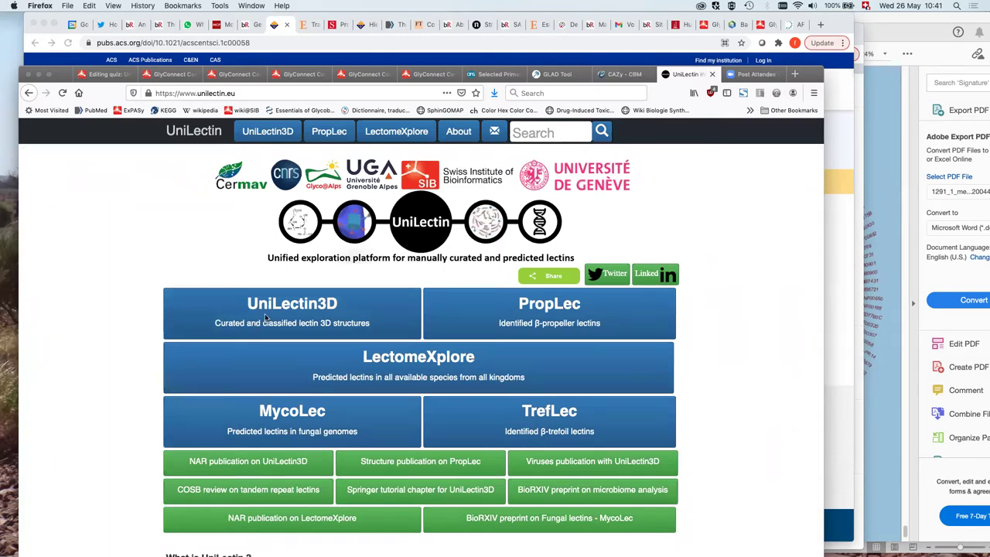
left_click(271, 317)
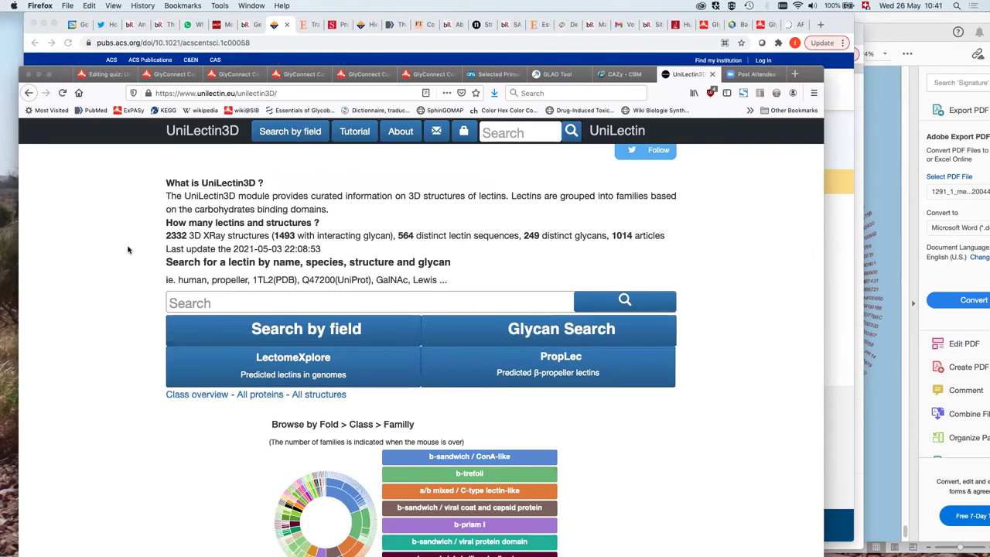
double_click(810, 75)
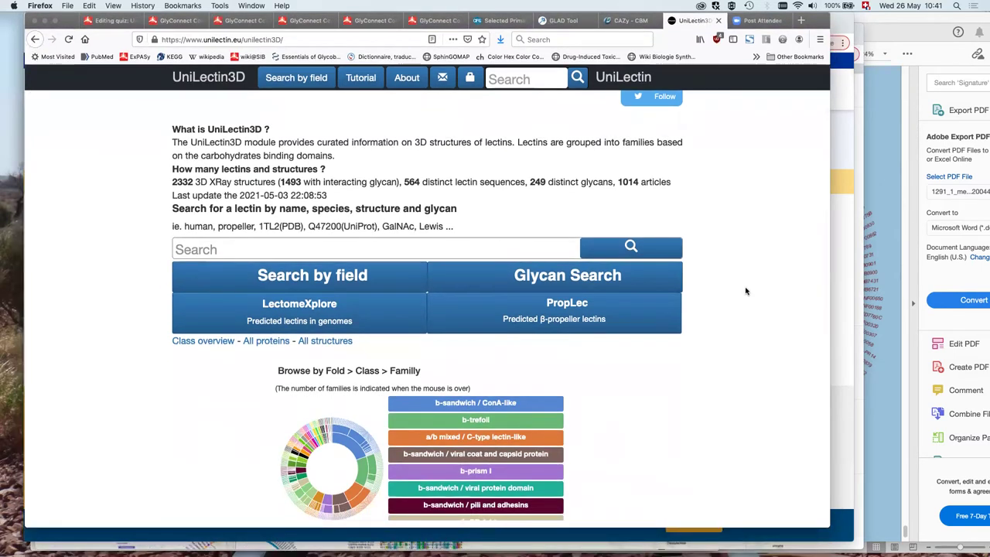
scroll(746, 291, "down", 3)
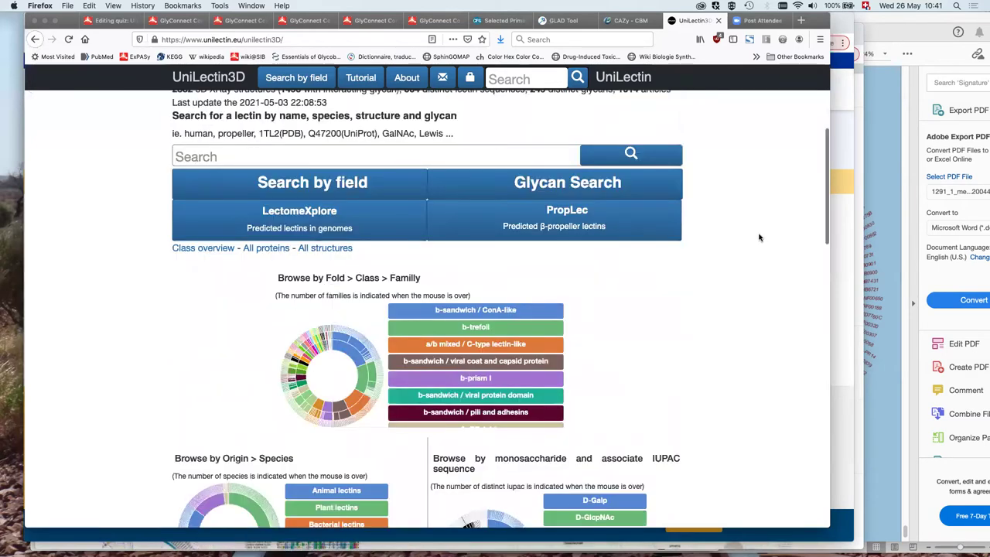
scroll(599, 183, "down", 3)
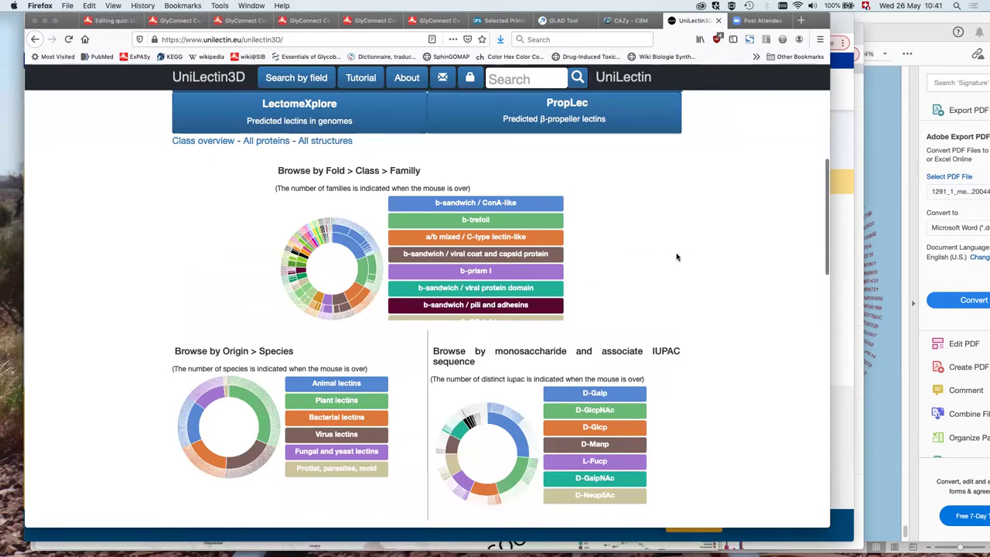
Step: Expand a/b OB-fold and its Cholera toxin like AB5 class in the fold tree, and open the LTB, CTB, CFXB family's lectin list
scroll(349, 456, "down", 2)
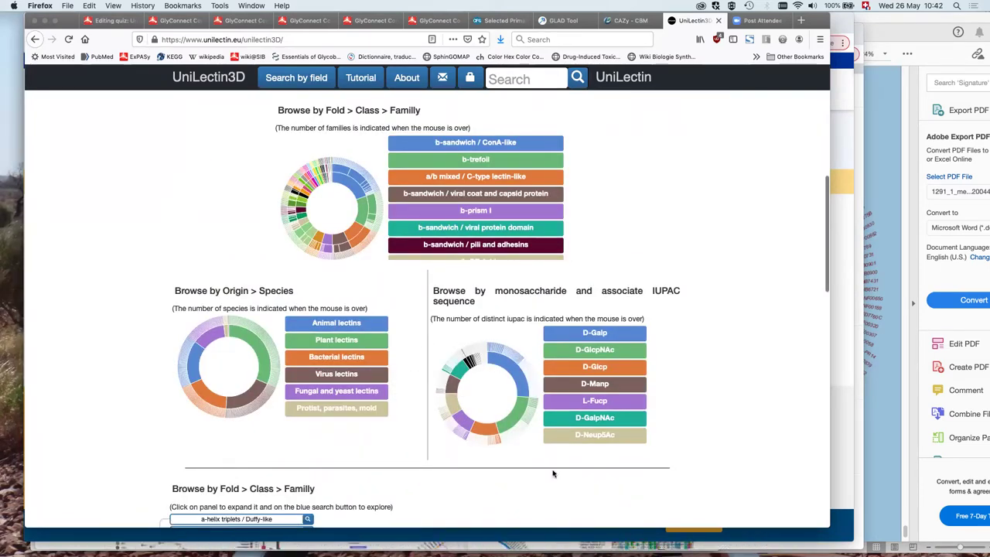
scroll(681, 388, "down", 2)
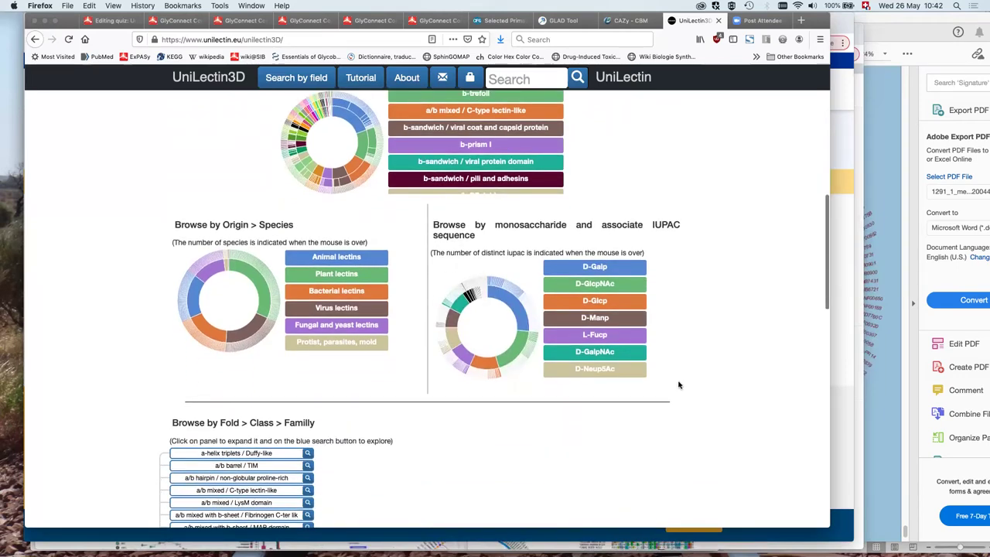
scroll(498, 331, "down", 5)
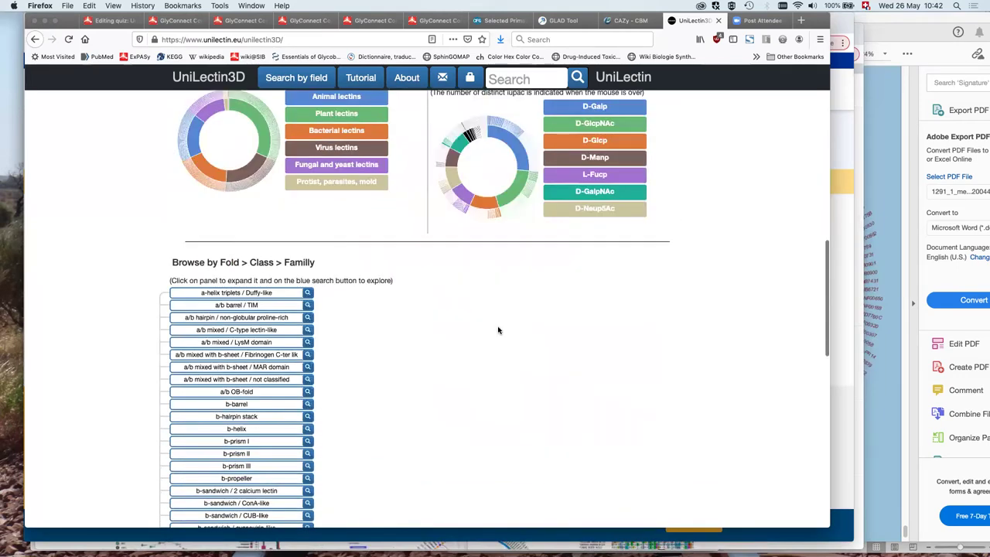
scroll(498, 331, "down", 5)
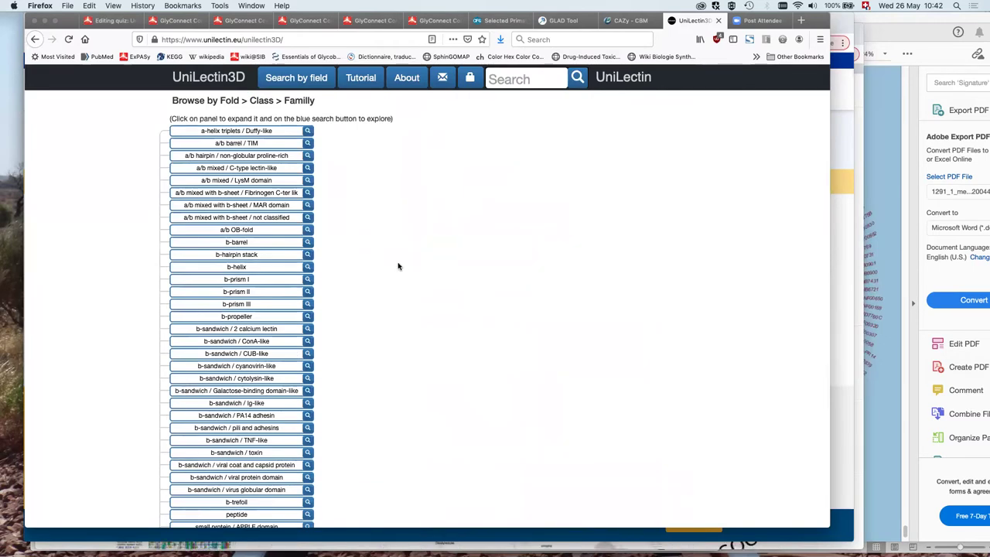
left_click(282, 230)
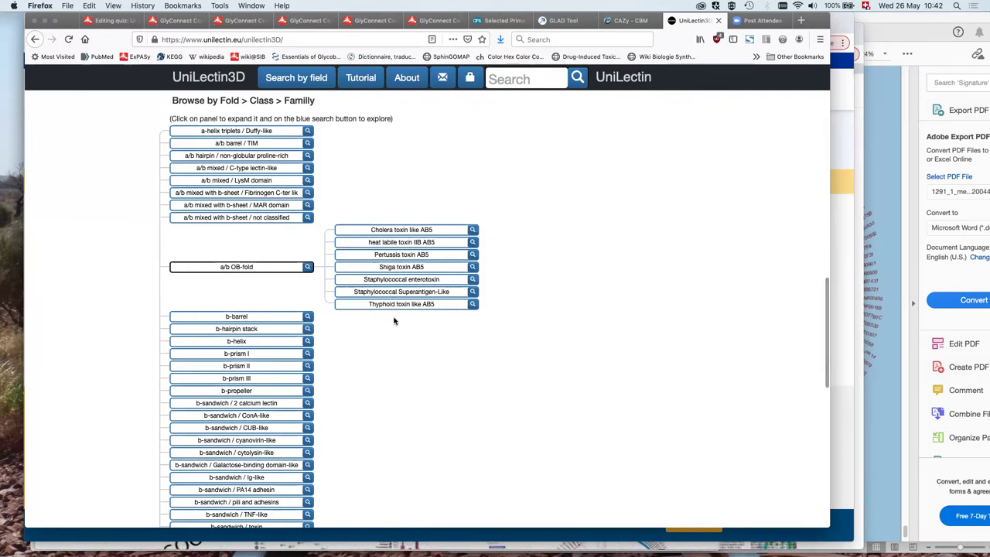
left_click(418, 229)
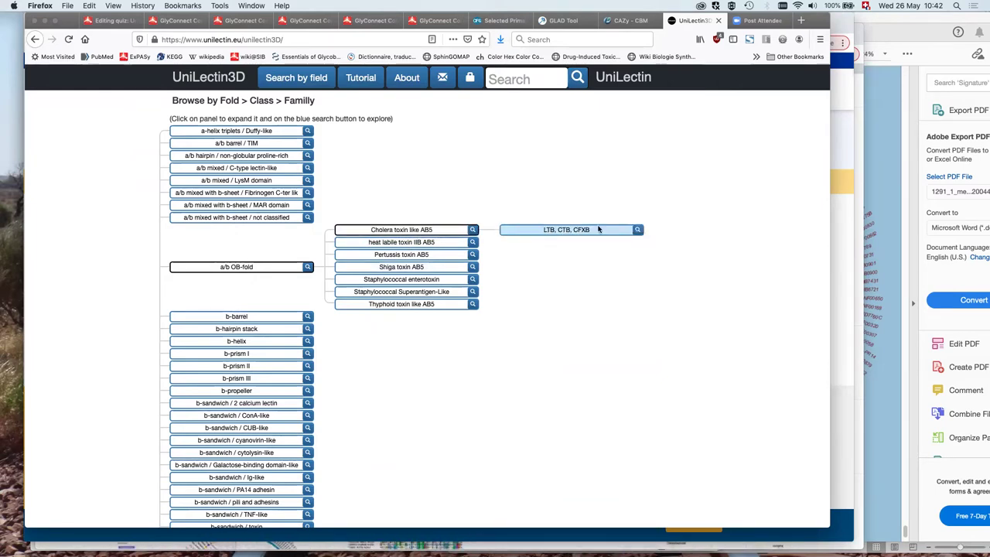
left_click(637, 231)
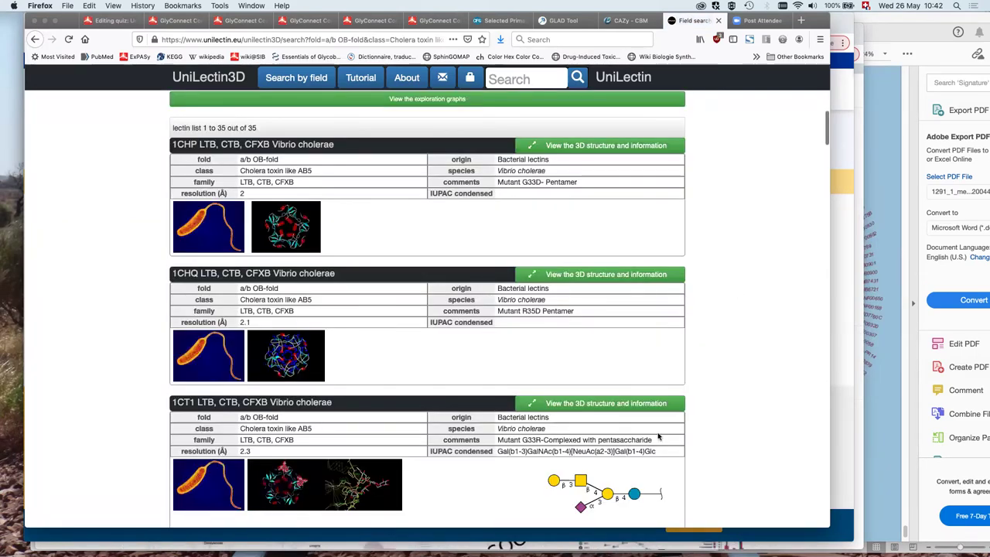
Step: Look through the LTB, CTB, CFXB lectin entries, comparing species, comments, resolution, structure images and bound glycans
scroll(616, 459, "down", 3)
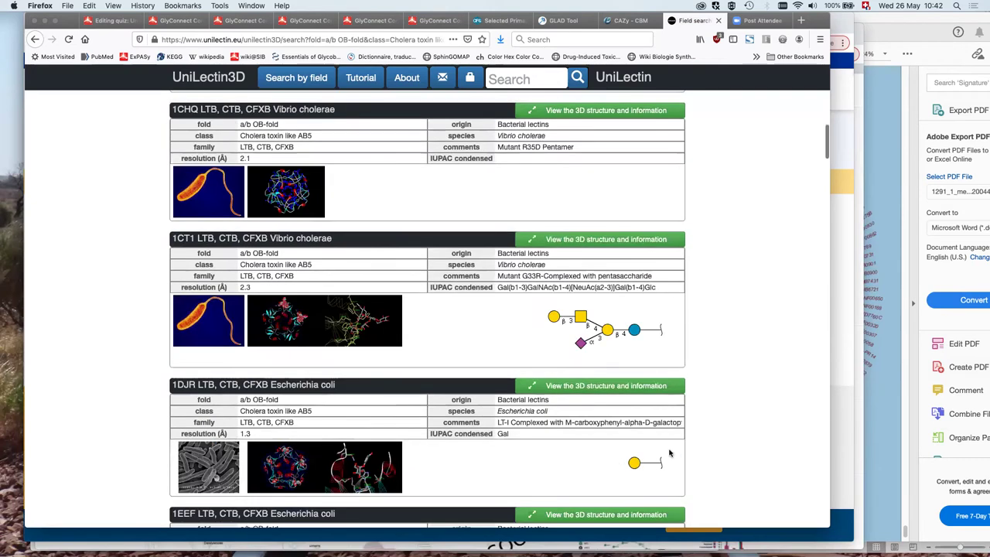
scroll(639, 232, "up", 4)
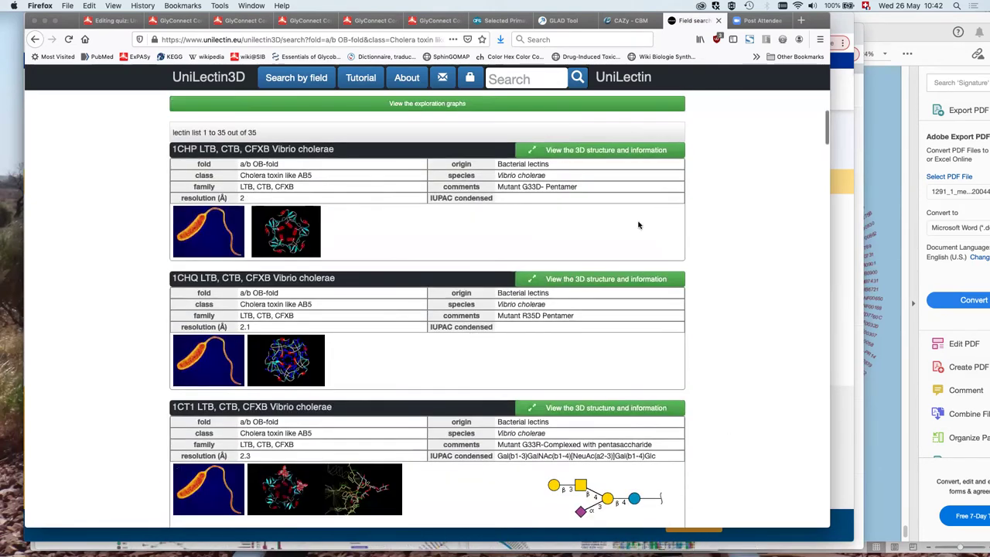
scroll(718, 288, "down", 2)
scroll(302, 249, "up", 1)
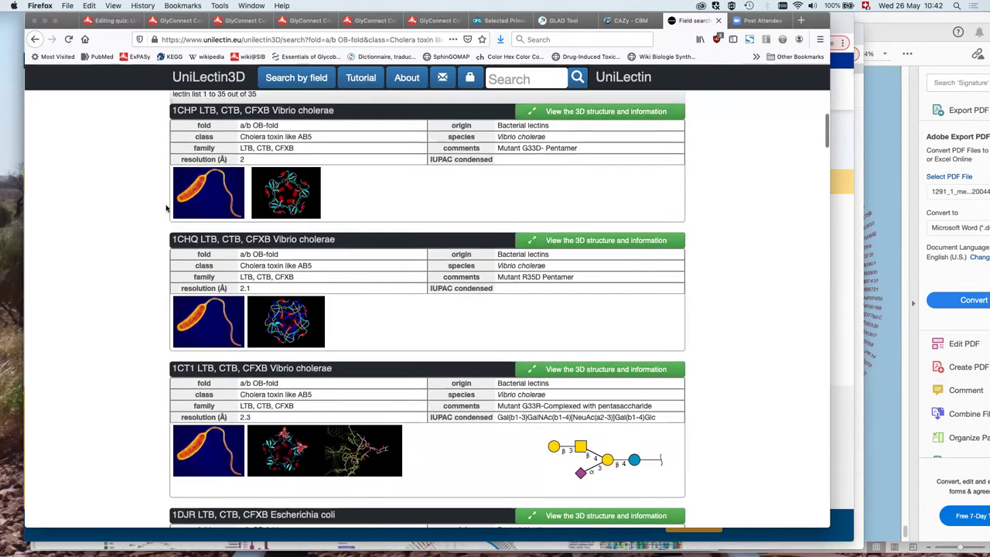
scroll(155, 139, "up", 1)
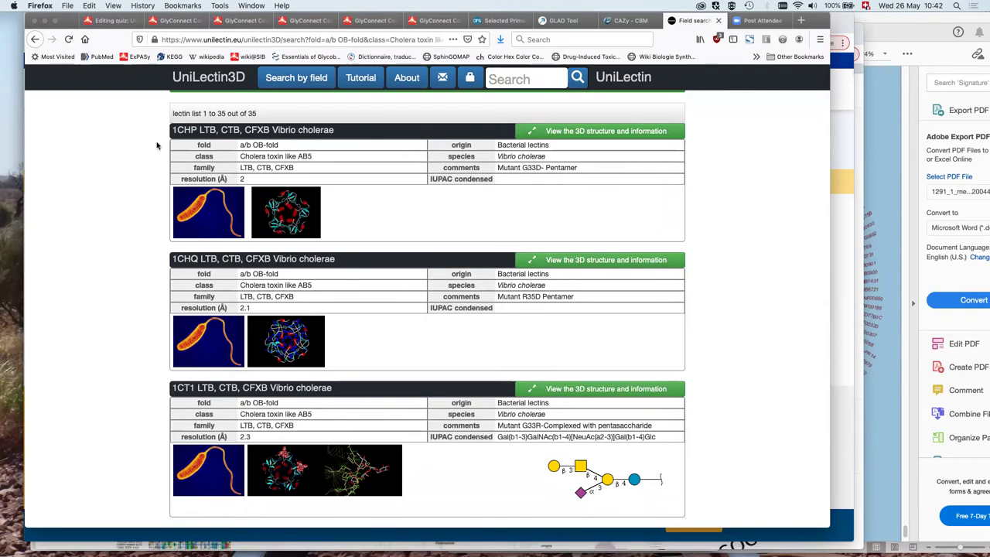
scroll(101, 175, "down", 1)
scroll(101, 175, "down", 2)
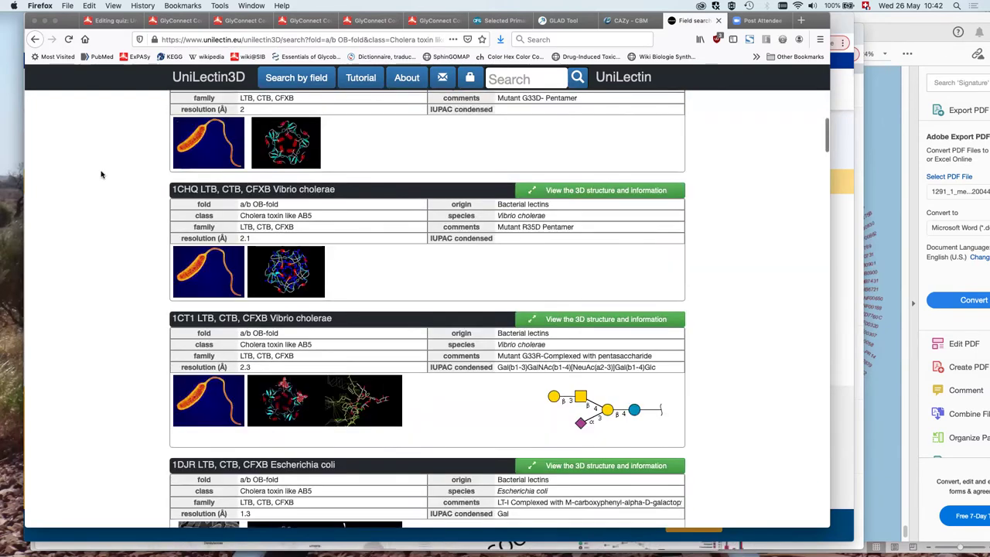
scroll(101, 175, "down", 4)
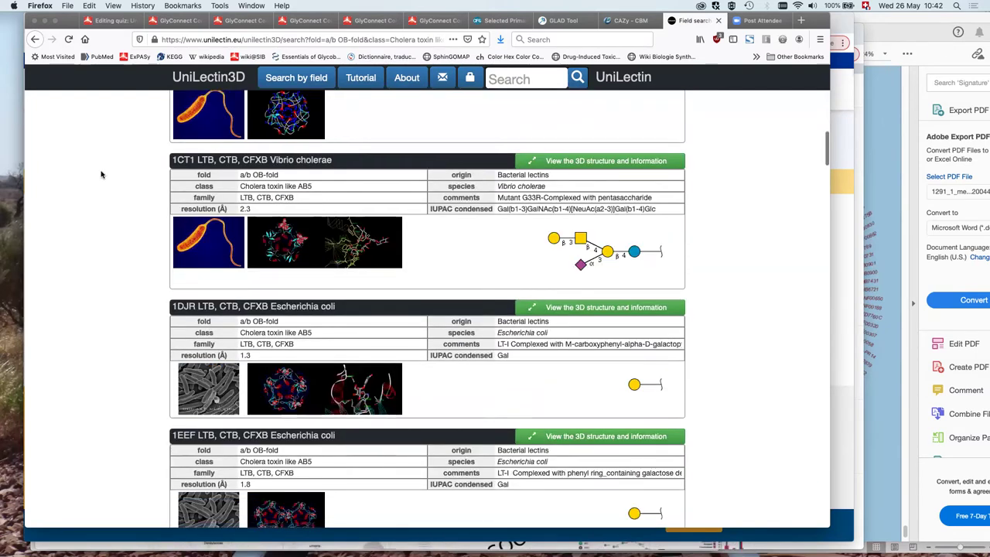
scroll(100, 175, "down", 6)
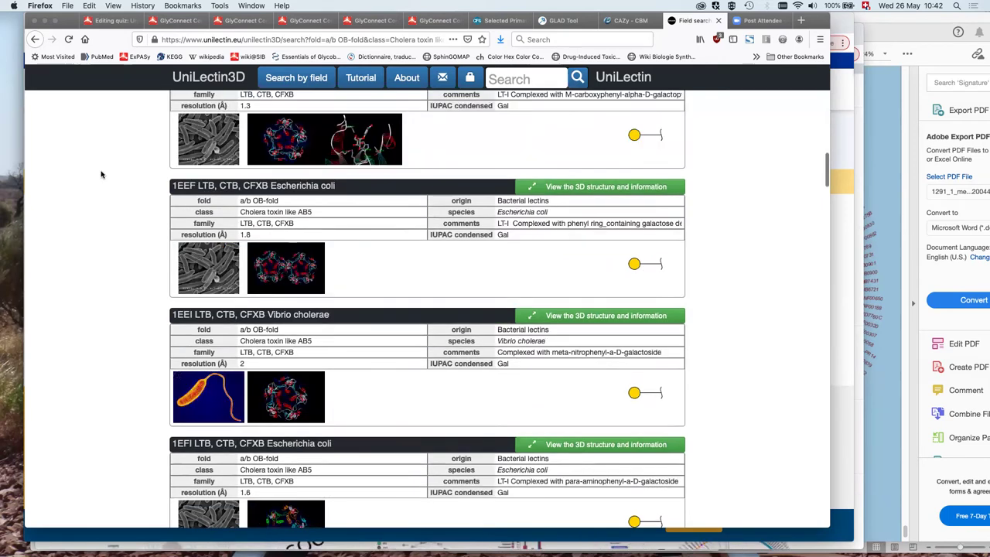
scroll(100, 175, "down", 5)
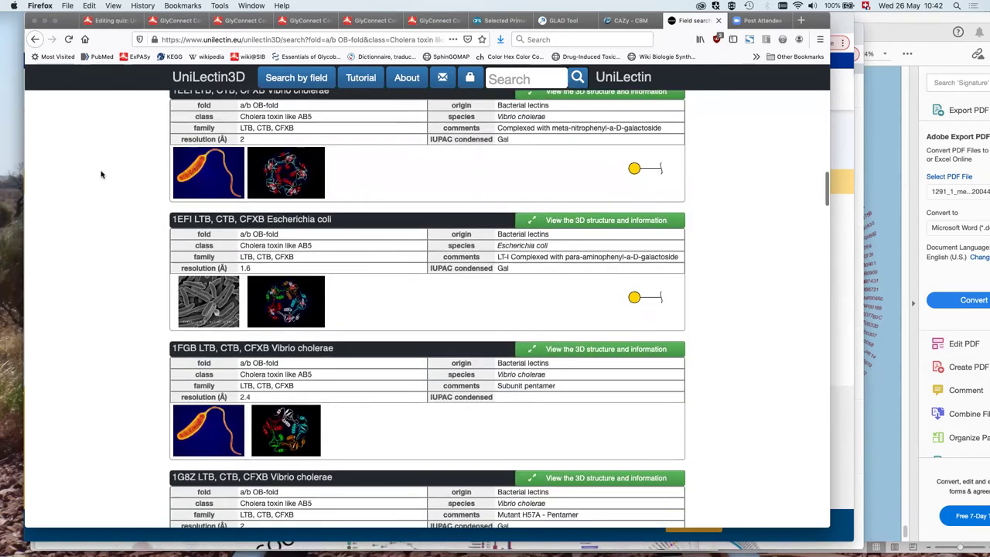
scroll(101, 175, "down", 6)
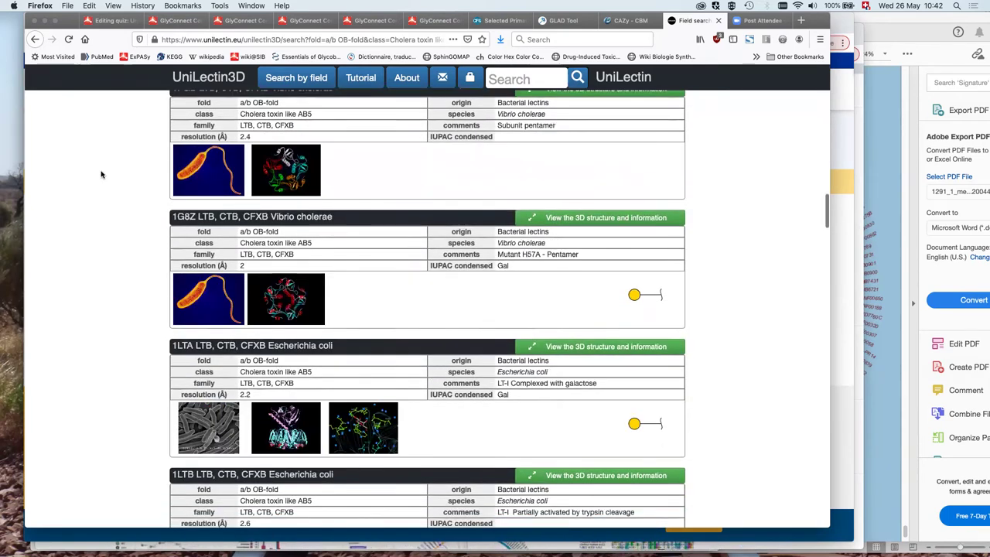
scroll(194, 166, "down", 2)
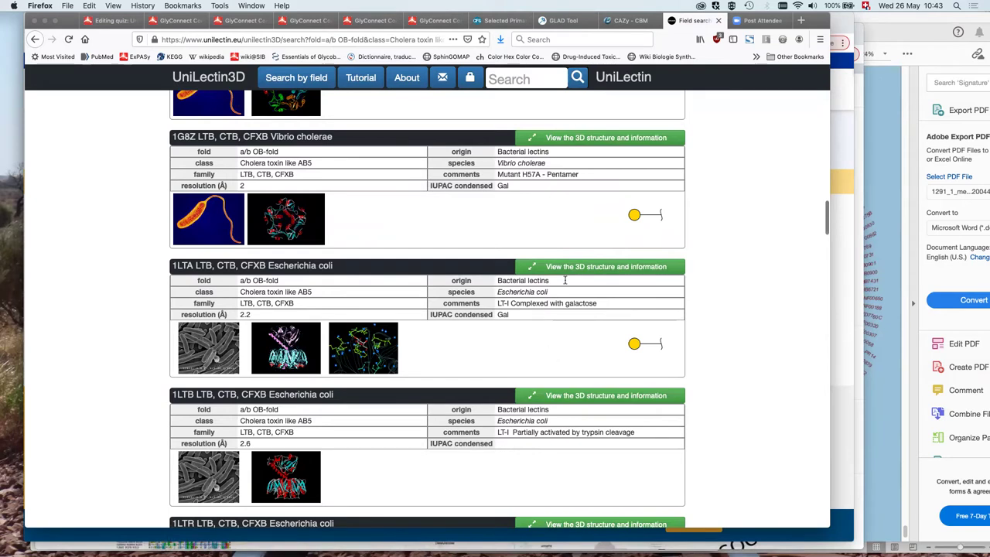
Step: Open the 3D structure and information page of entry 1G8Z and rotate the protein model to inspect its galactose ligands
left_click(616, 139)
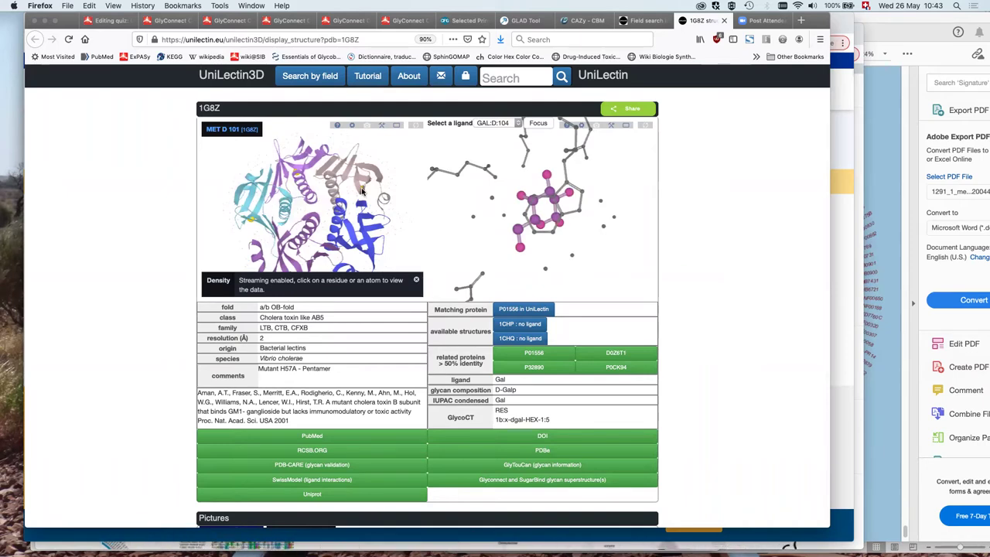
left_click_drag(329, 200, 276, 232)
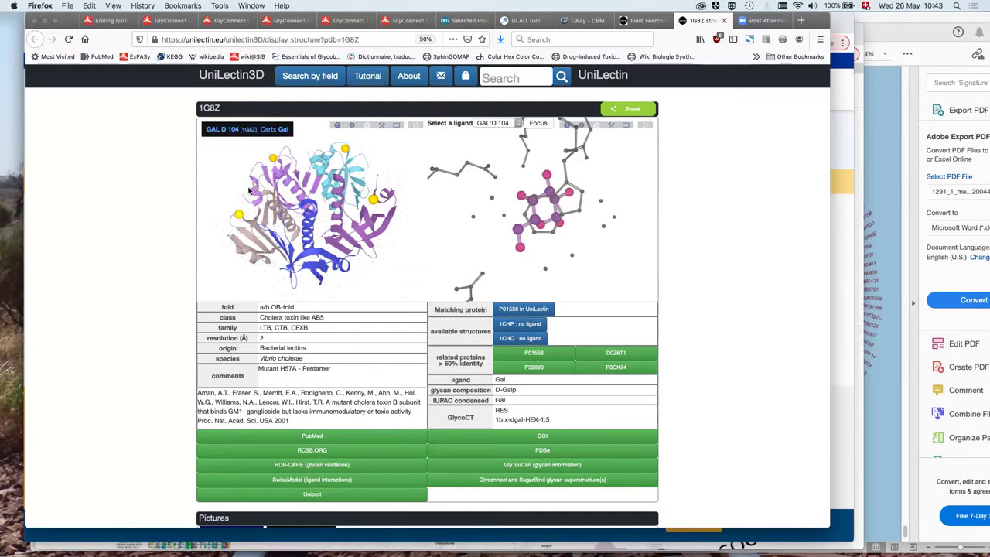
mouse_move(345, 150)
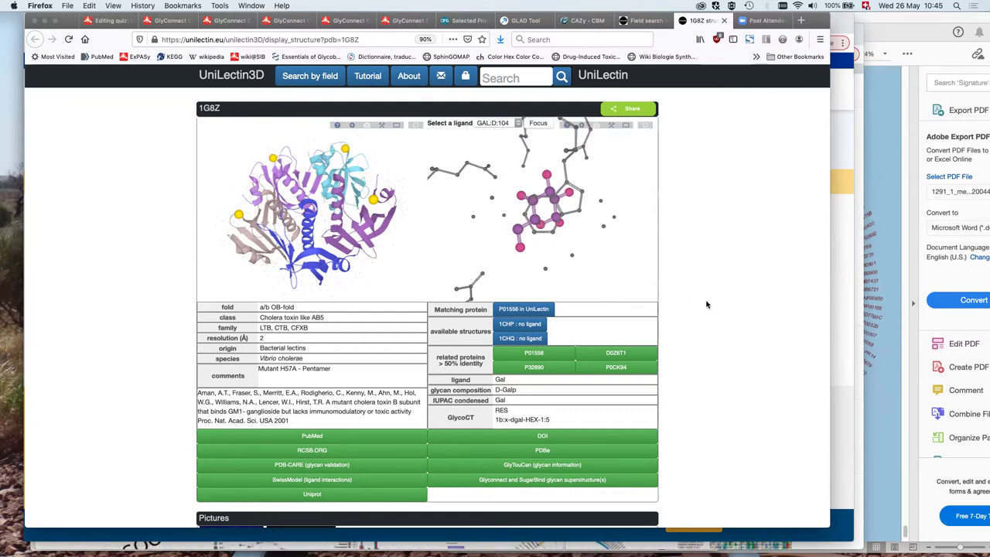
Step: Review the 1G8Z entry's classification, ligand and reference details, its external database links and its pictures
scroll(706, 304, "up", 1)
scroll(706, 304, "down", 2)
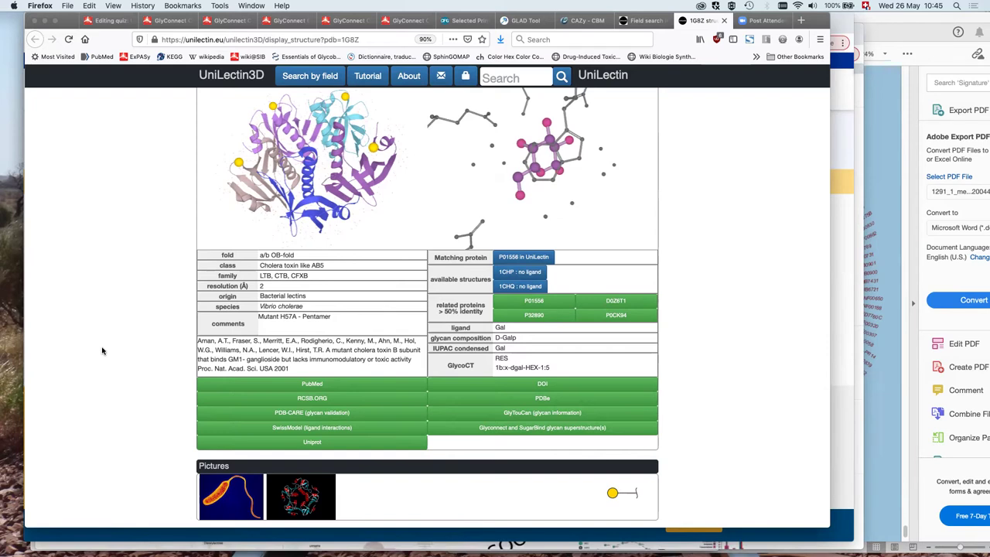
scroll(102, 351, "down", 2)
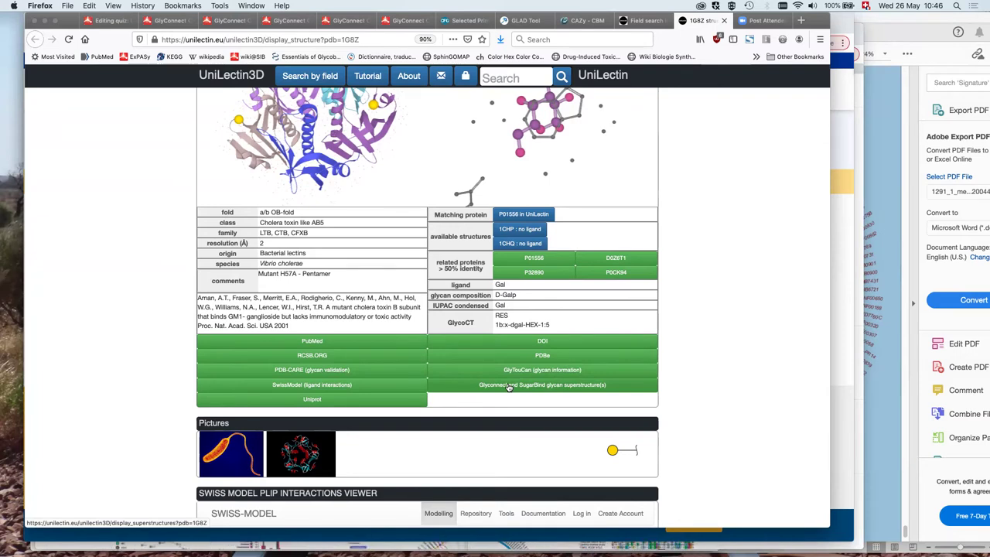
scroll(694, 350, "down", 2)
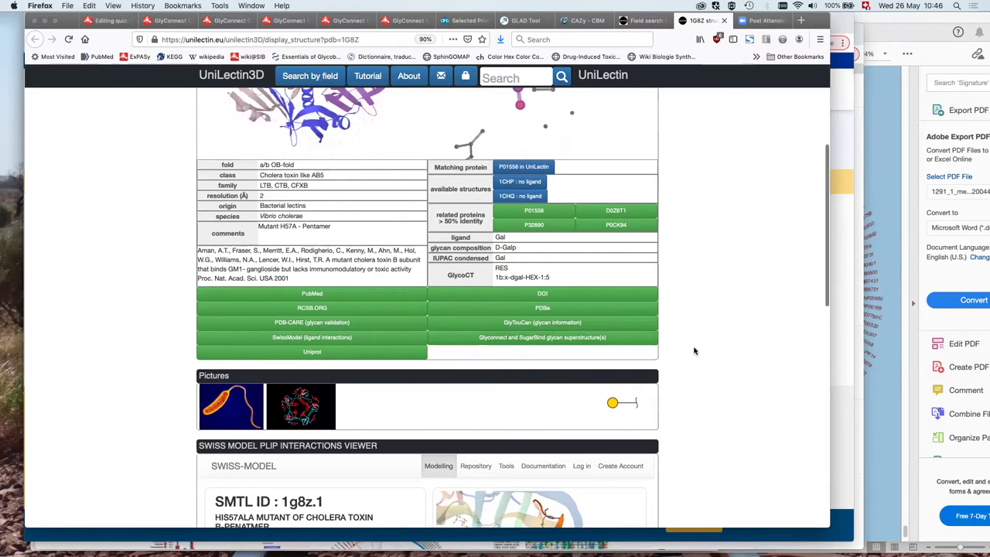
scroll(694, 350, "down", 4)
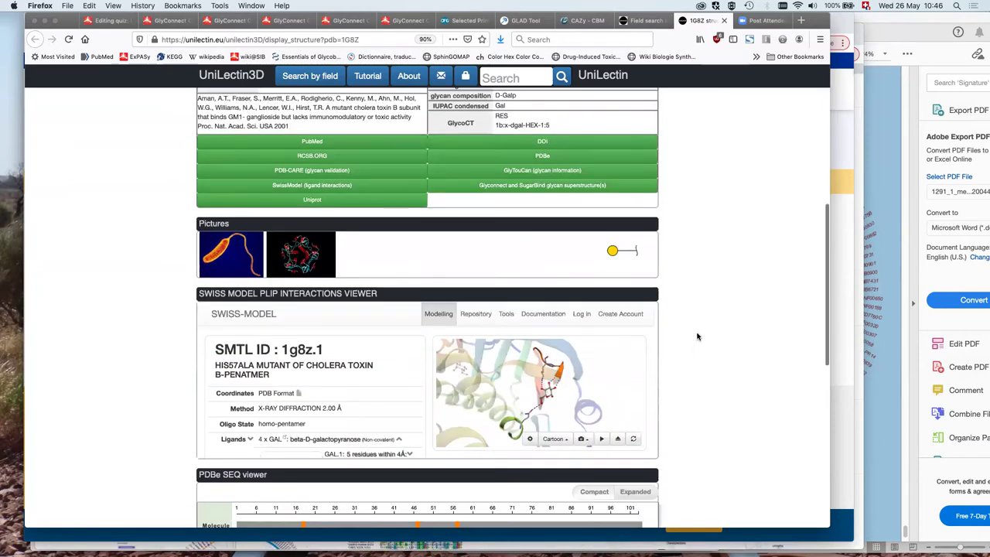
scroll(331, 198, "down", 3)
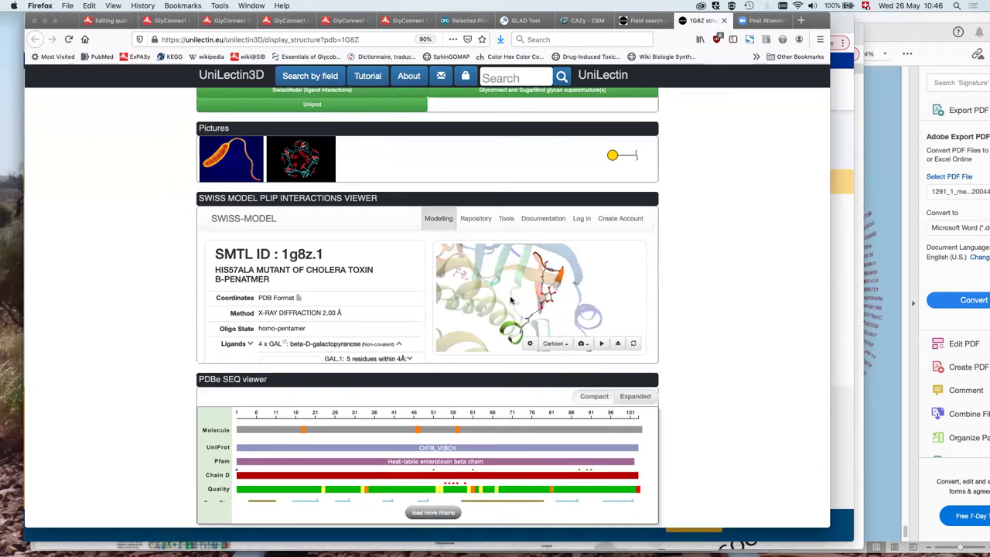
Step: Rotate the binding site model in the SWISS MODEL PLIP interactions viewer, collapse the ligand residue details and read the structure's information
left_click_drag(518, 302, 441, 304)
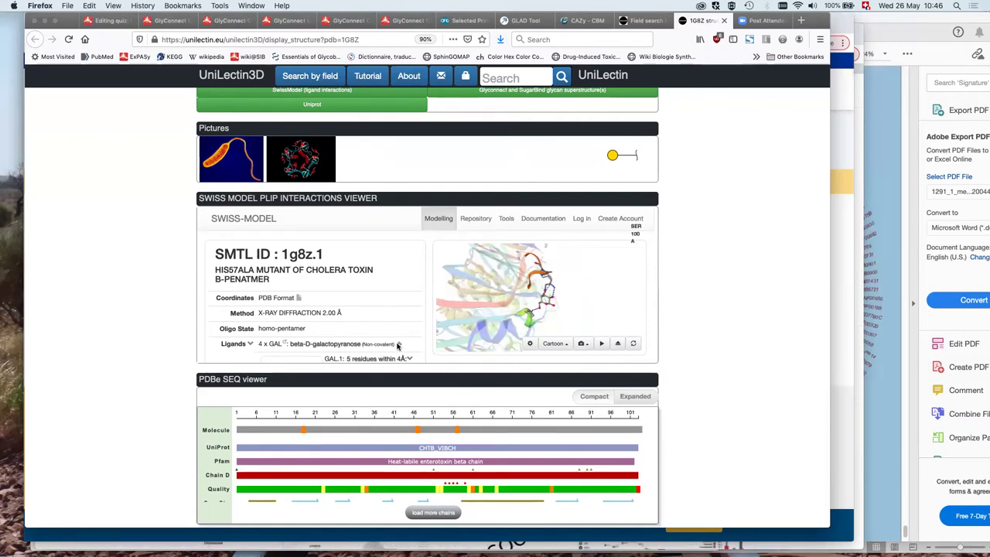
left_click(250, 345)
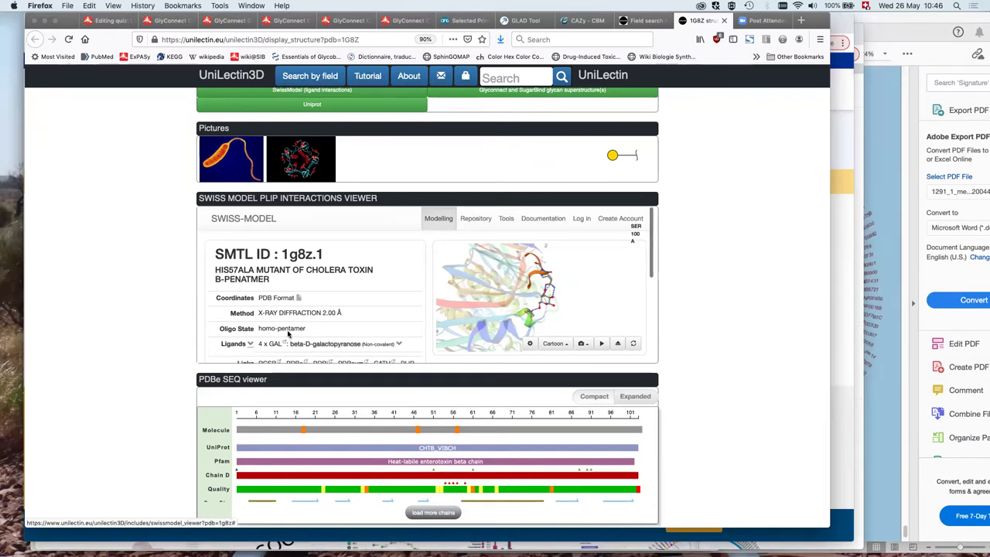
scroll(270, 345, "down", 3)
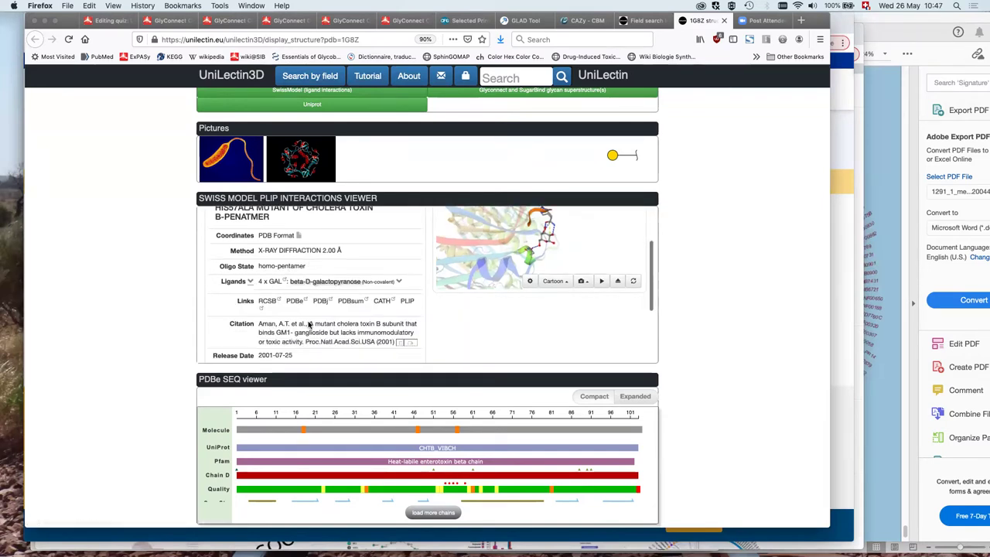
scroll(309, 325, "down", 3)
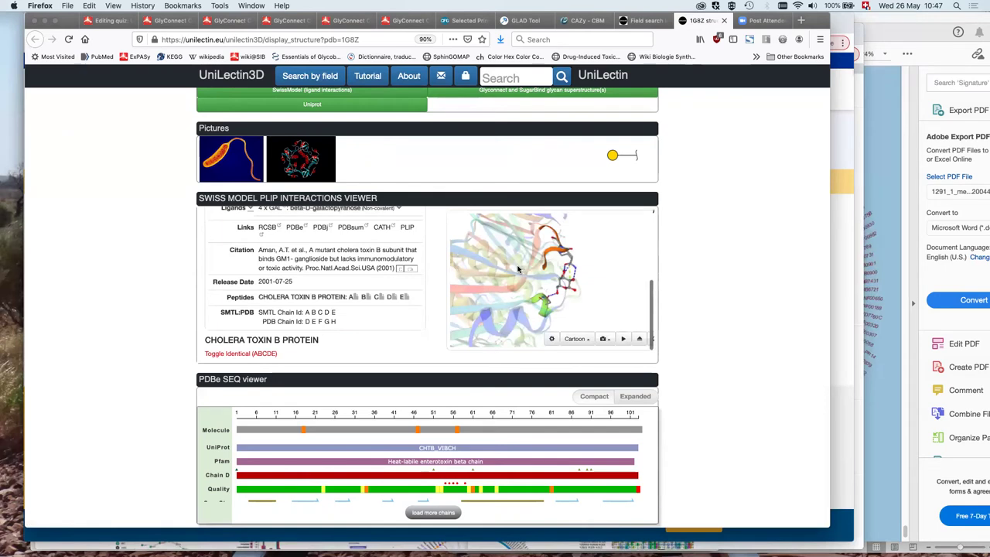
left_click_drag(508, 270, 550, 279)
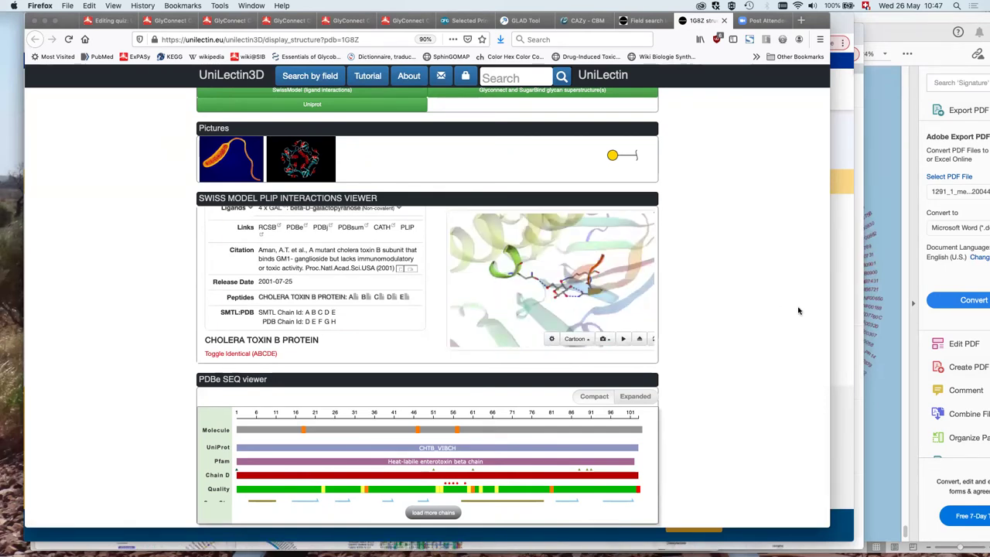
Step: Examine the PDBe sequence and topology viewers of 1G8Z, and return to the start of the entry
scroll(799, 310, "down", 3)
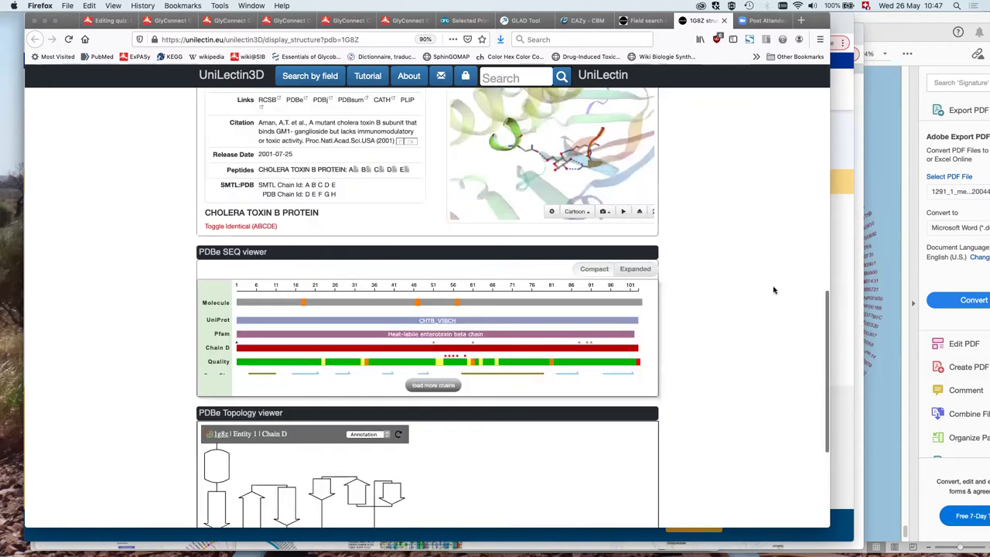
scroll(766, 285, "down", 3)
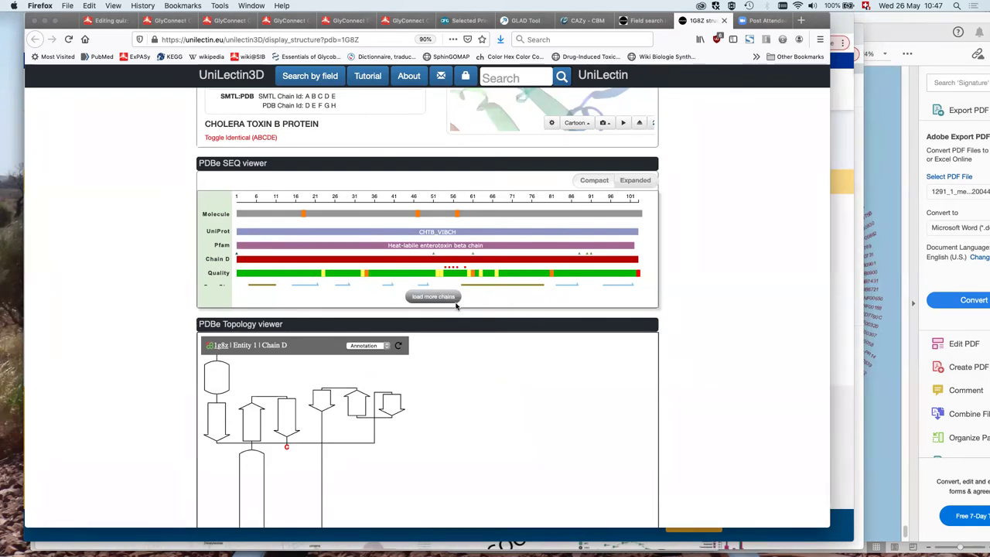
scroll(456, 306, "down", 3)
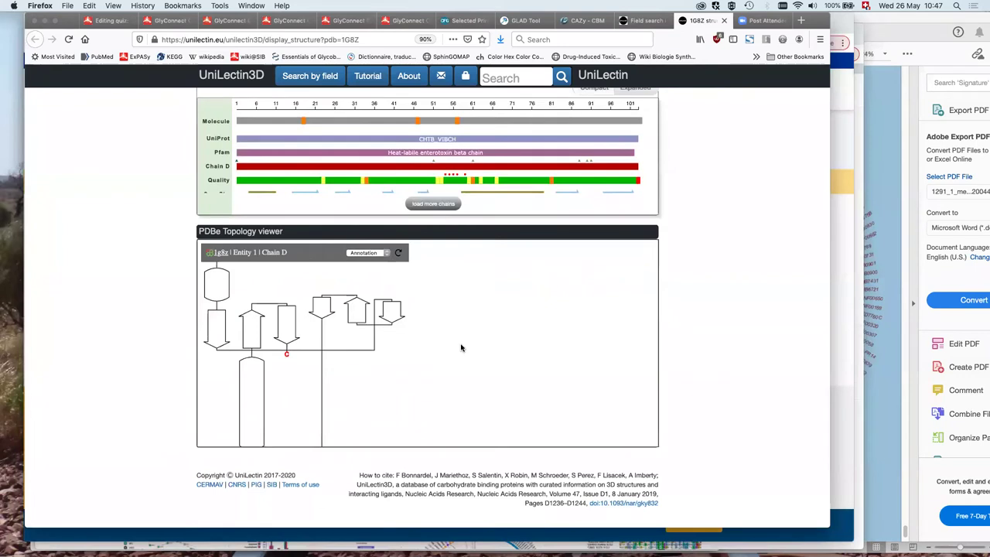
scroll(461, 348, "down", 1)
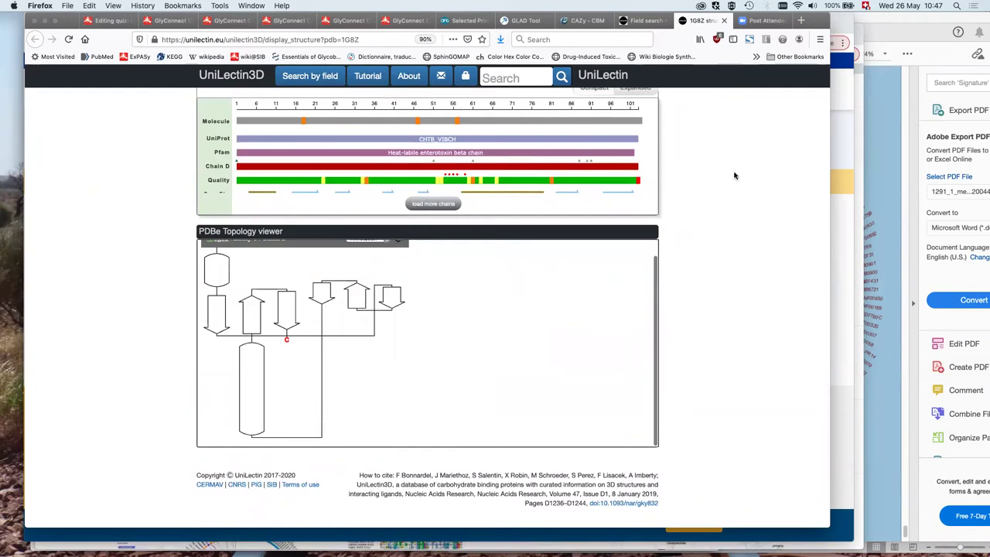
scroll(746, 164, "up", 10)
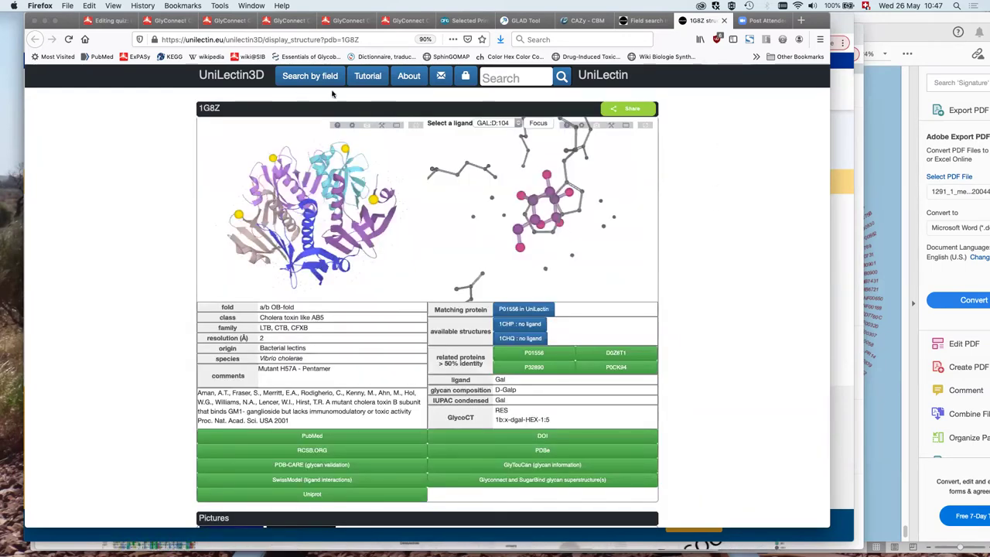
Step: Open the glycan search from the UniLectin3D home page and list the glycans containing D-GlcpNAc
left_click(245, 71)
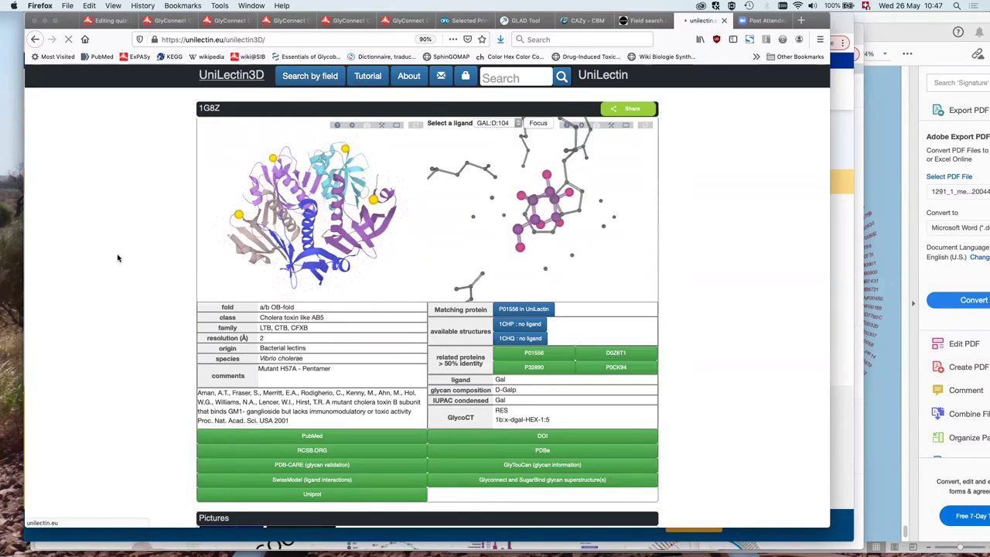
scroll(482, 236, "down", 2)
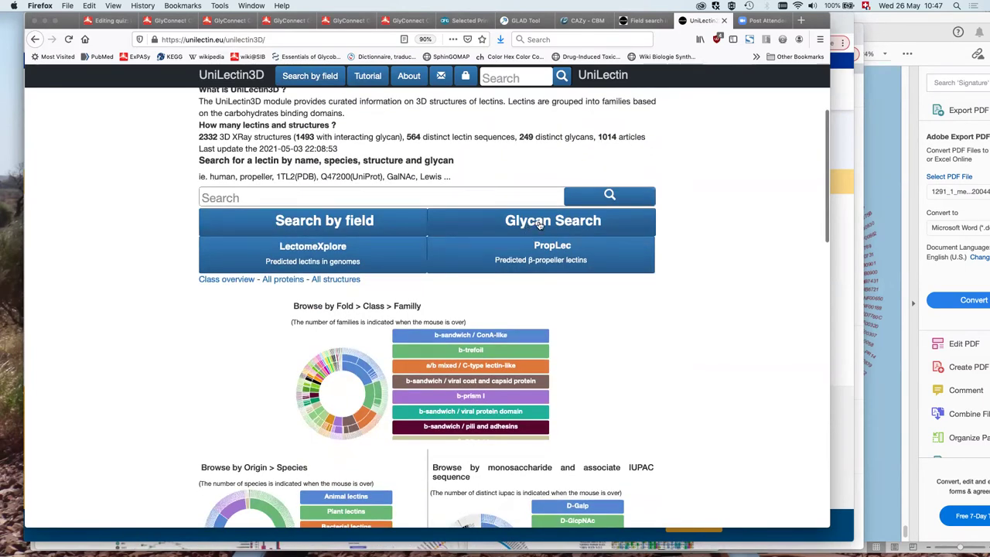
left_click(539, 223)
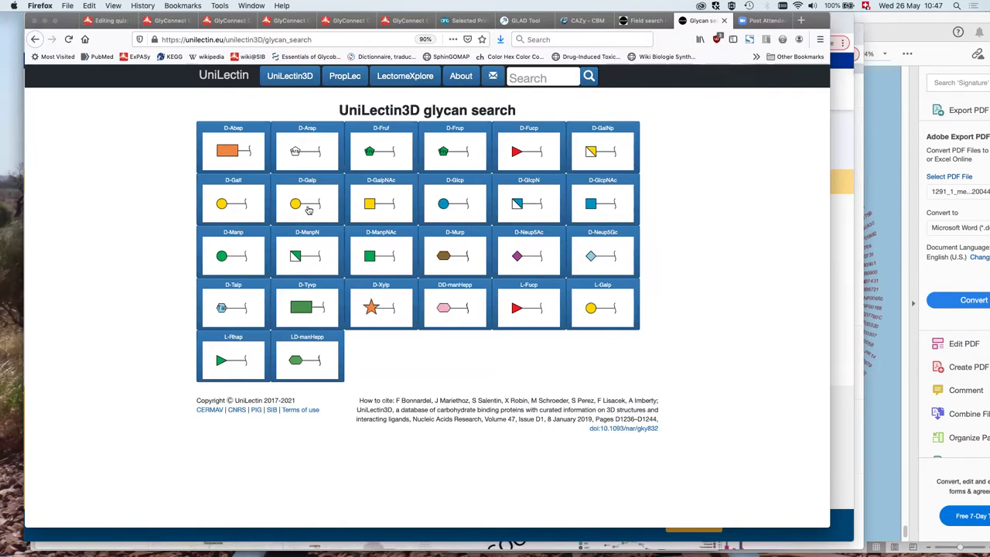
left_click(608, 204)
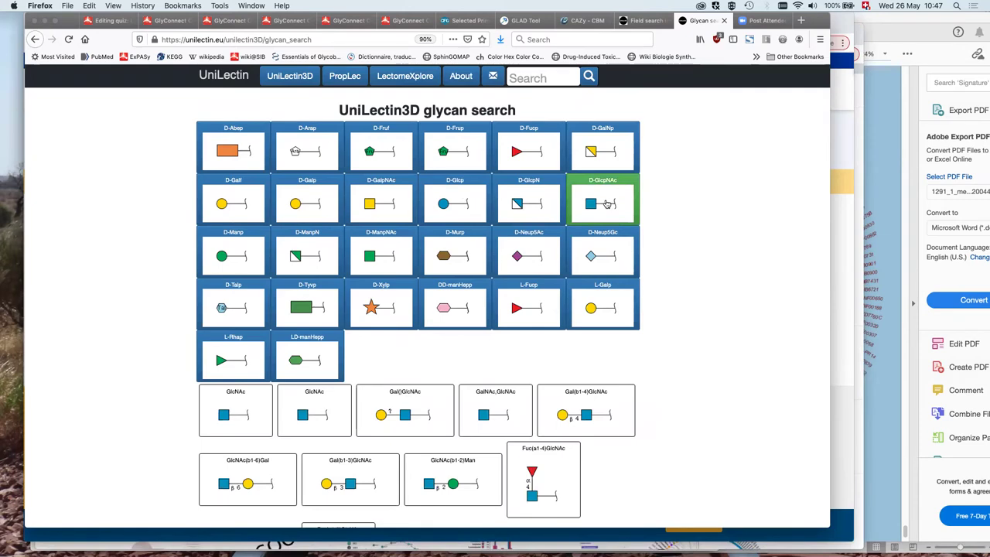
Step: Find the Fuc(a1-2)Gal(b1-4)GlcNAc glycan among the D-GlcpNAc glycans and open the lectin structures that bind it
scroll(735, 339, "down", 1)
scroll(727, 337, "down", 2)
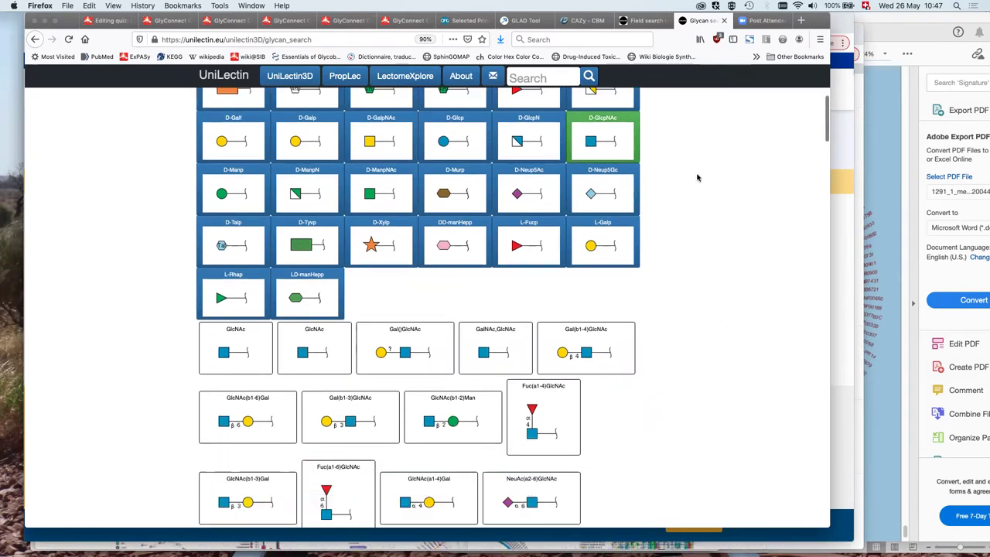
scroll(670, 309, "down", 3)
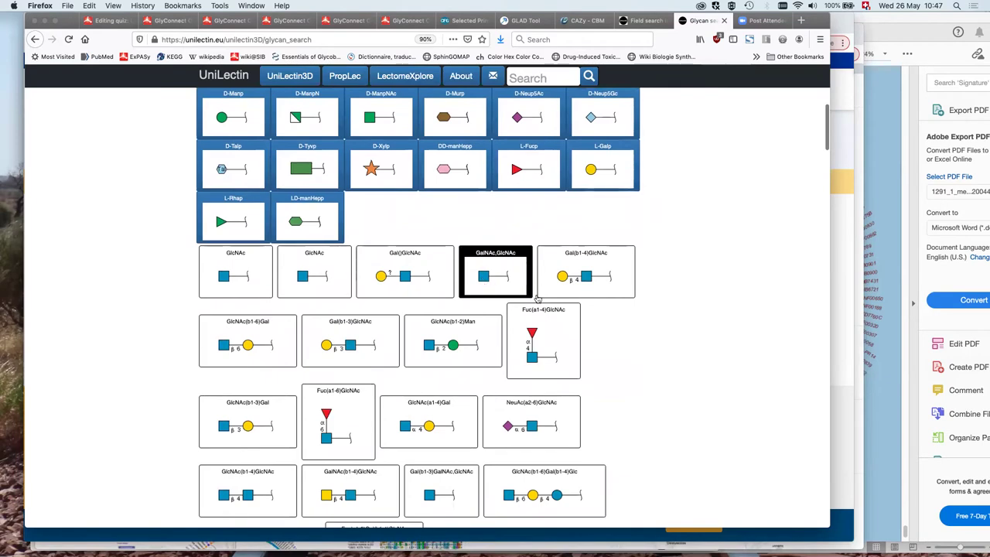
scroll(670, 376, "down", 1)
scroll(670, 376, "down", 4)
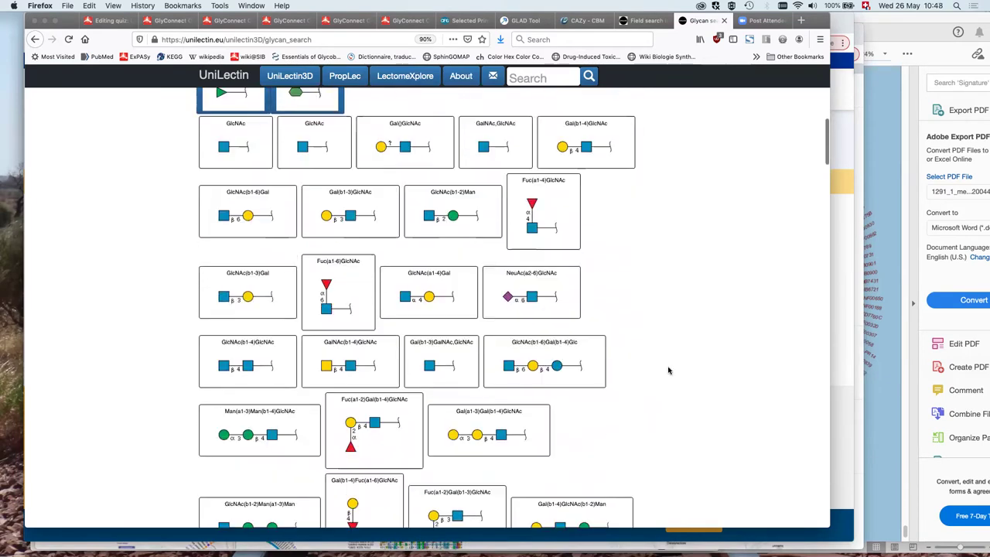
scroll(370, 365, "down", 3)
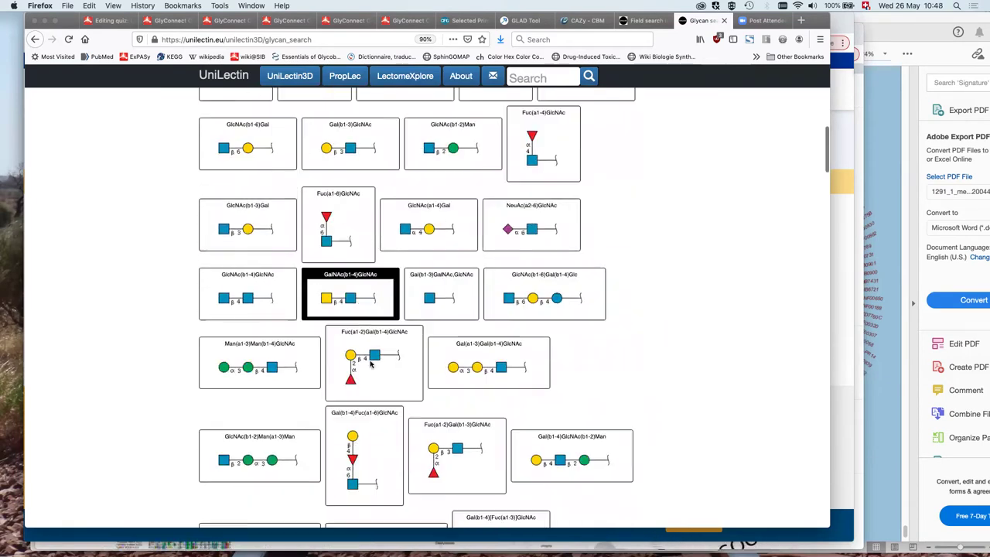
left_click(370, 364)
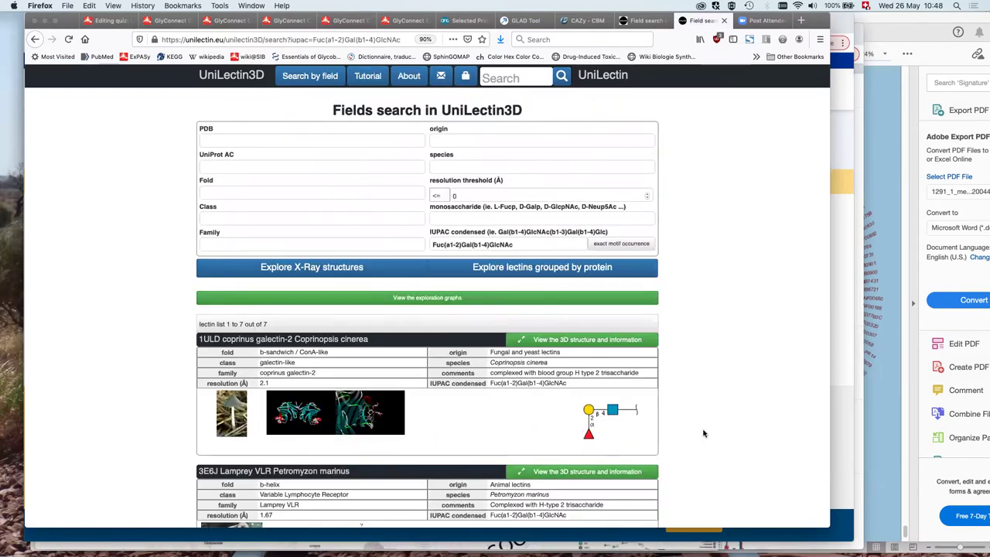
Step: Examine the lectin entries listed for Fuc(a1-2)Gal(b1-4)GlcNAc, comparing their folds, origins and species, and return to the search fields
scroll(703, 433, "down", 1)
scroll(703, 433, "down", 3)
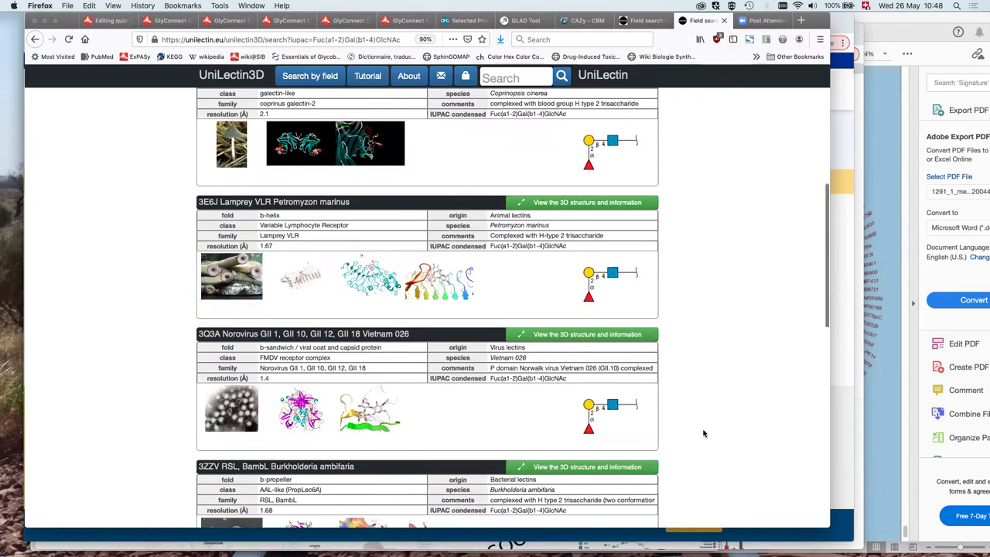
scroll(704, 433, "down", 4)
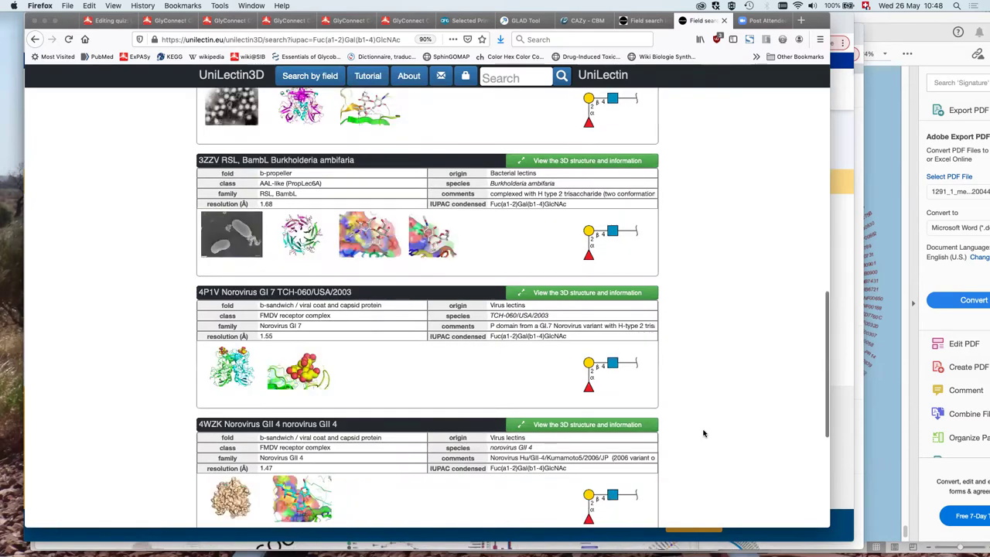
scroll(703, 421, "down", 2)
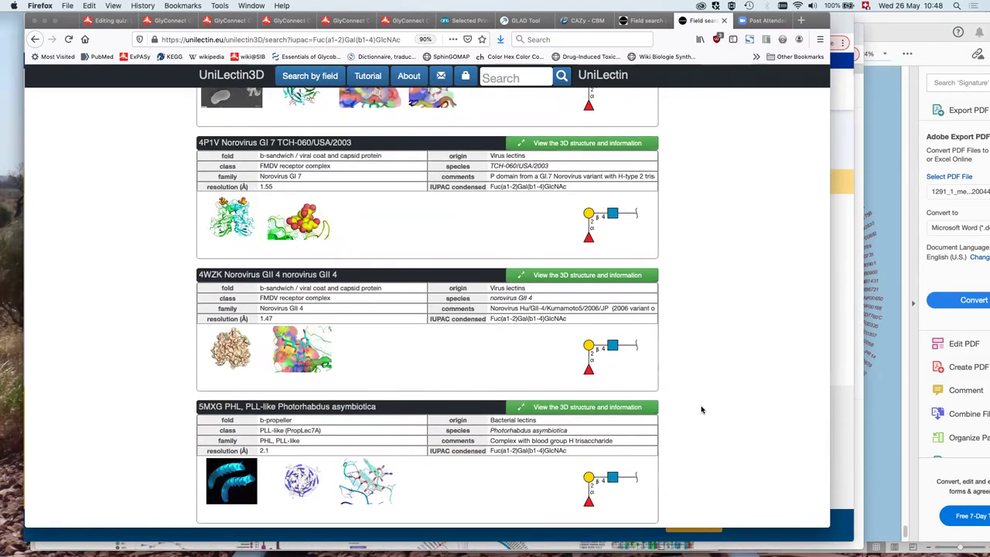
scroll(702, 410, "up", 1)
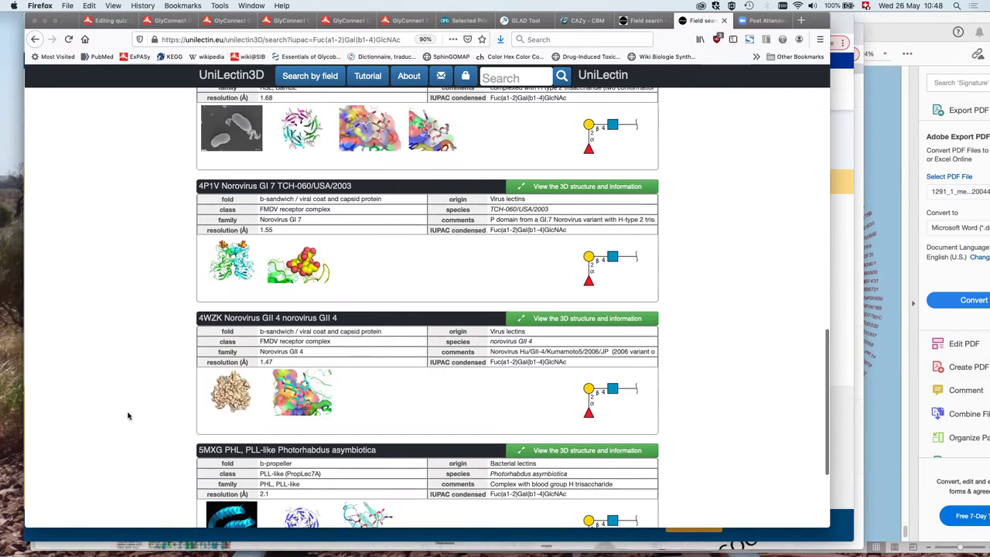
scroll(129, 416, "down", 4)
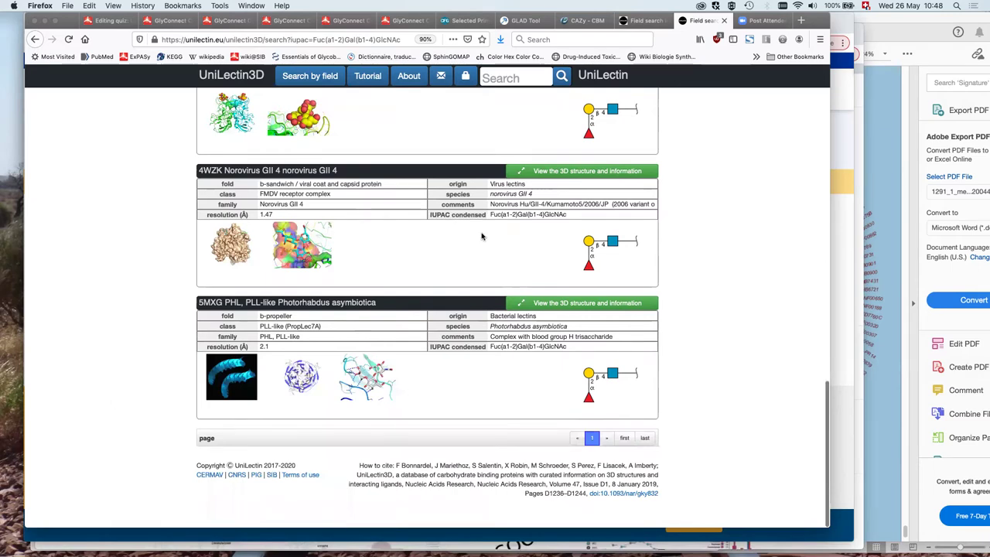
scroll(565, 250, "up", 10)
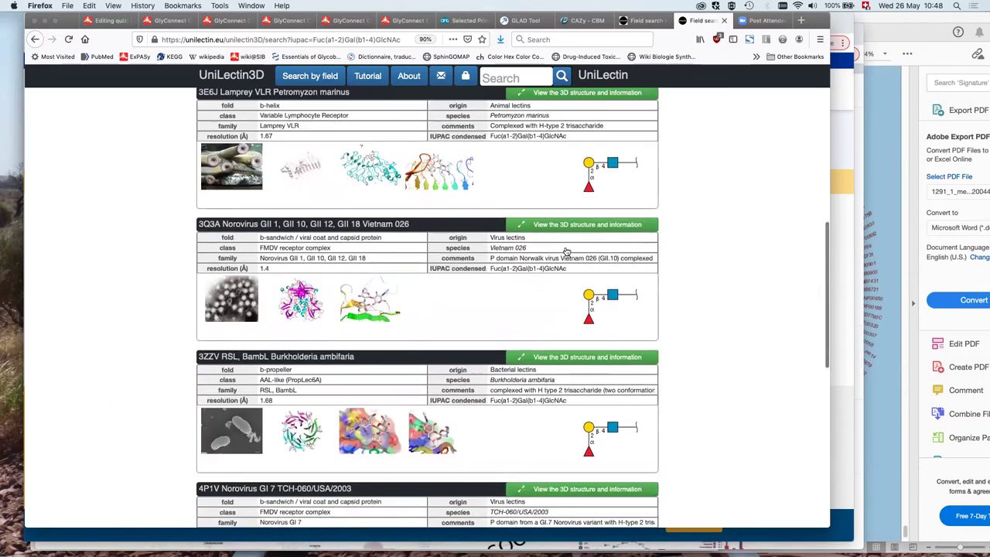
scroll(566, 250, "up", 4)
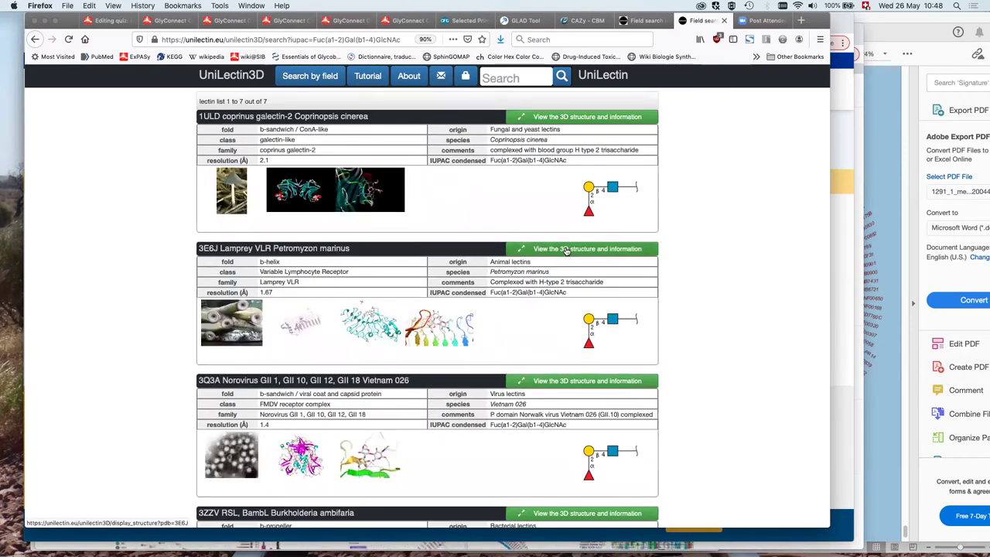
scroll(606, 244, "up", 1)
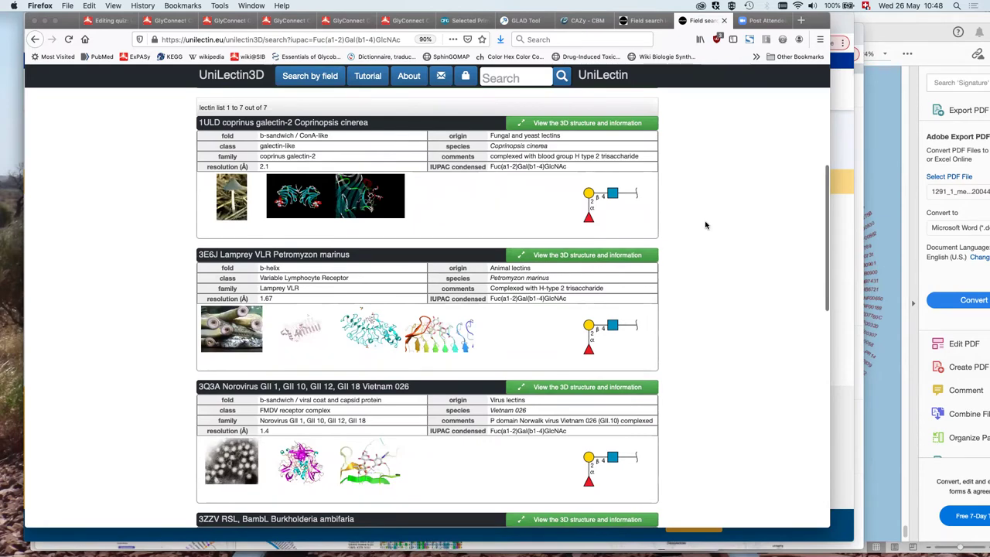
scroll(224, 116, "up", 2)
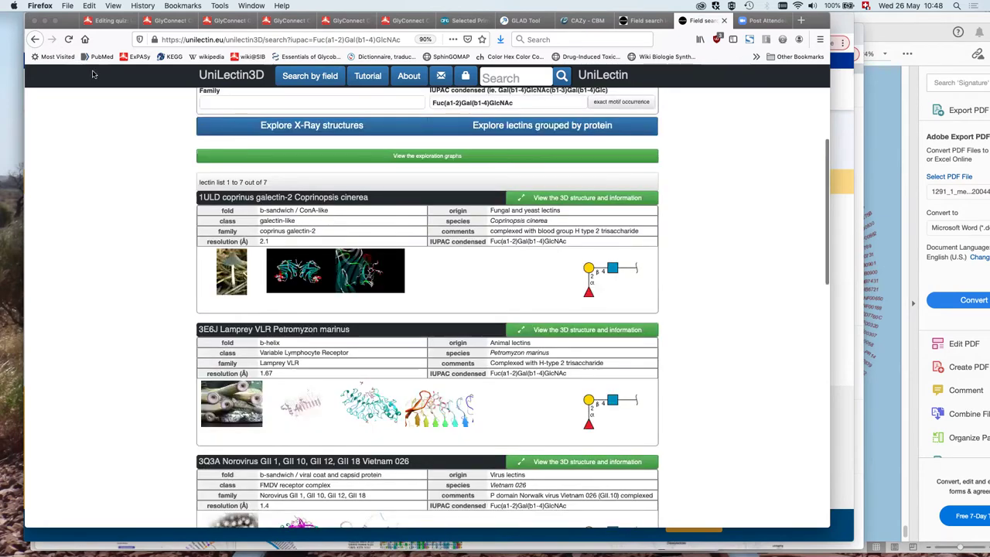
scroll(619, 85, "up", 4)
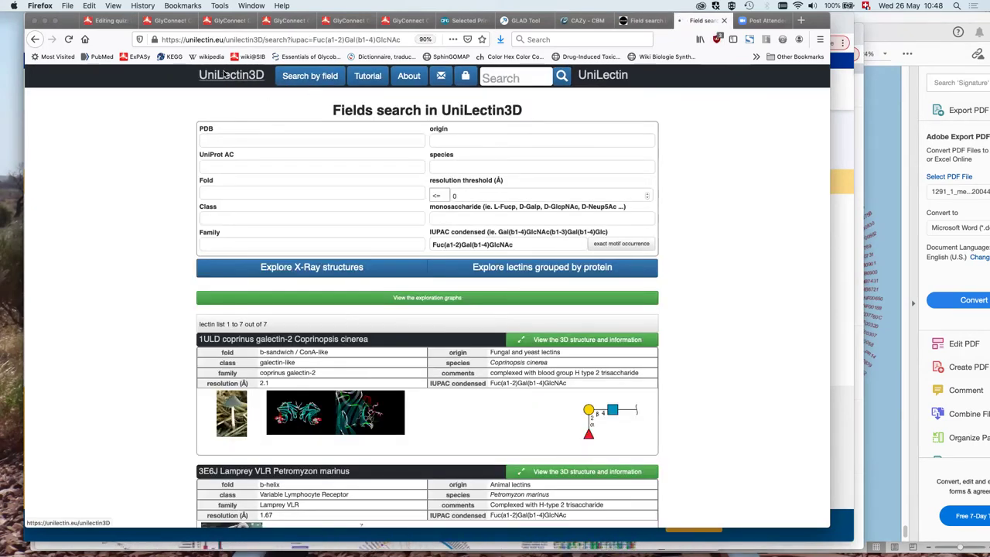
Step: View the blank UniLectin3D field search form and its available criteria, and return to the home page
left_click(224, 74)
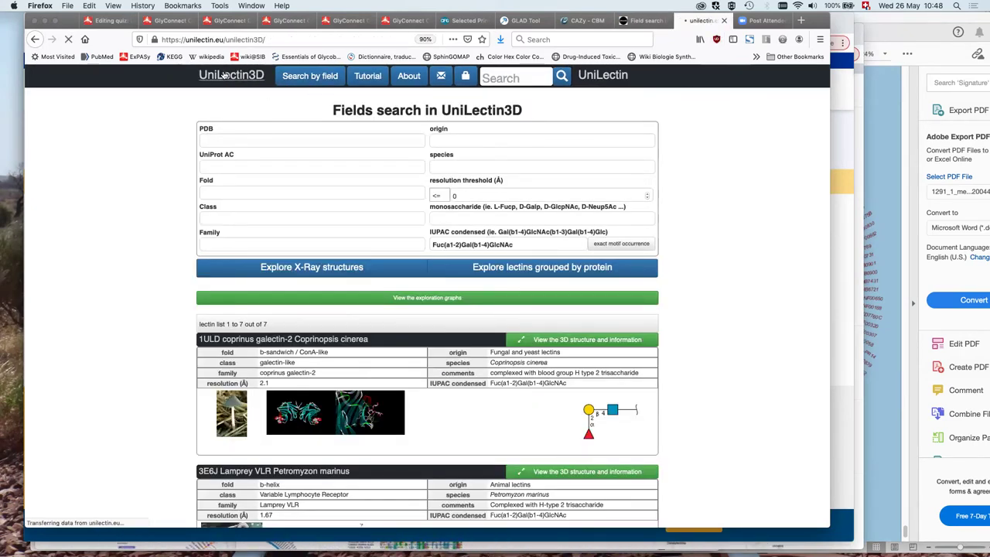
left_click(316, 75)
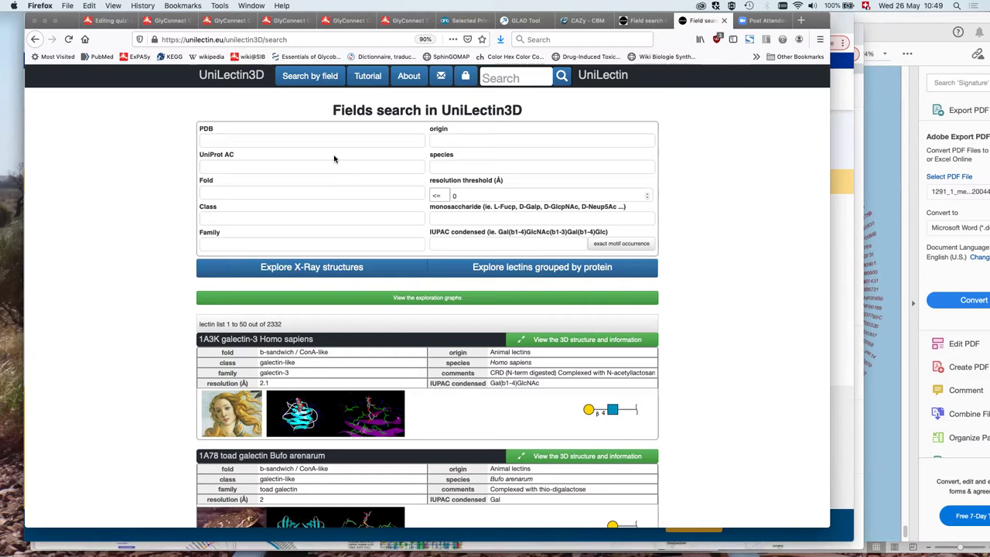
left_click(240, 83)
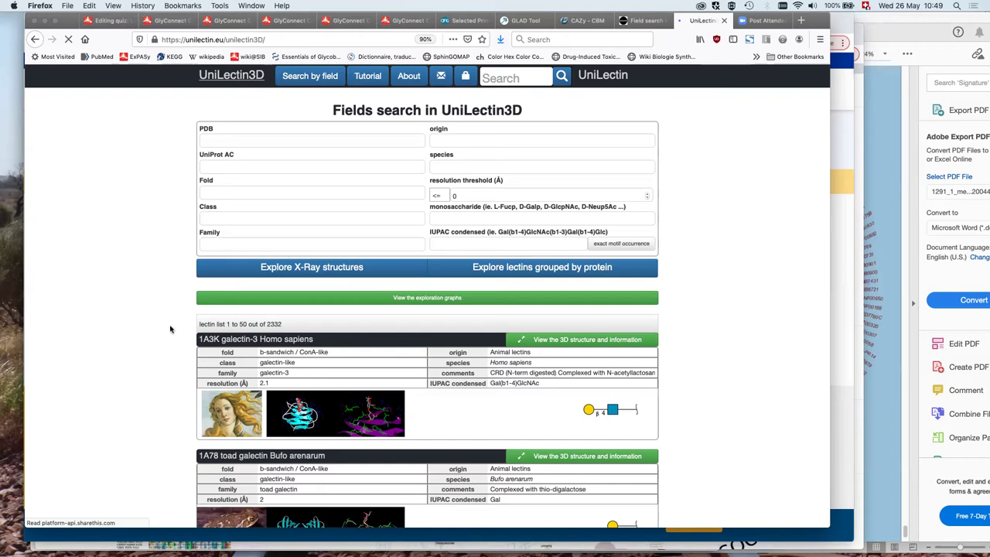
Step: Explore the home page's browsing charts and open the Animal lectins group from the Origin > Species chart
scroll(326, 335, "down", 5)
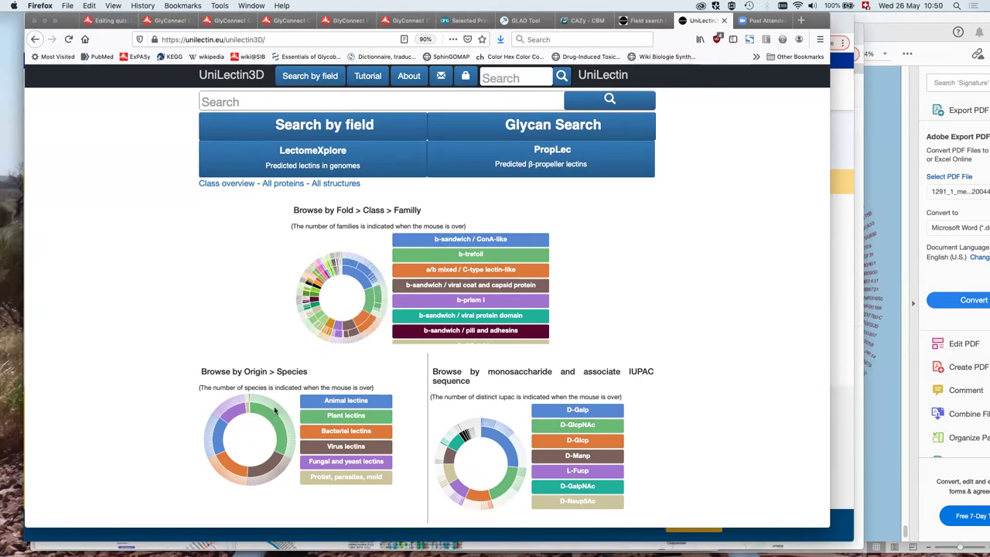
scroll(272, 407, "down", 3)
scroll(273, 407, "down", 1)
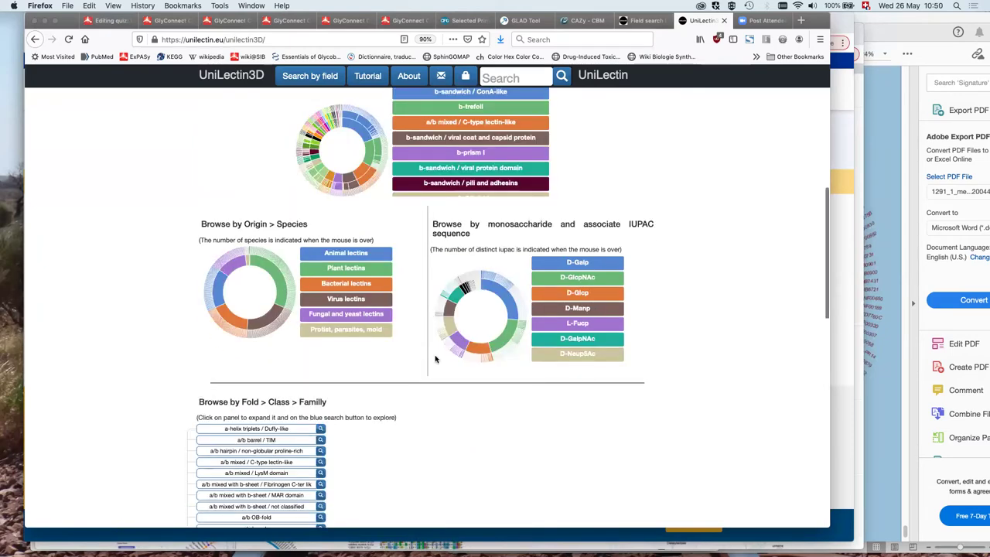
scroll(436, 358, "down", 3)
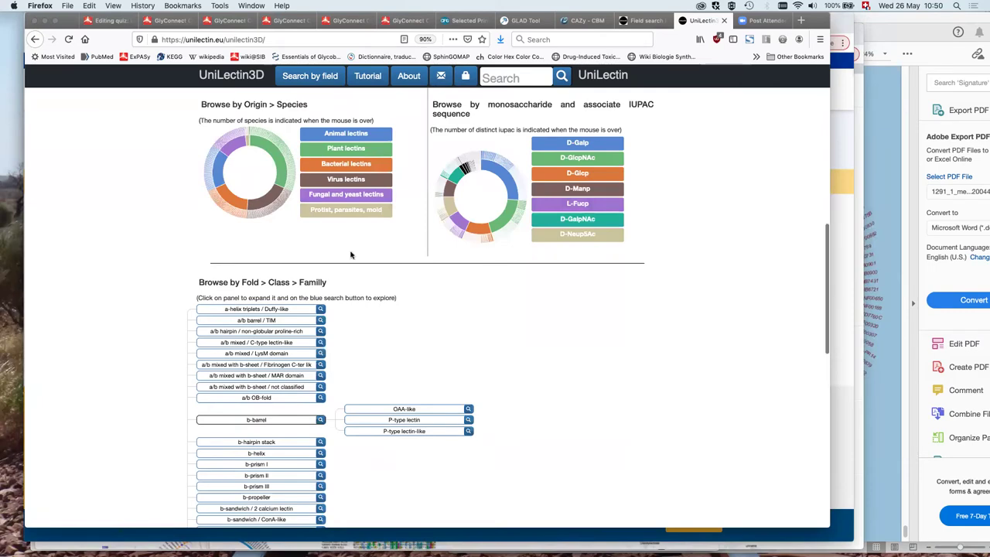
scroll(350, 254, "up", 4)
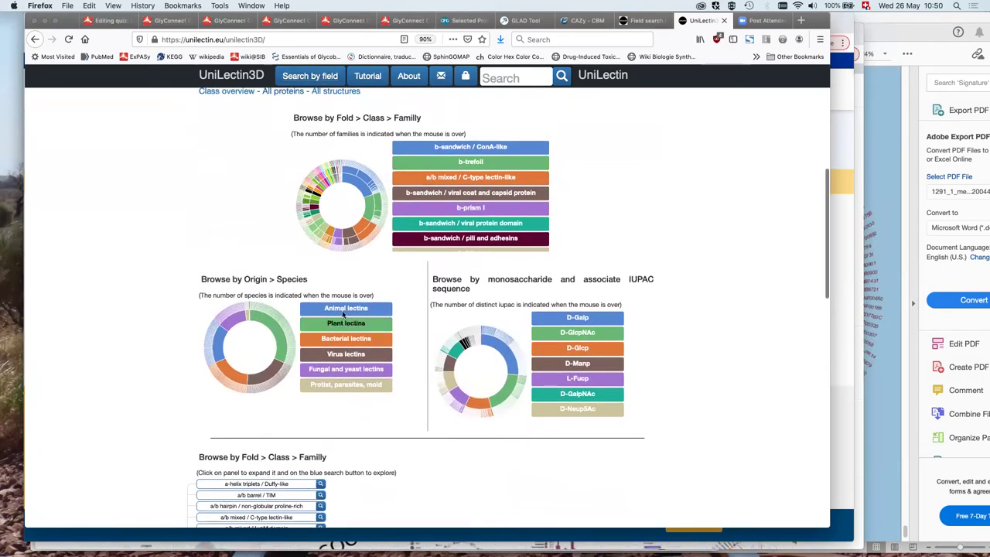
mouse_move(260, 319)
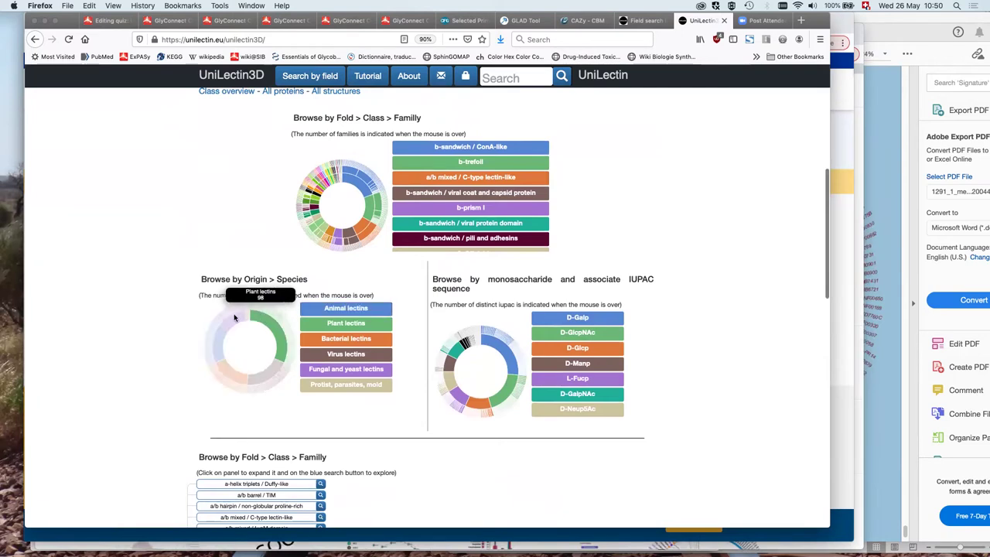
mouse_move(229, 312)
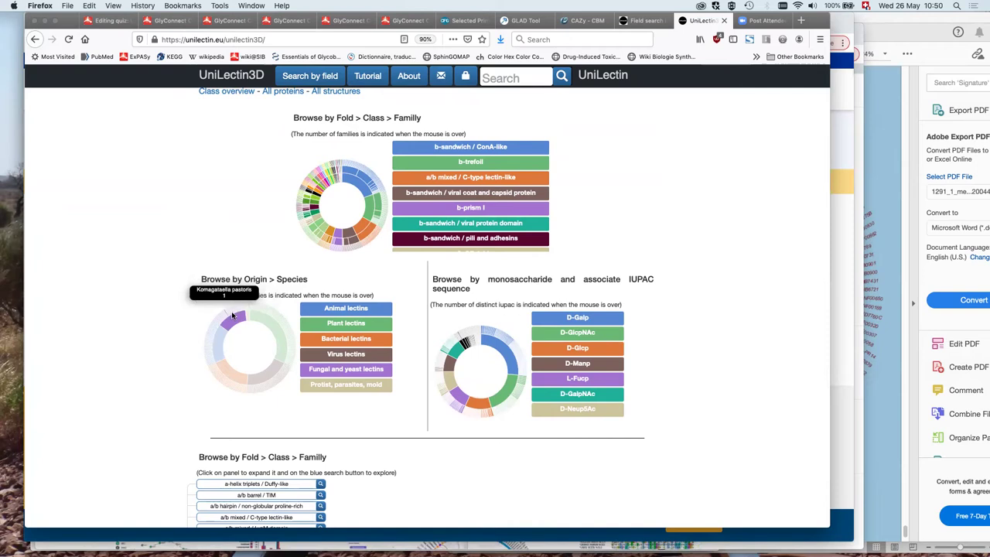
mouse_move(217, 334)
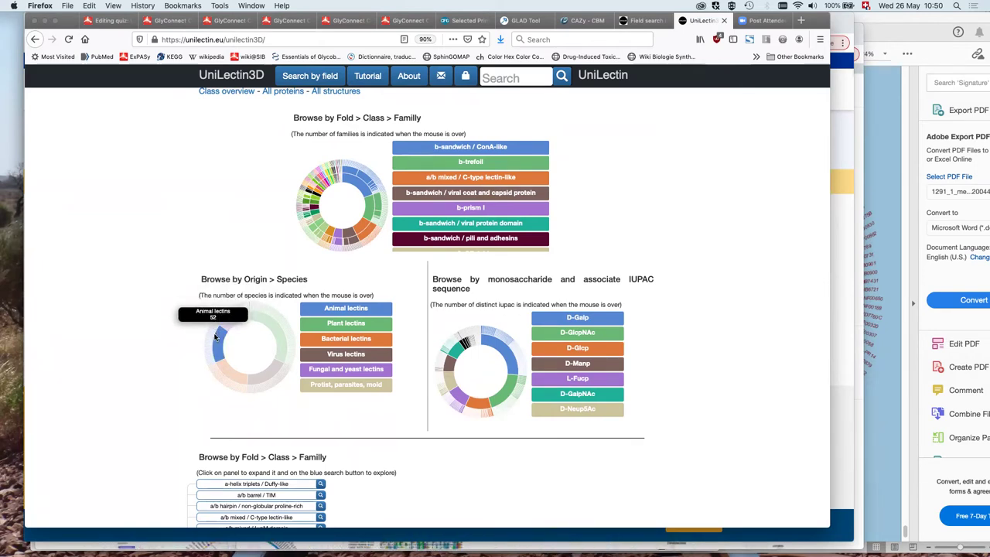
left_click(217, 335)
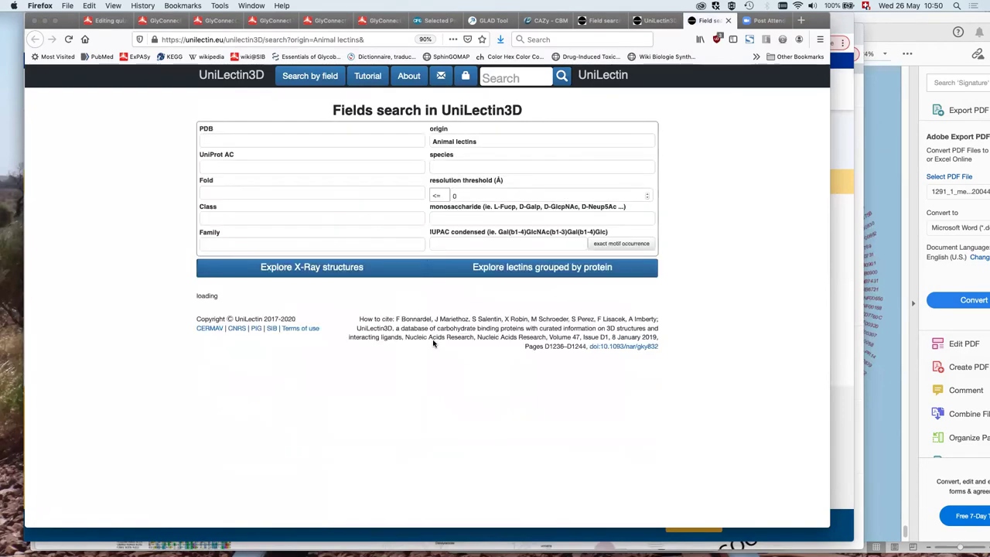
Step: Look through the animal lectin entries, checking their species, families and bound glycans
scroll(433, 321, "down", 1)
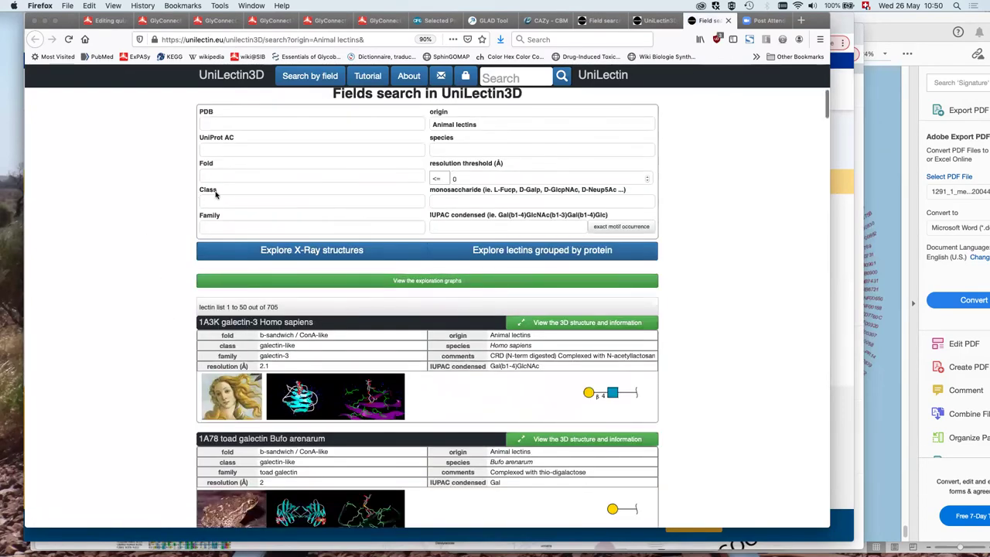
scroll(216, 194, "down", 5)
scroll(136, 371, "down", 1)
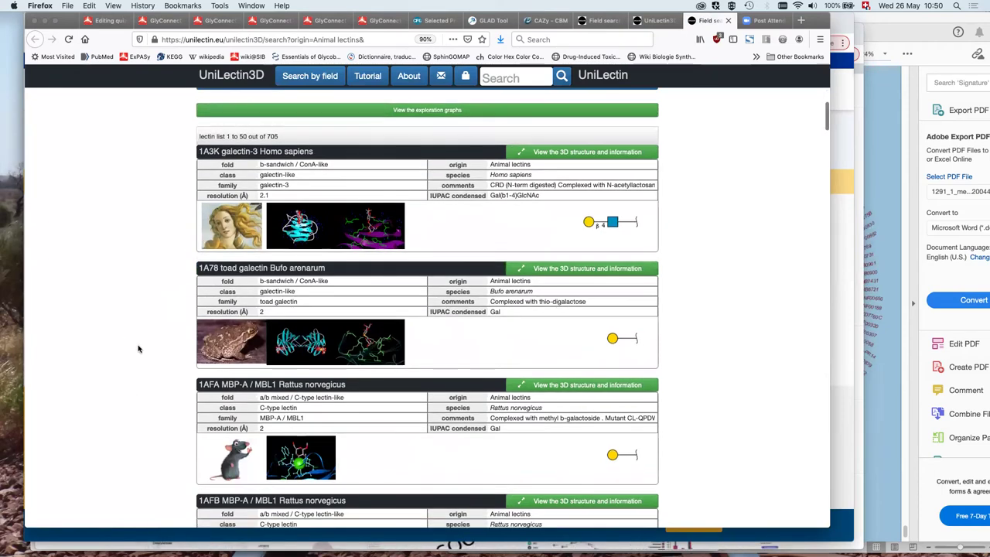
scroll(101, 359, "down", 3)
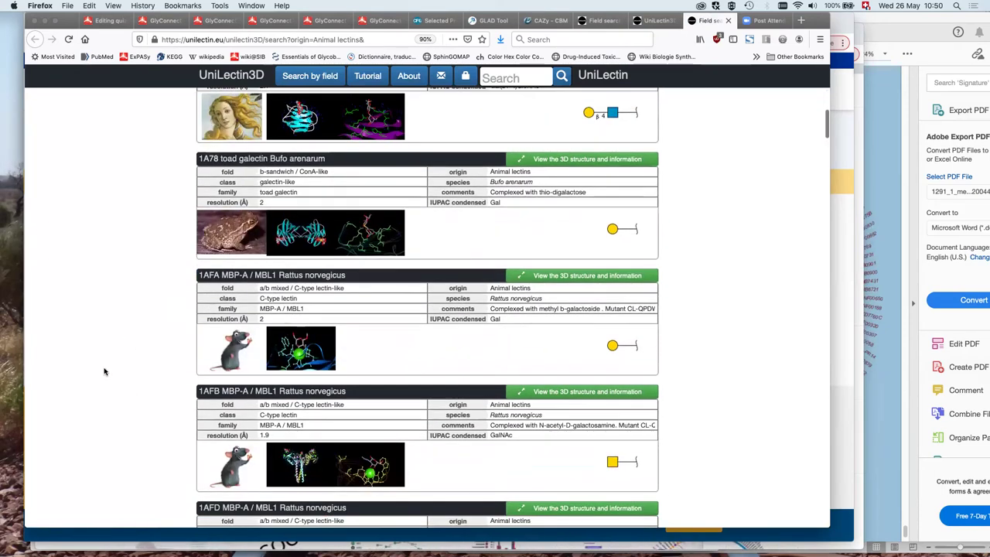
scroll(105, 371, "down", 1)
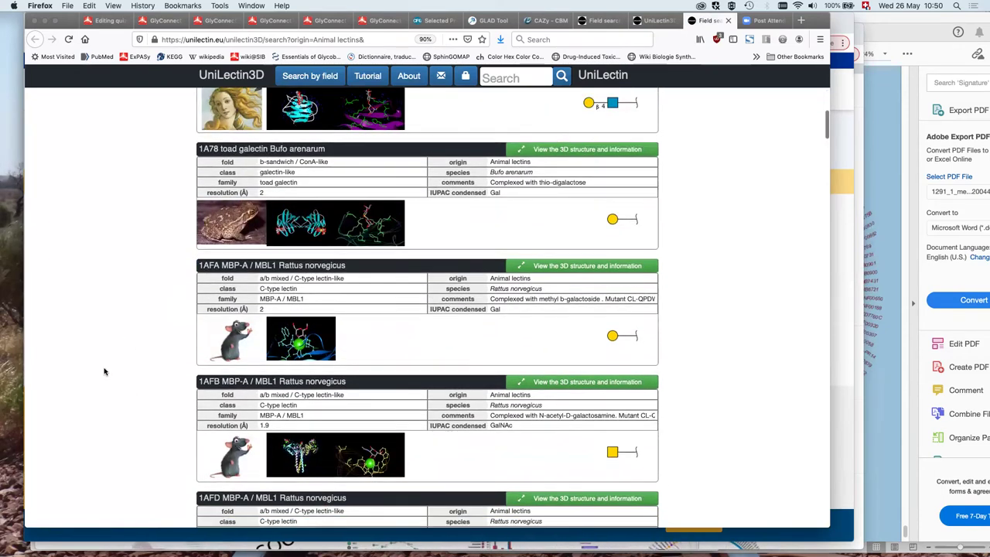
scroll(104, 371, "down", 5)
scroll(104, 371, "down", 6)
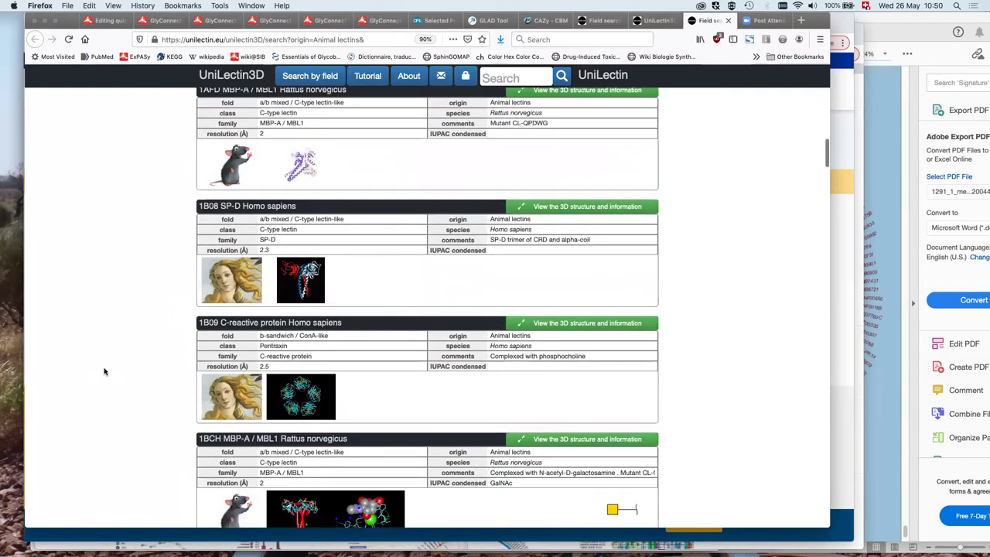
Step: Browse further down the animal lectin entries, comparing folds, classes and species, and return to the UniLectin3D home page
scroll(104, 371, "down", 15)
scroll(102, 314, "up", 1)
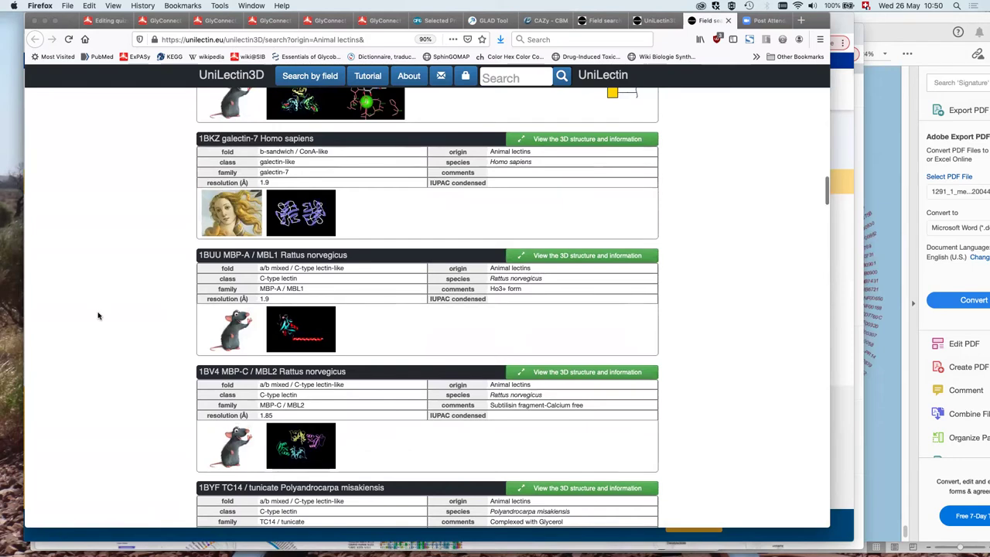
scroll(98, 315, "down", 2)
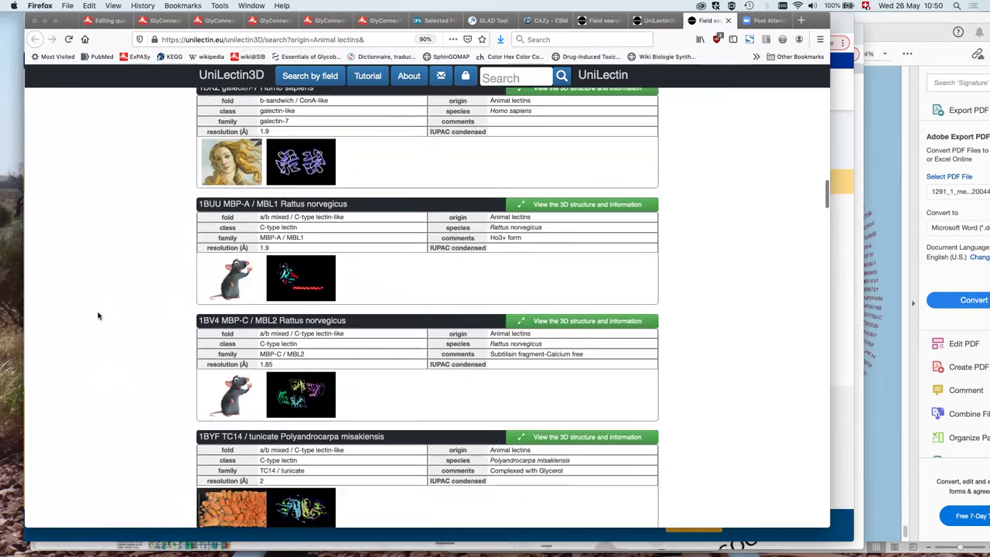
scroll(99, 315, "down", 2)
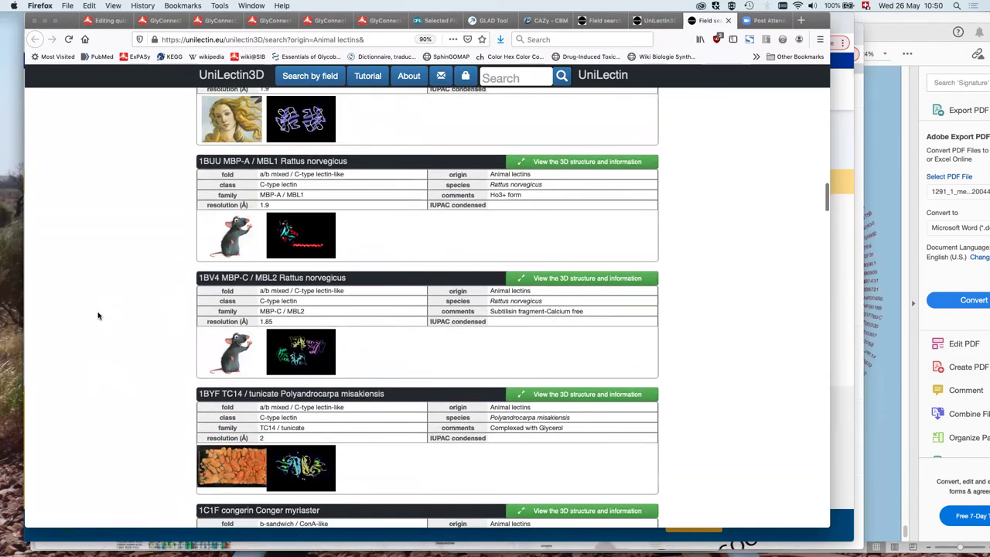
scroll(98, 316, "down", 8)
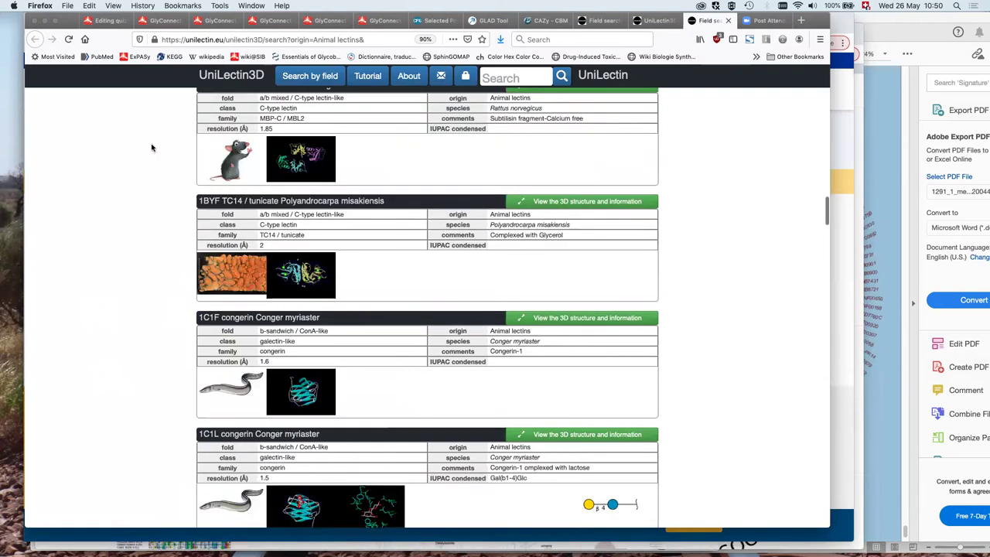
left_click(230, 75)
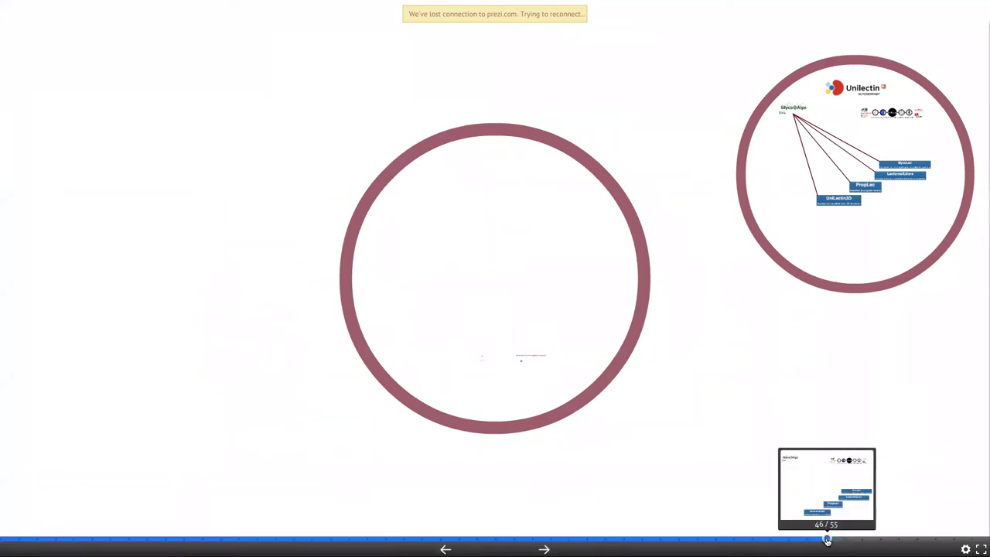
Step: In the Prezi presentation, jump to the Lectin prediction section and advance through its slides on beta-propellers and predicted lectins by fold and origin
left_click(835, 540)
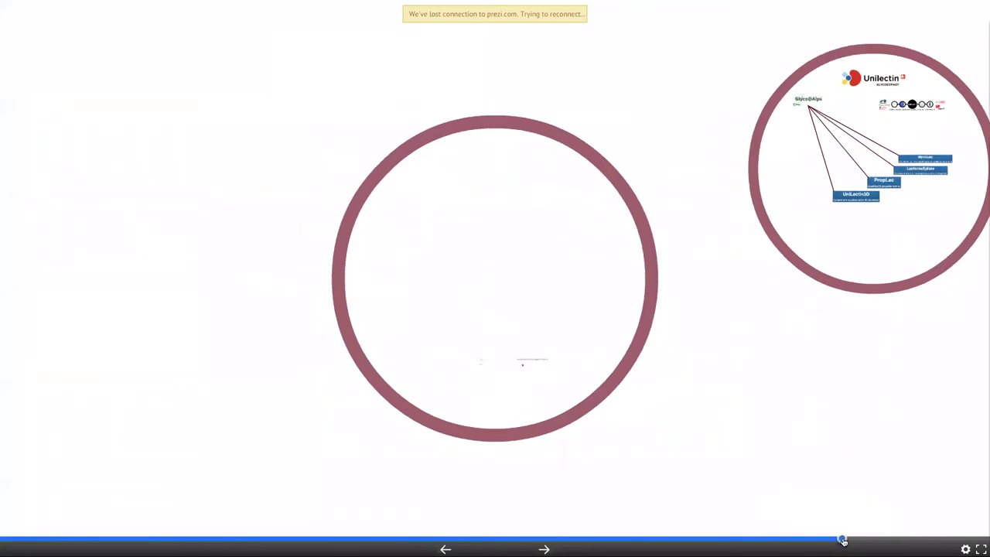
left_click(844, 540)
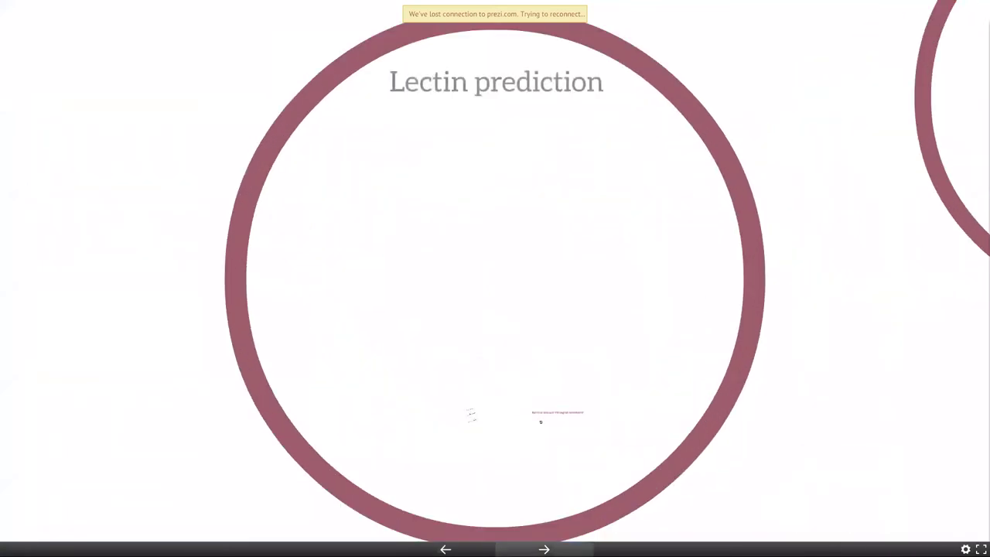
key("Right")
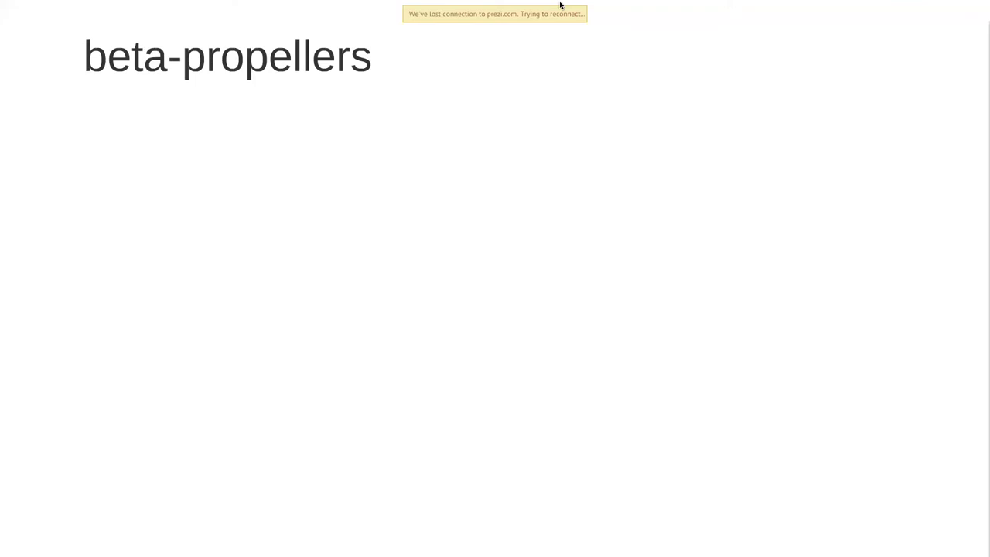
key("Right")
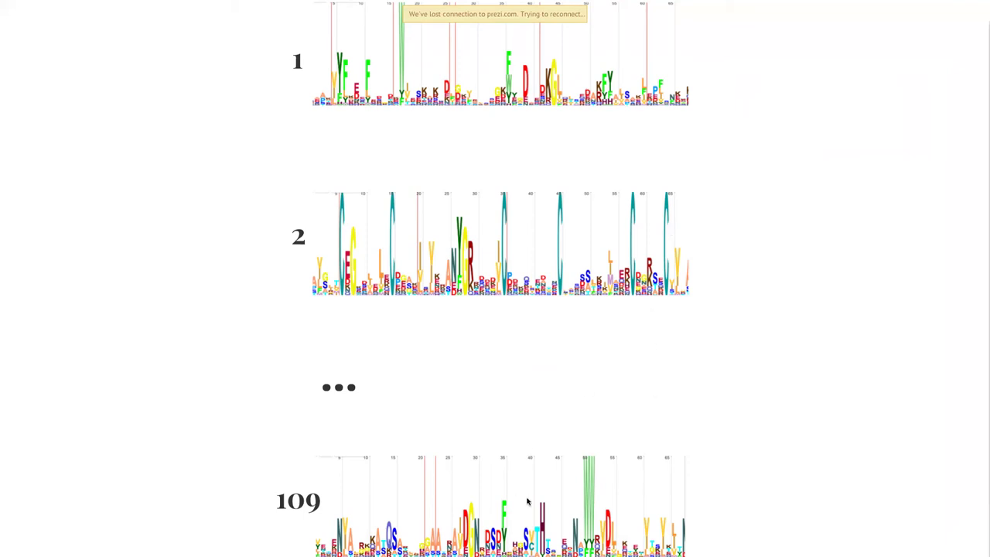
mouse_move(583, 529)
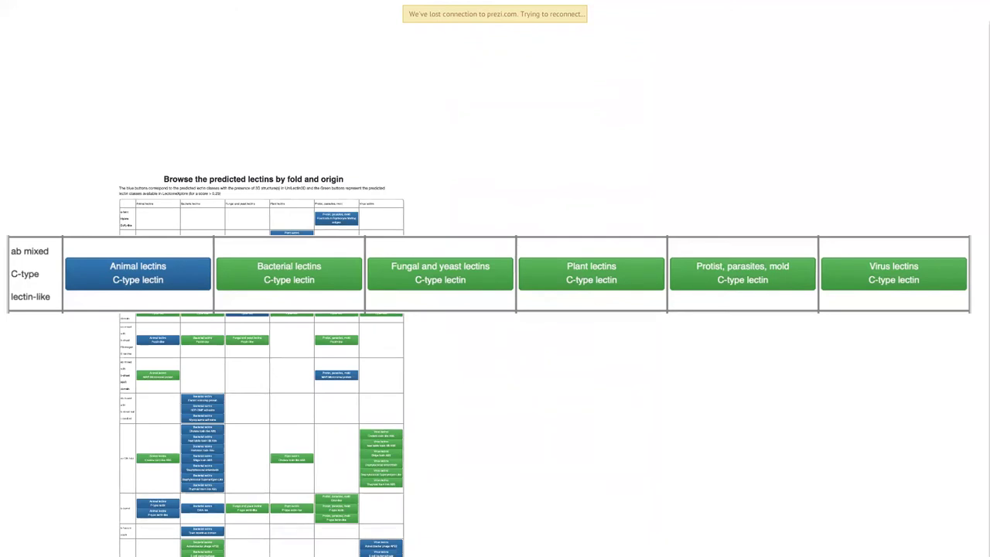
key("Right")
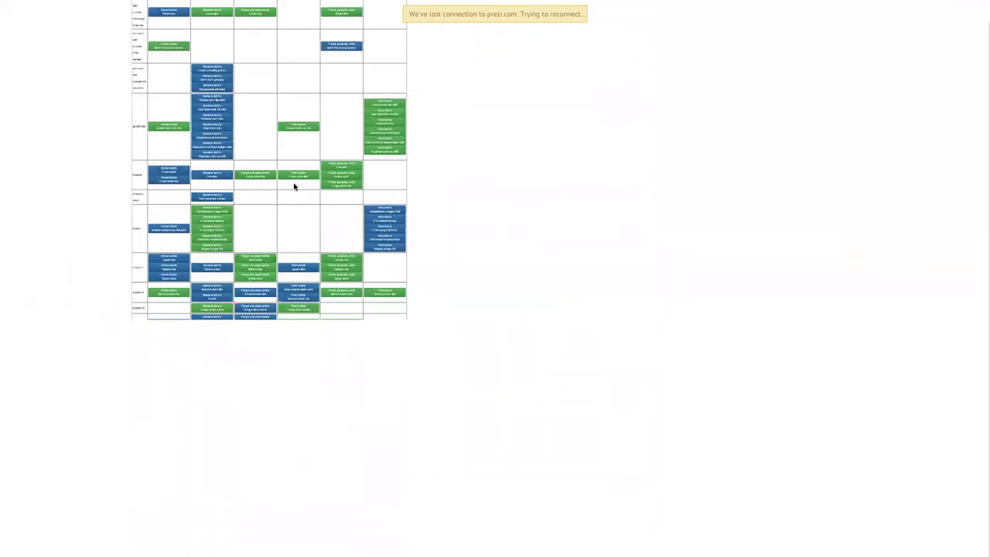
key("Right")
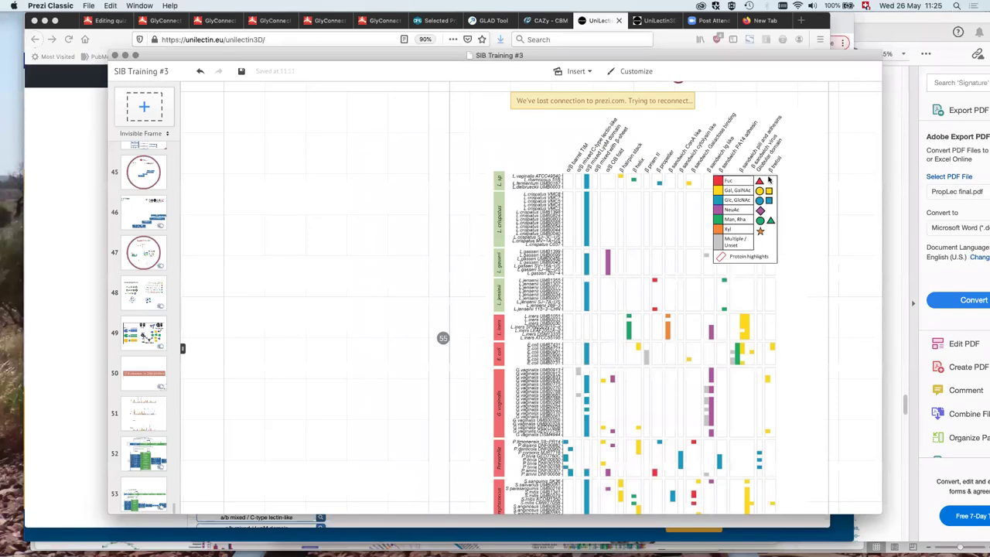
Step: Leave the presentation for Firefox, go to the UniLectin portal page and open the TrefLec module
key("super+h")
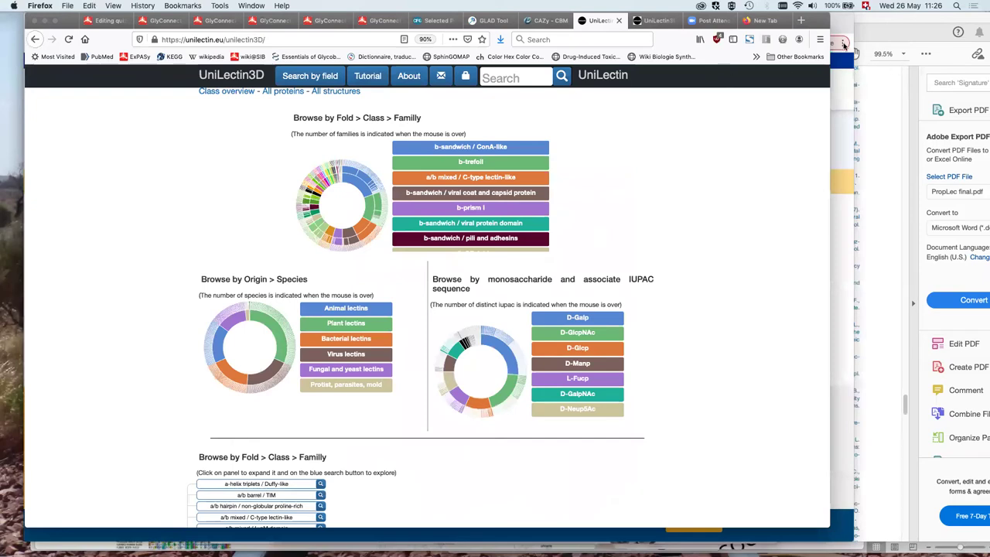
key("ctrl+Up")
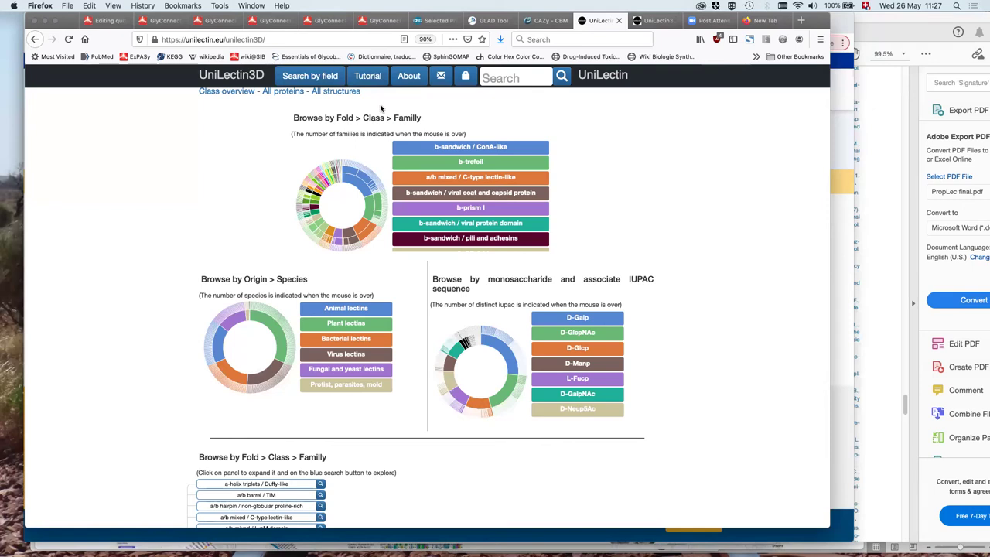
left_click(592, 77)
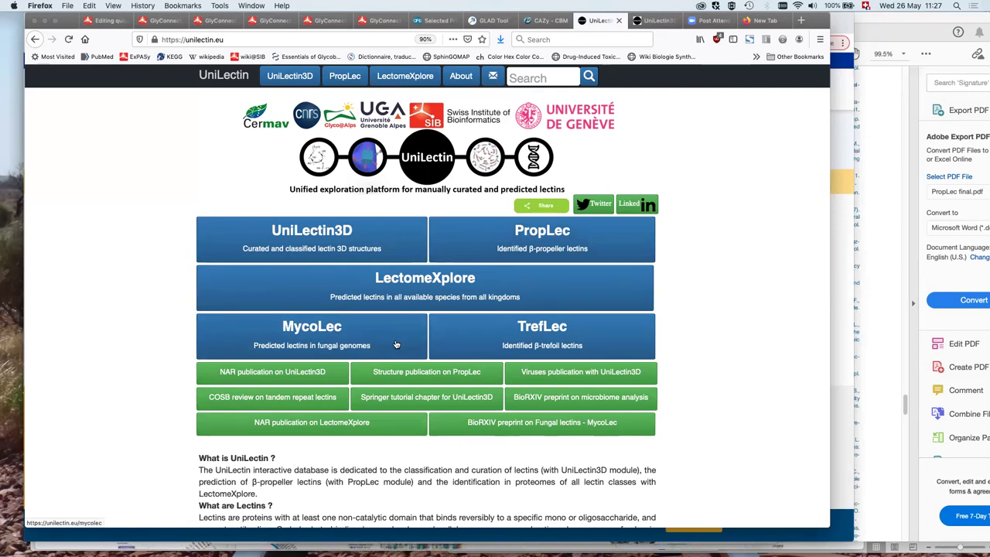
scroll(396, 344, "down", 1)
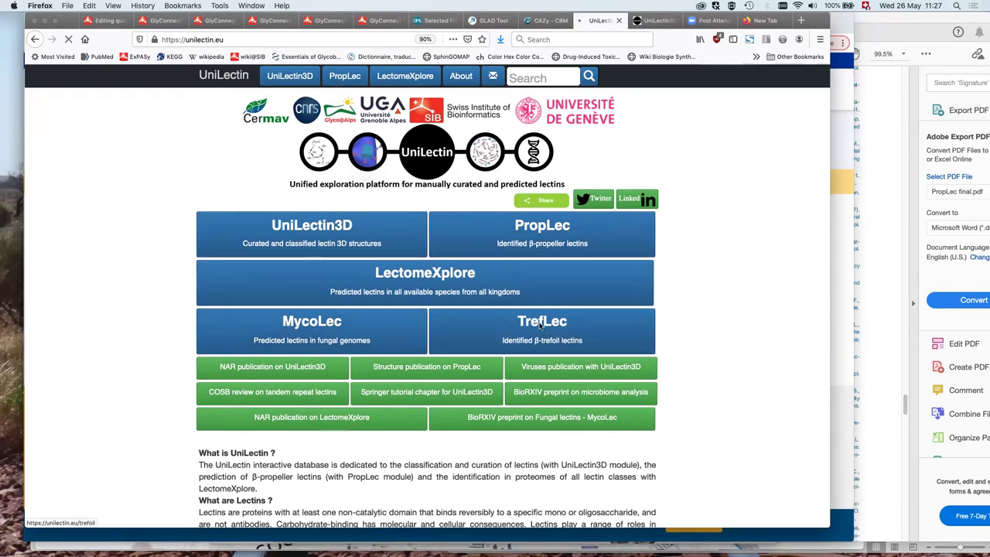
left_click(543, 329)
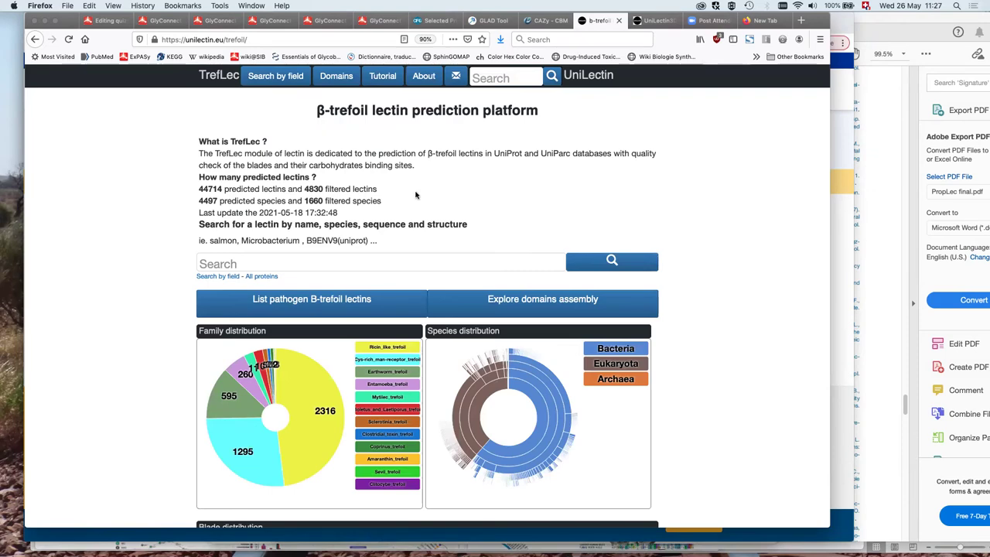
Step: Return to the UniLectin portal, open PropLec and examine its propeller families, family, species and blade distributions, and taxonomic tree
key("super+Left")
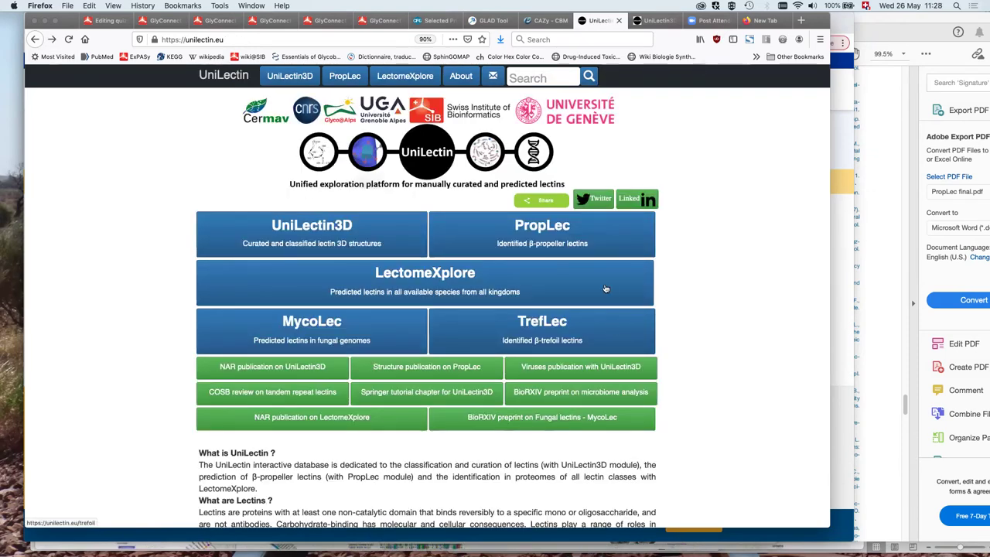
left_click(533, 241)
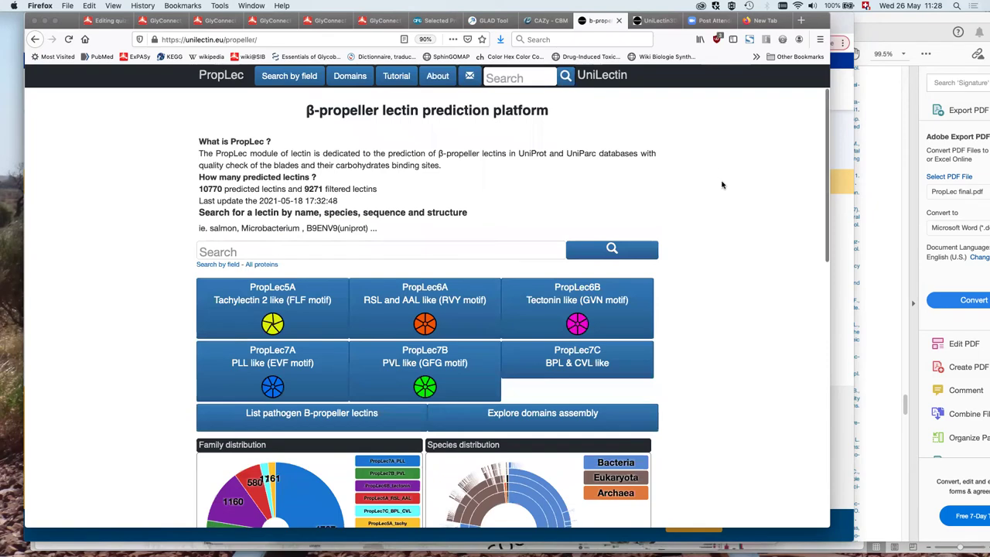
scroll(726, 161, "down", 3)
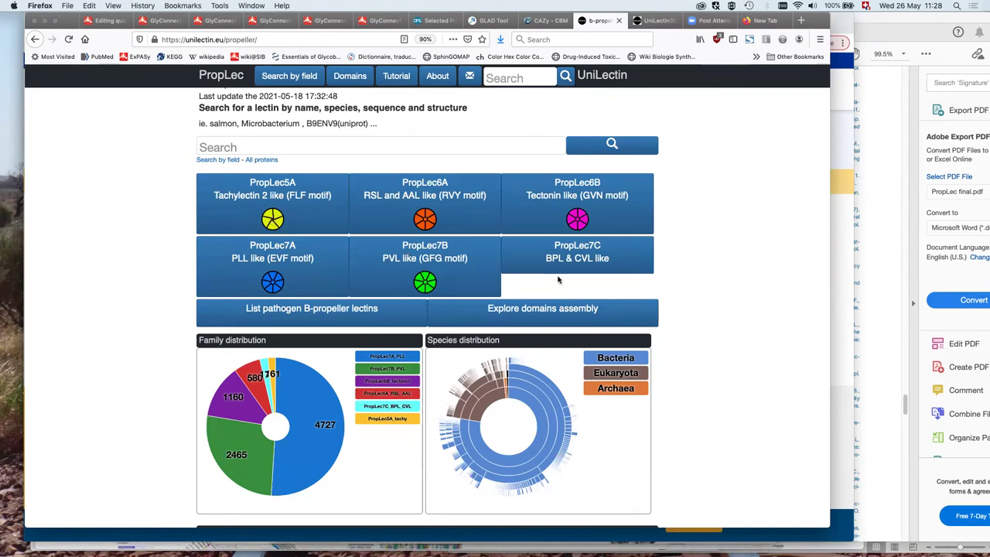
scroll(735, 251, "down", 1)
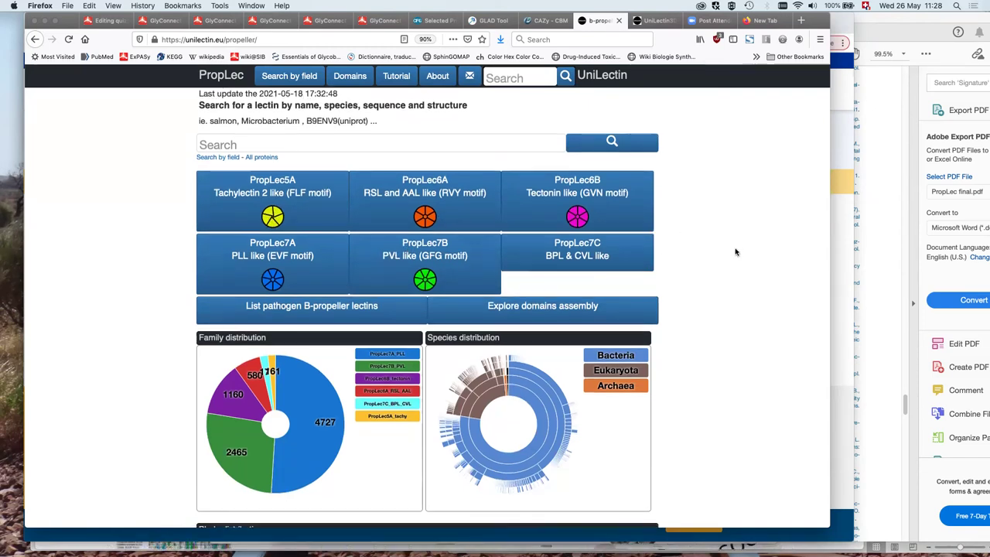
scroll(736, 251, "down", 2)
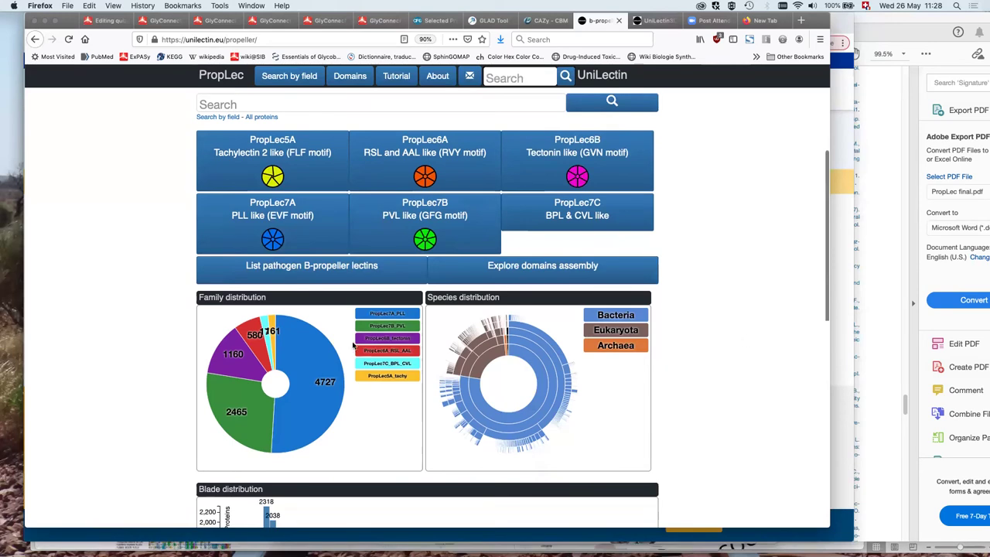
scroll(341, 325, "down", 3)
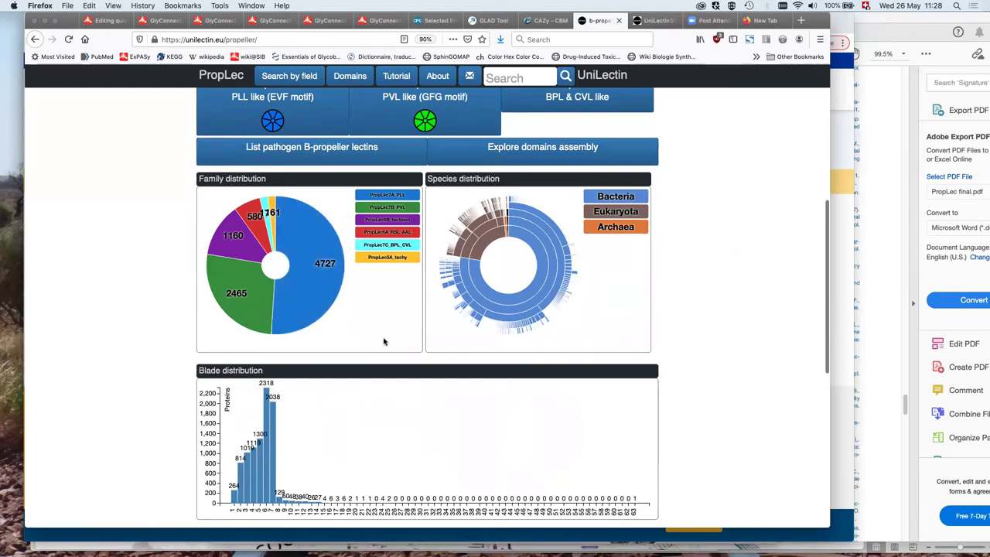
scroll(134, 350, "down", 2)
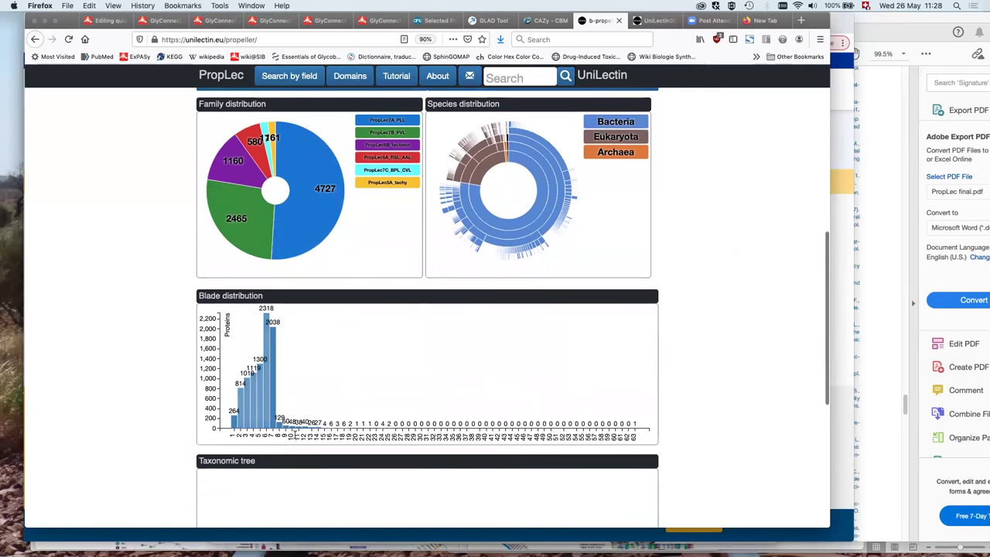
scroll(293, 440, "down", 2)
scroll(295, 439, "down", 1)
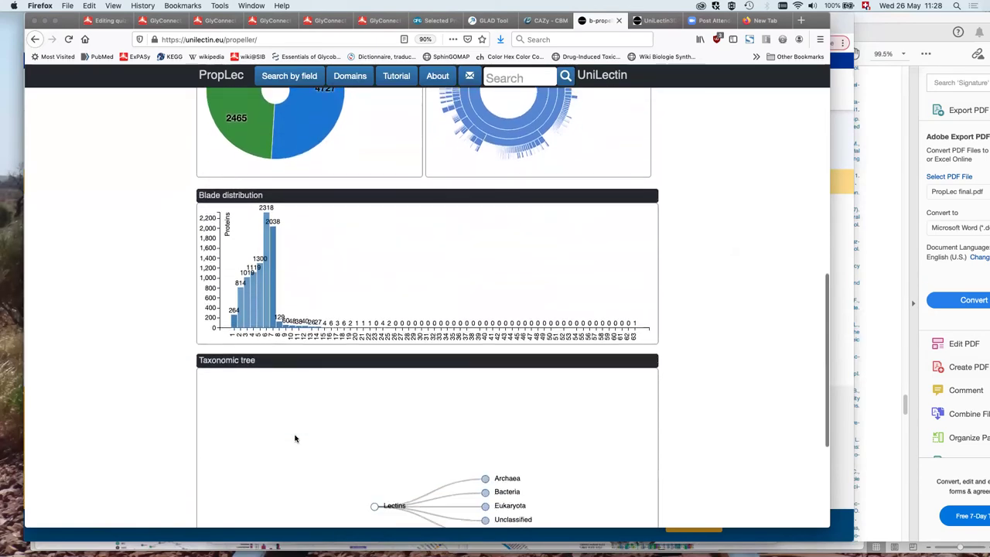
scroll(295, 439, "down", 2)
scroll(294, 439, "down", 3)
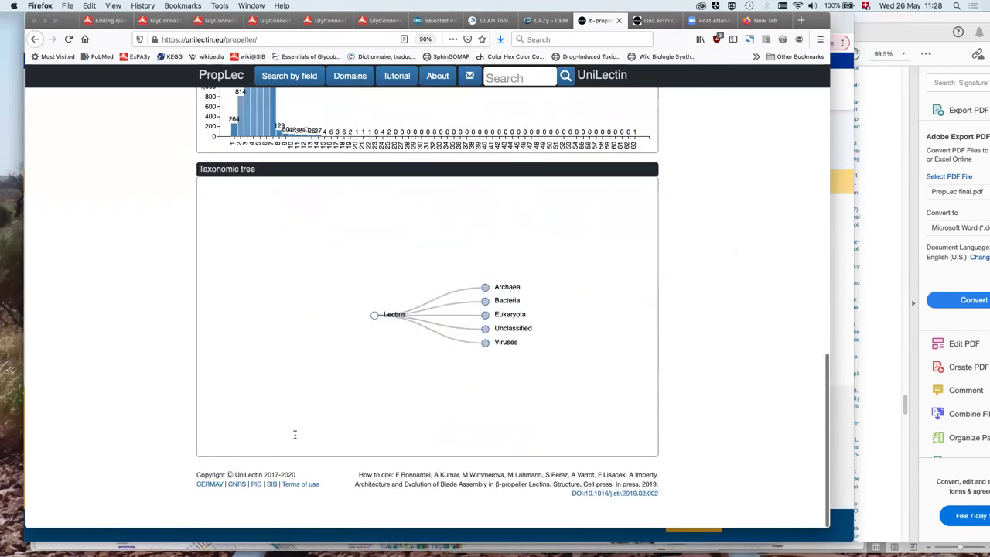
Step: Open the Kribbella group within the Actinobacteria from PropLec's Species distribution chart
scroll(294, 435, "up", 5)
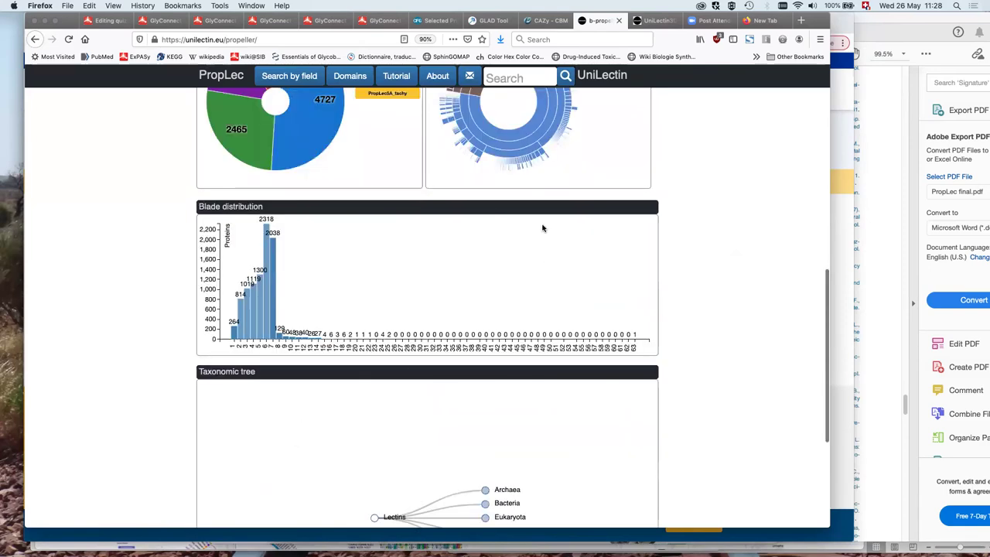
scroll(541, 227, "up", 4)
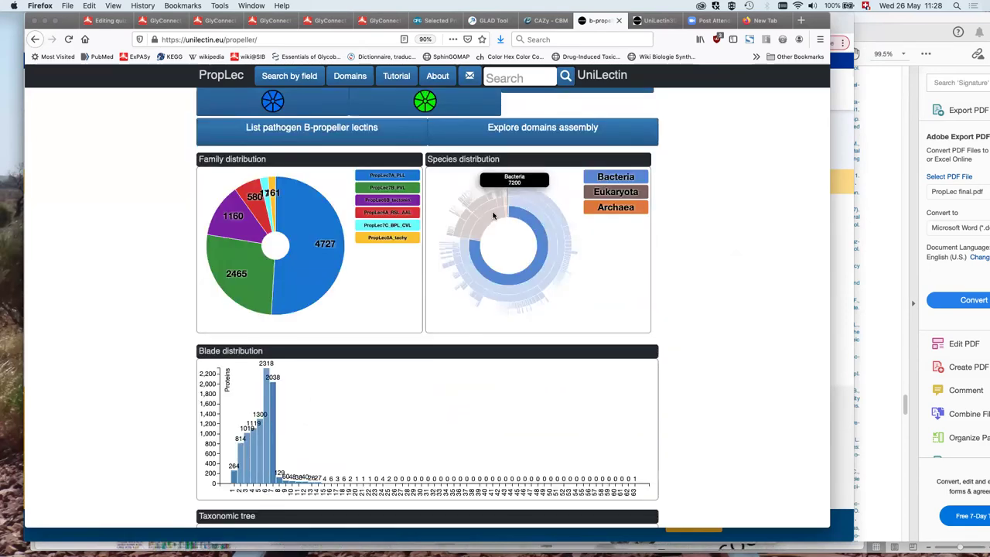
mouse_move(493, 215)
mouse_move(530, 195)
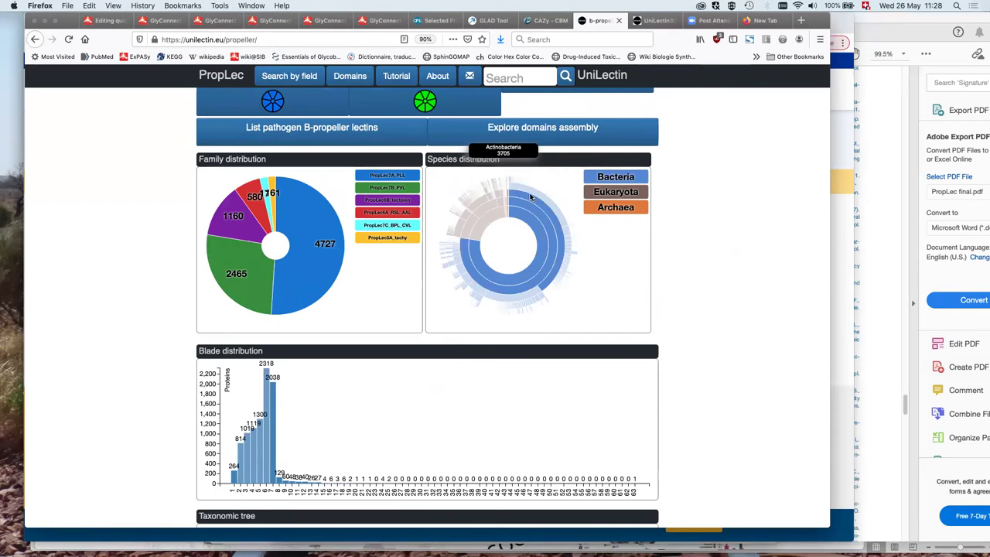
left_click(567, 248)
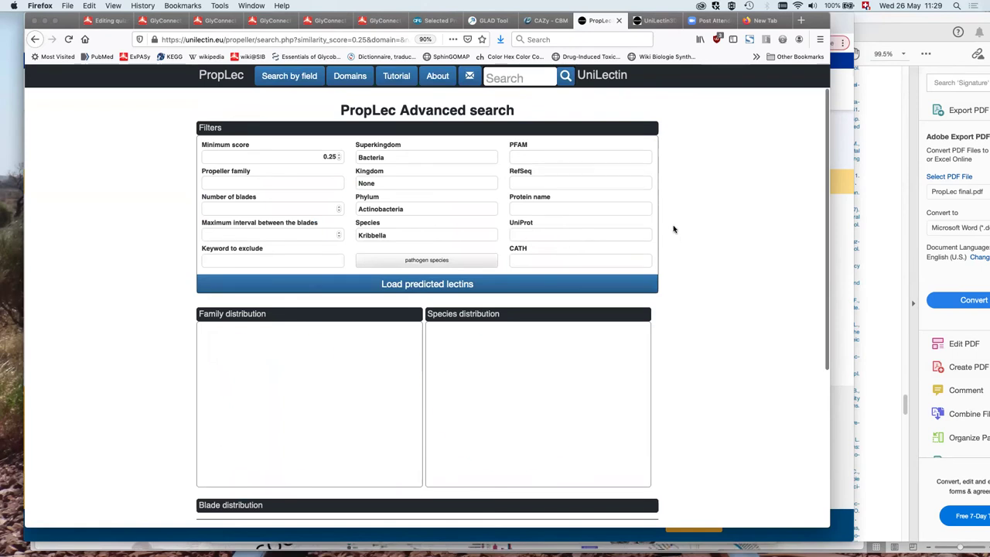
Step: Exclude the keywords fragment;partial from the Kribbella search in PropLec and load the predicted lectins
scroll(682, 238, "down", 5)
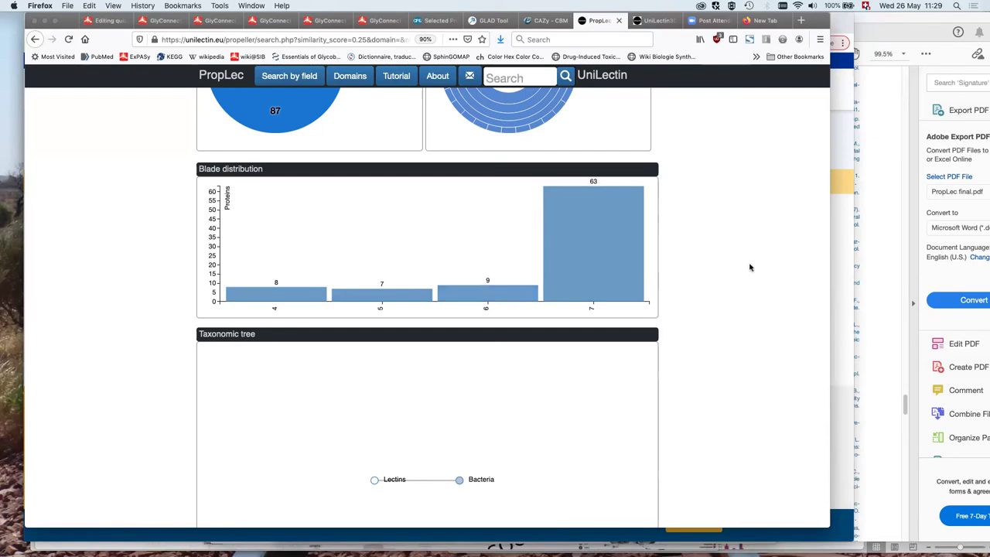
scroll(684, 281, "up", 1)
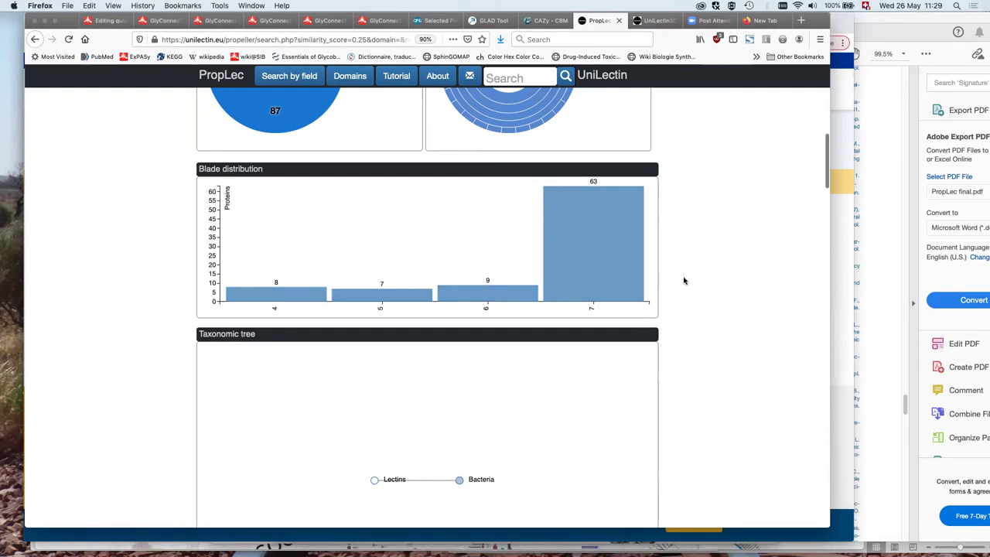
scroll(683, 282, "up", 2)
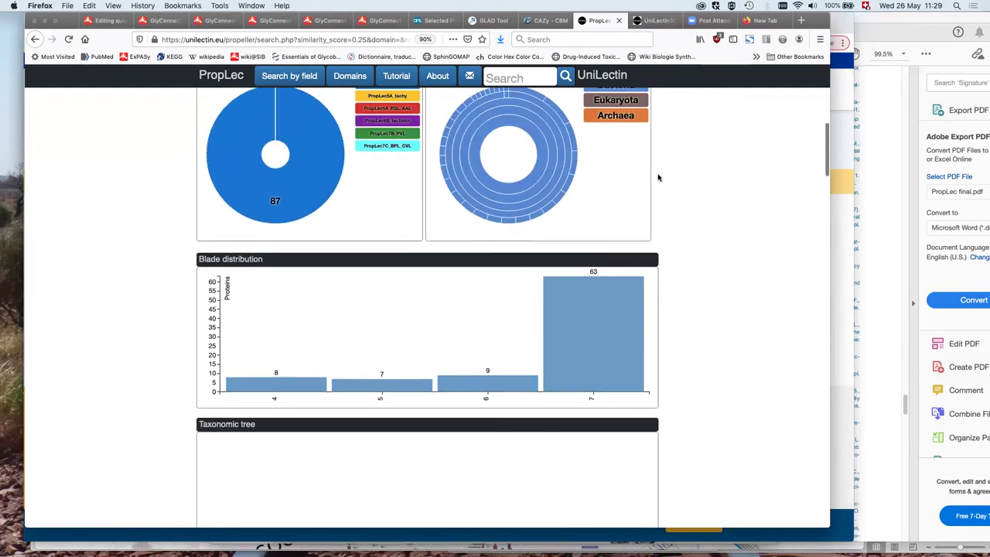
scroll(248, 263, "up", 8)
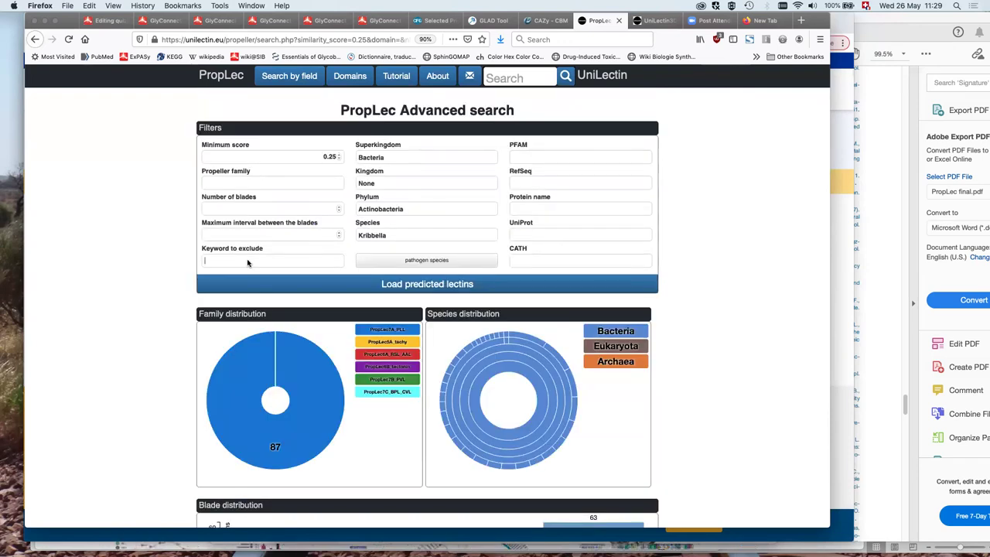
type("frag")
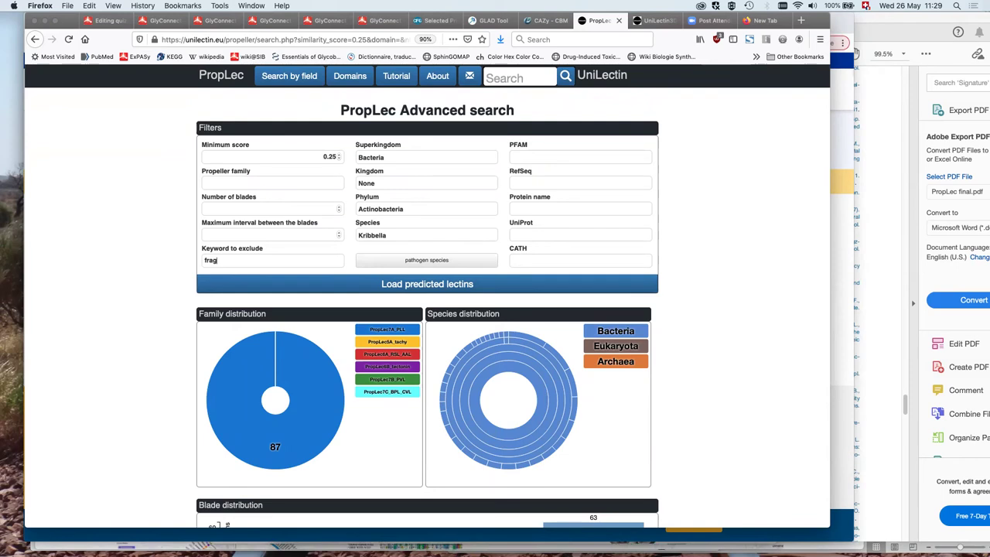
type("ment")
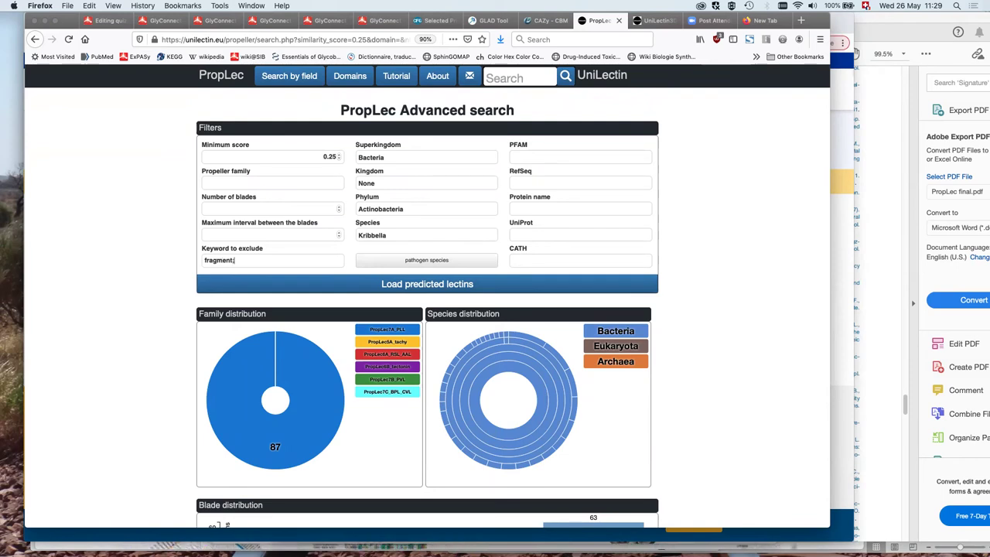
type(";pa")
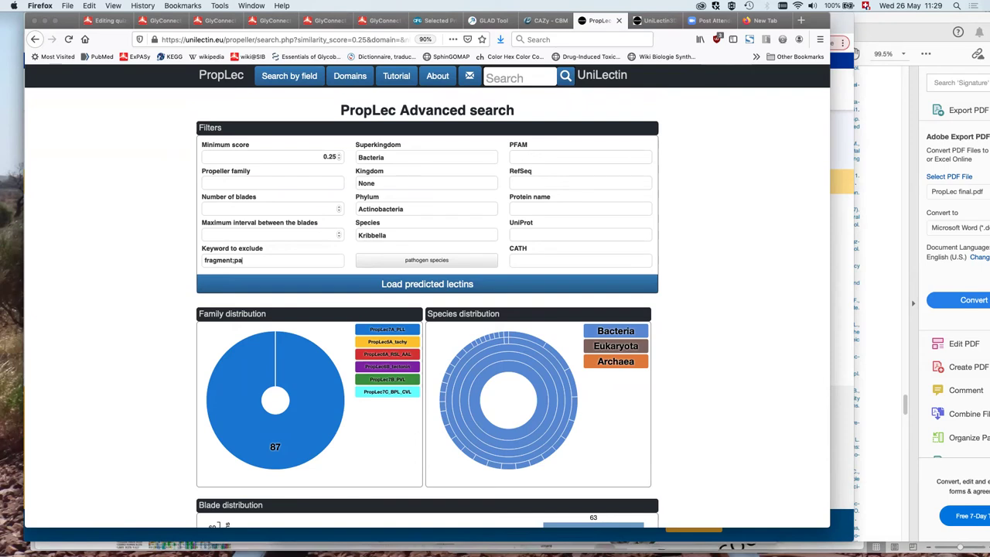
type("rtial")
left_click(354, 289)
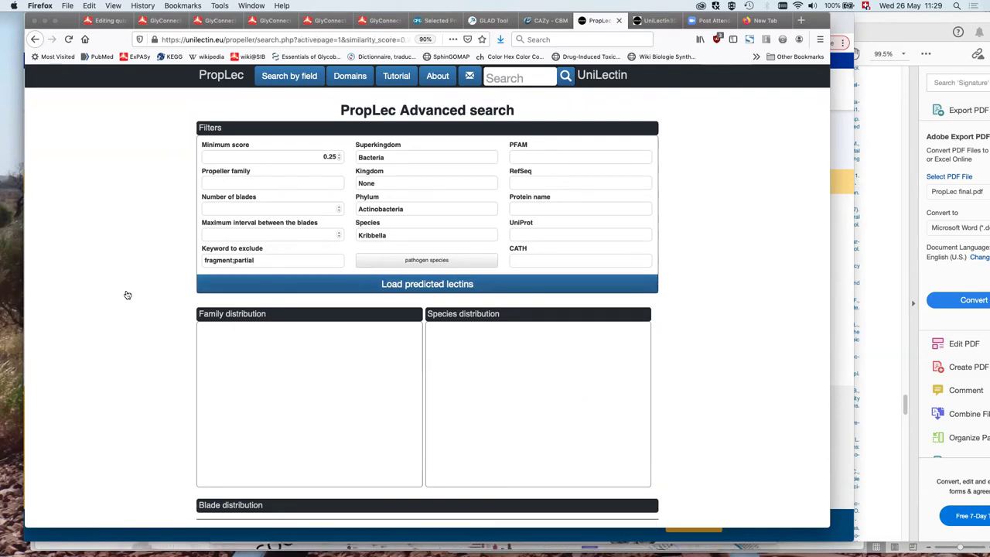
Step: Examine the reloaded Kribbella family, species and blade distributions, the taxonomic tree and the list of predicted lectins
scroll(128, 295, "down", 1)
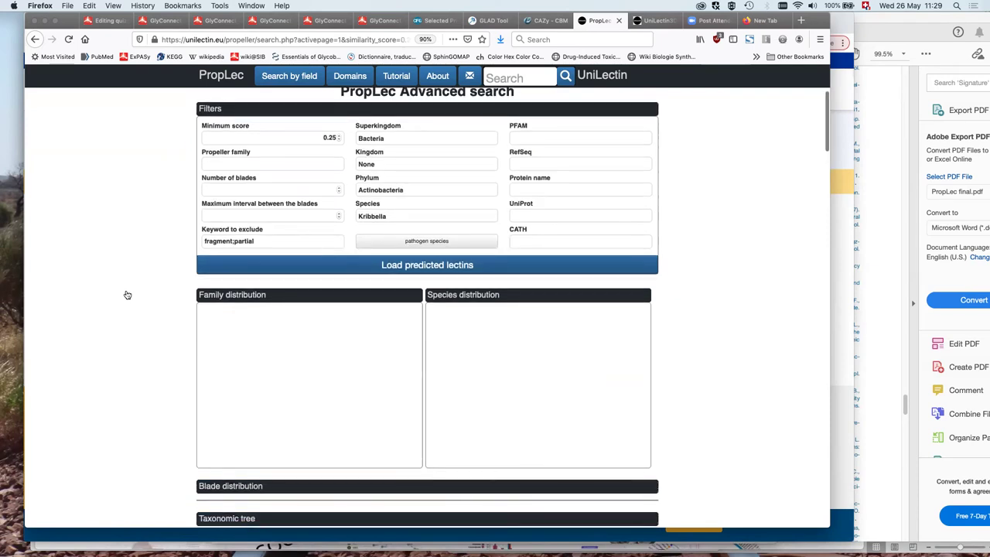
scroll(144, 236, "down", 3)
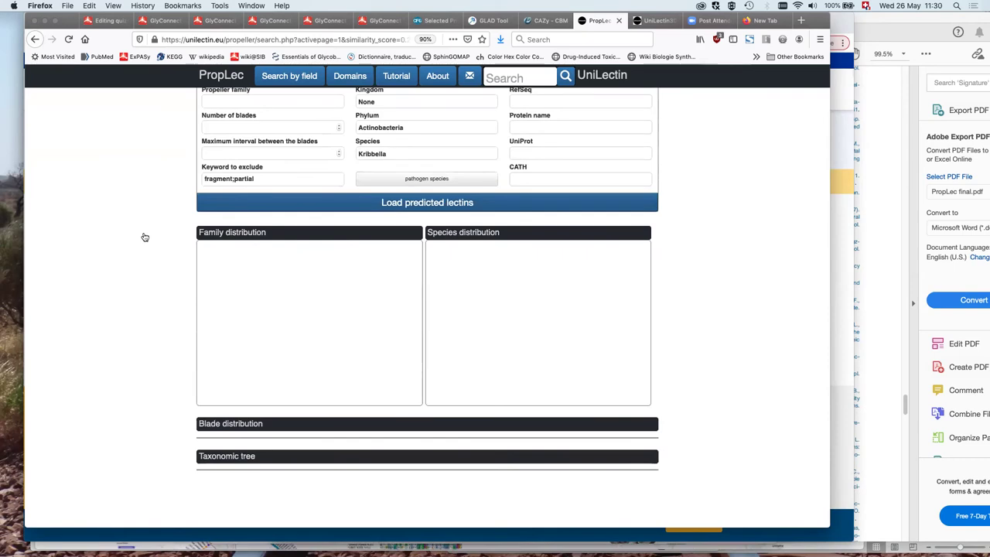
scroll(145, 236, "down", 8)
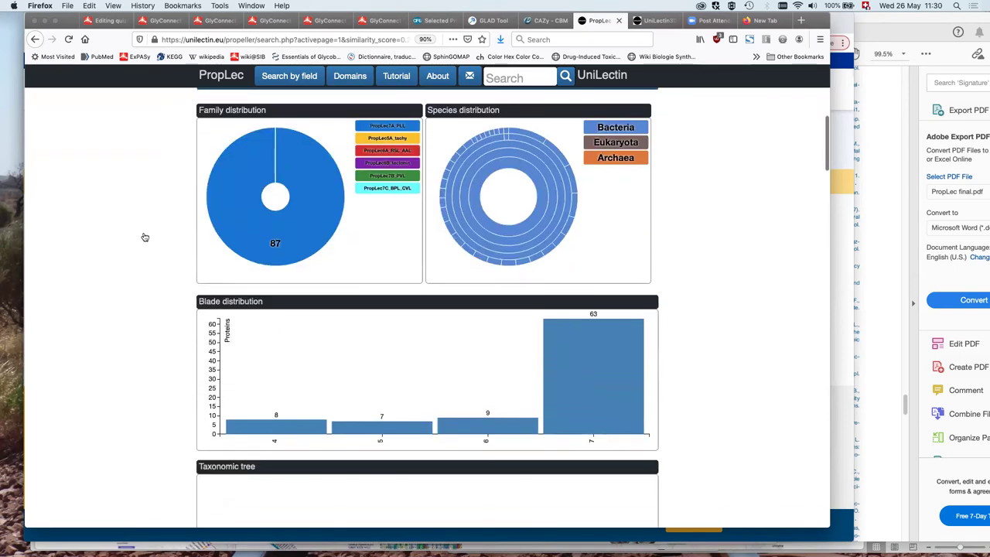
scroll(145, 236, "down", 3)
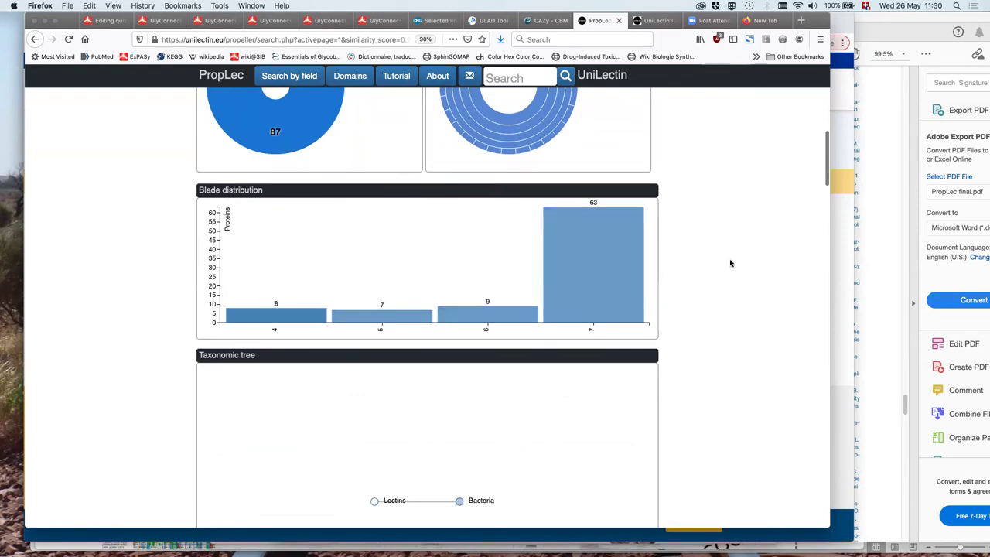
scroll(730, 263, "down", 5)
scroll(730, 263, "down", 7)
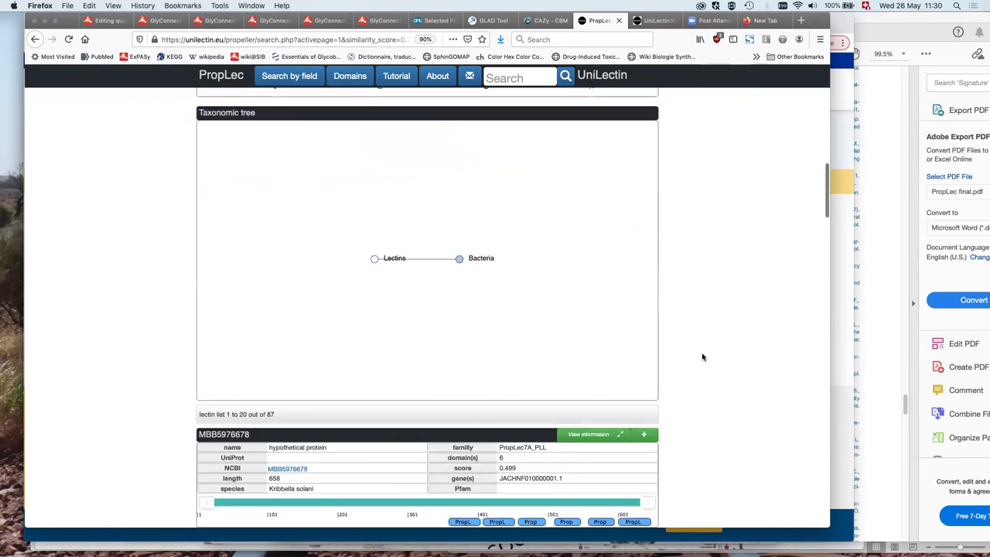
scroll(555, 289, "down", 8)
scroll(590, 257, "down", 3)
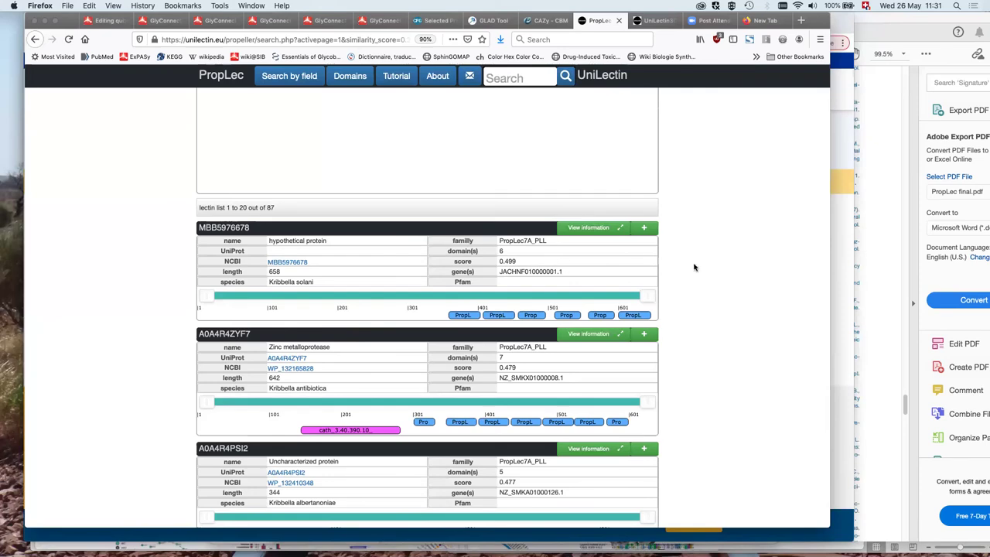
Step: Raise the minimum score filter to 0.35 and reload the predicted Kribbella lectins
scroll(694, 267, "up", 5)
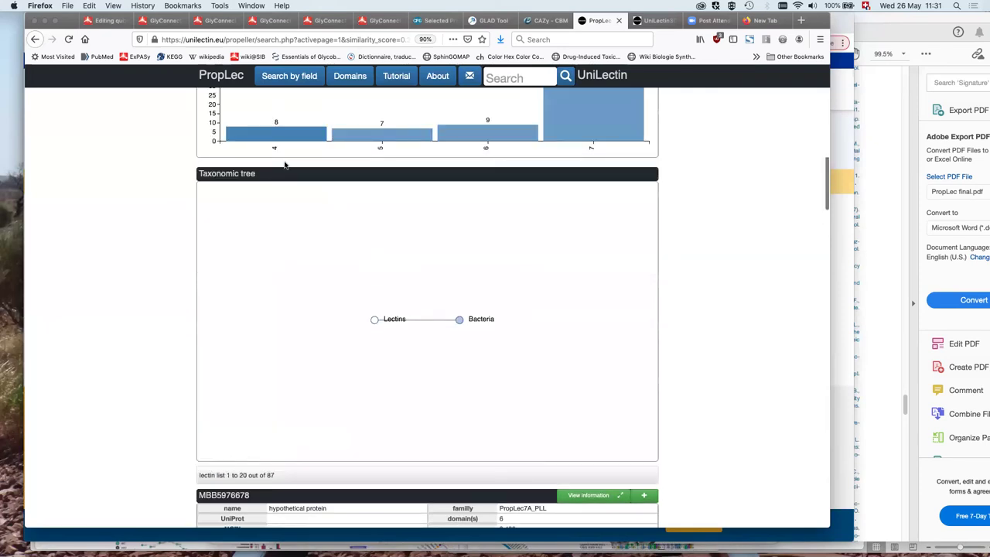
scroll(340, 162, "up", 6)
scroll(340, 161, "up", 4)
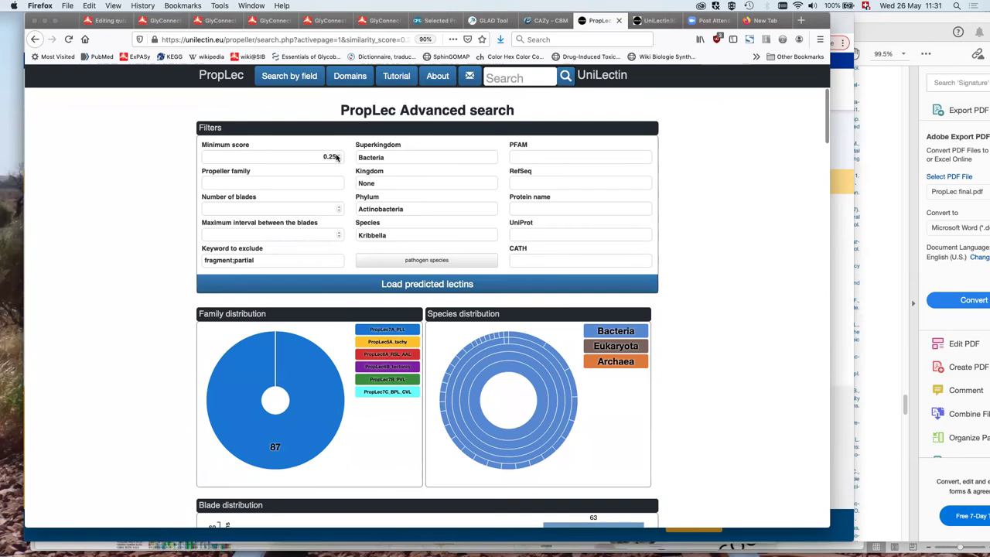
scroll(336, 157, "up", 6)
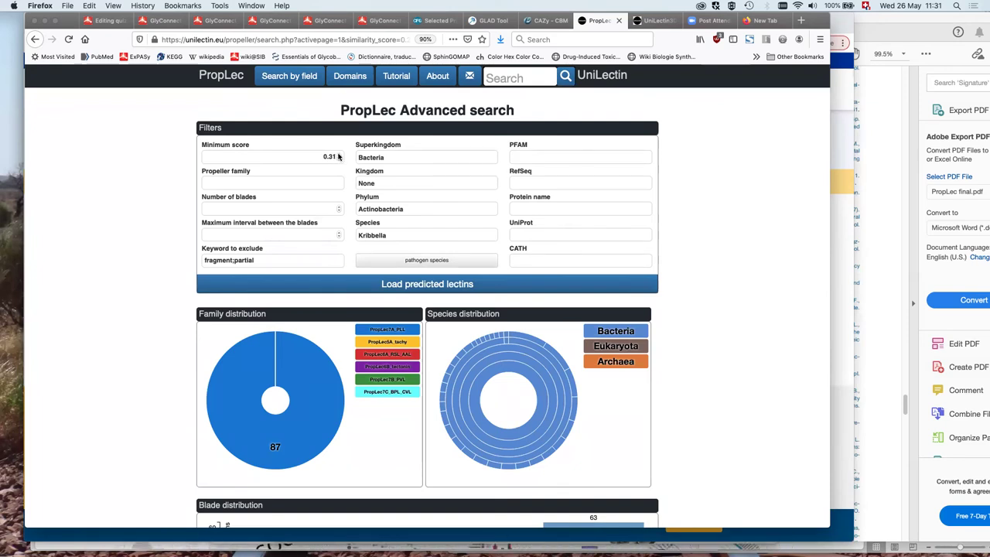
scroll(337, 157, "up", 3)
left_click(433, 285)
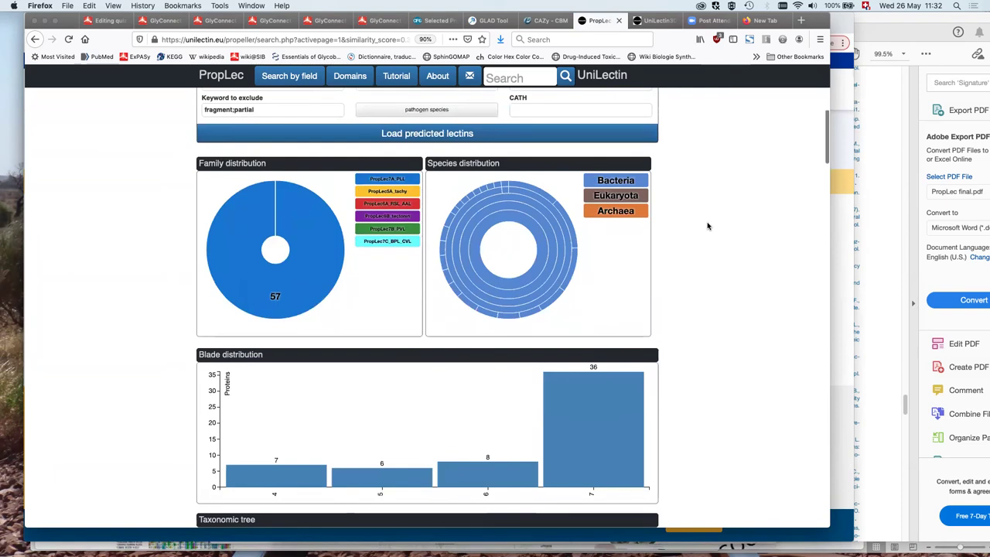
Step: Expand the details of the first predicted lectin, MBB5976678 from Kribbella solani, in the filtered result list
scroll(528, 186, "down", 5)
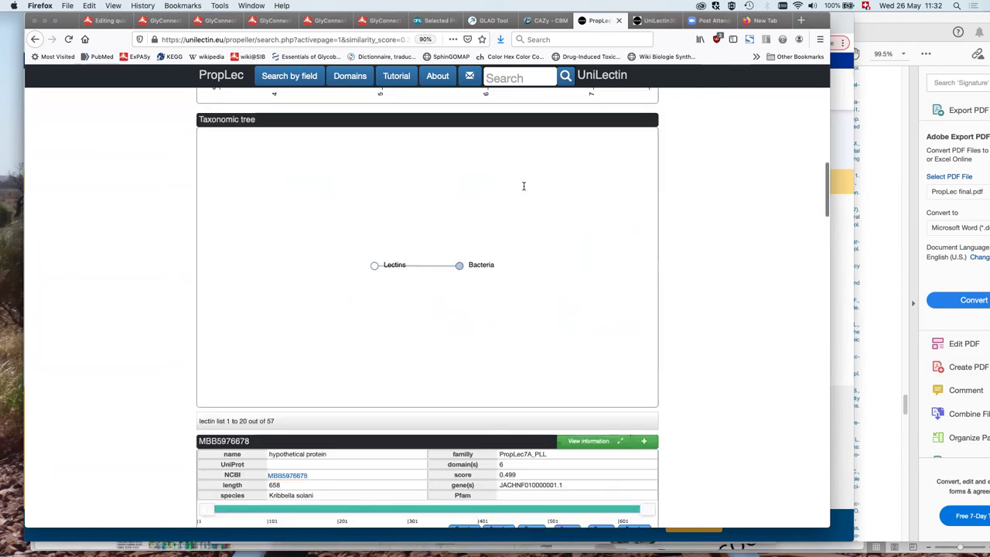
scroll(524, 185, "down", 3)
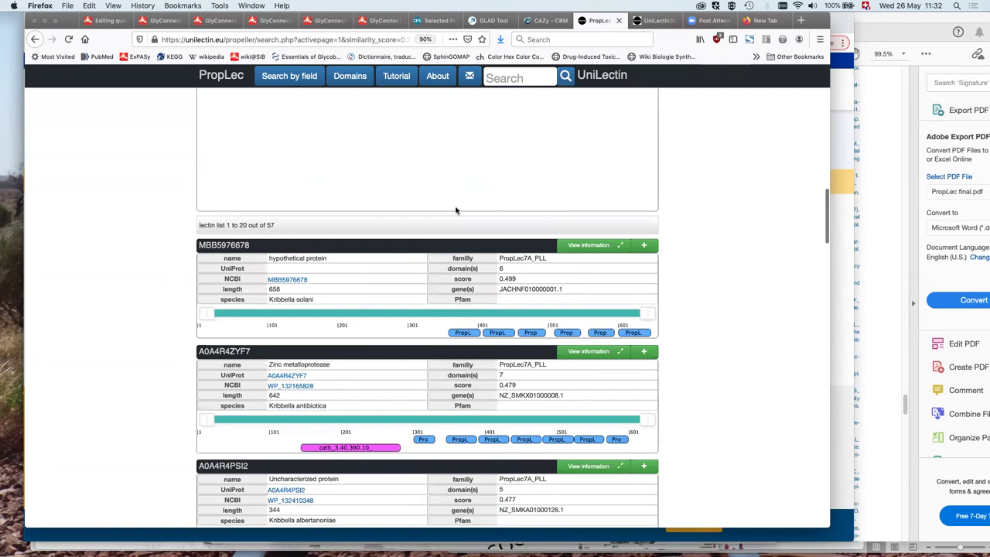
scroll(456, 210, "down", 2)
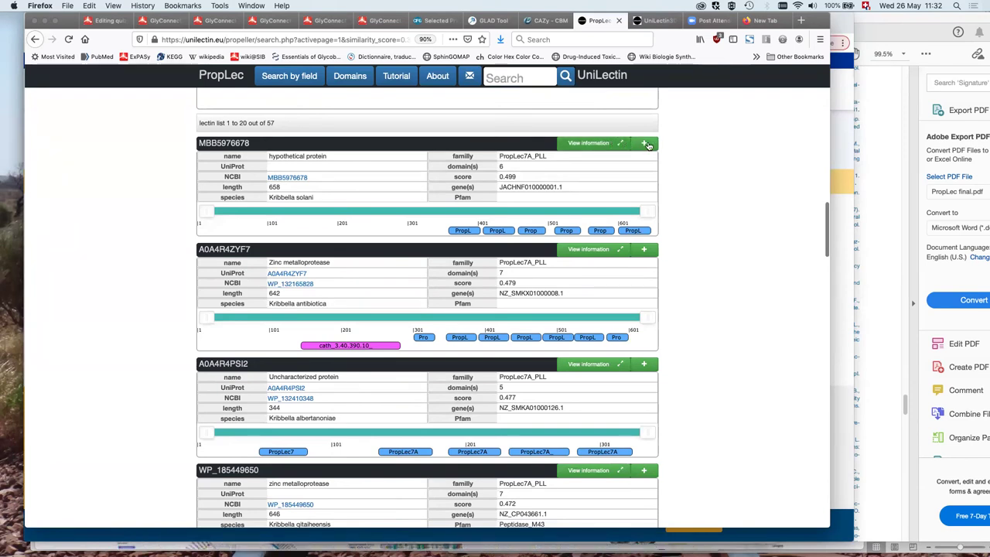
left_click(646, 144)
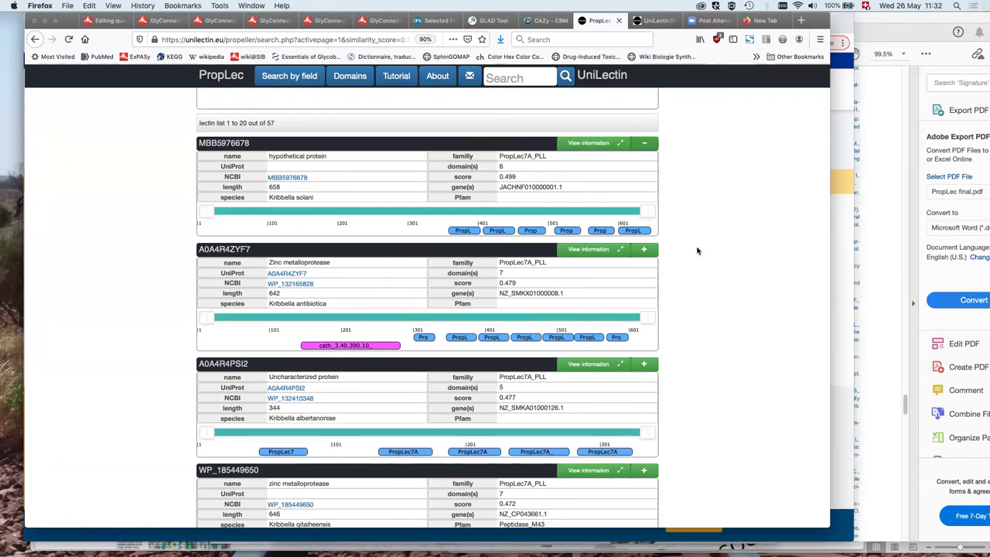
scroll(709, 200, "down", 1)
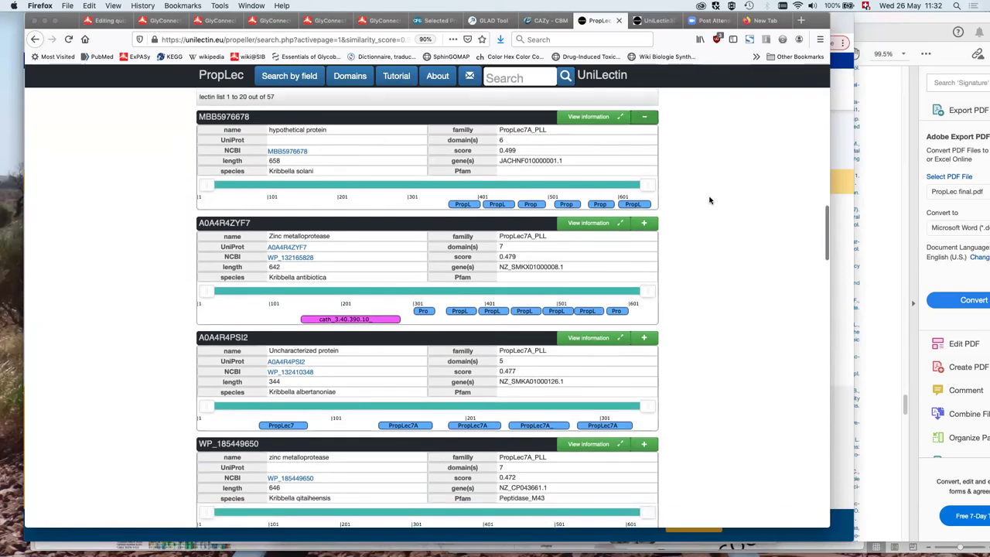
scroll(710, 201, "up", 3)
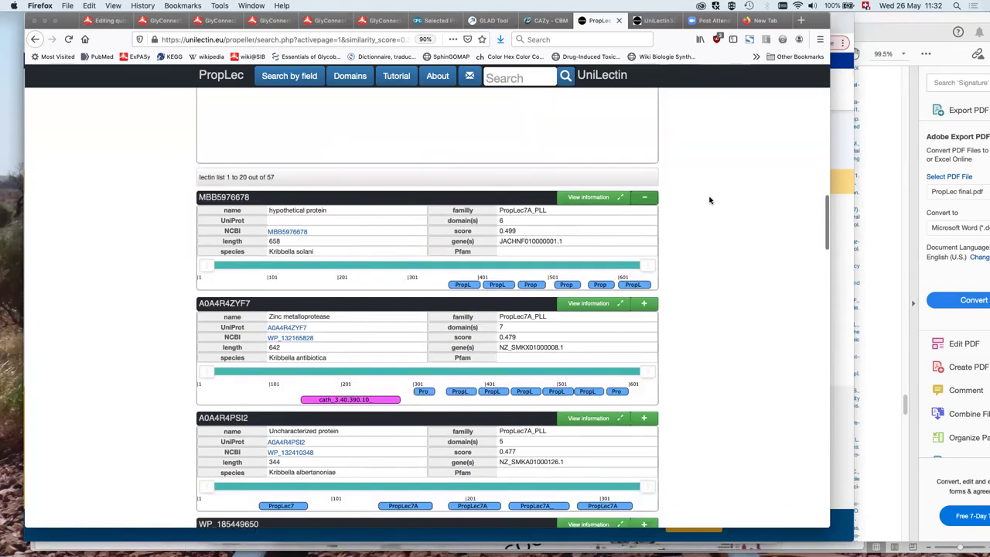
Step: Open the full information page of MBB5976678, expand it and examine its gene viewer, blade amino acid conservation and verified reference
left_click(600, 199)
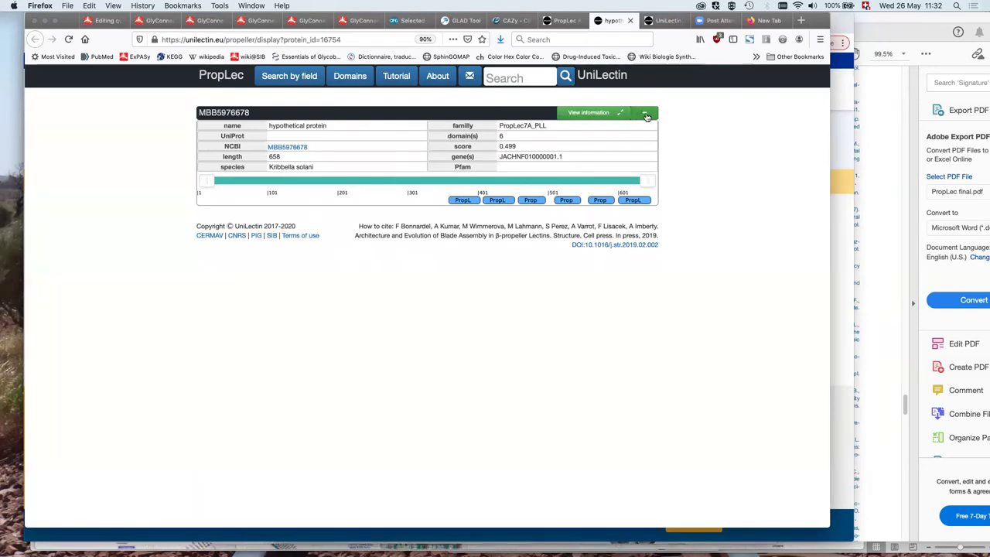
left_click(646, 116)
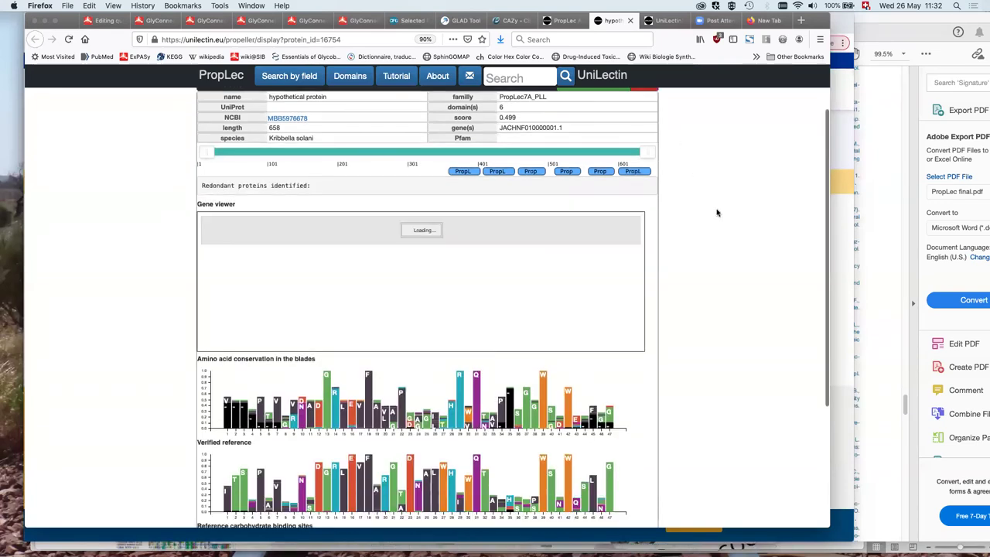
scroll(643, 360, "down", 1)
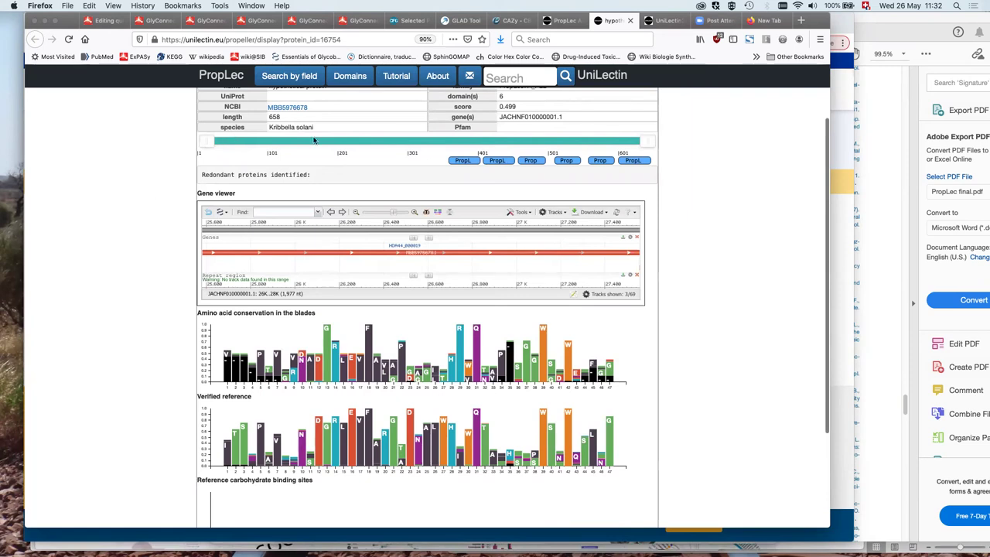
scroll(310, 129, "up", 1)
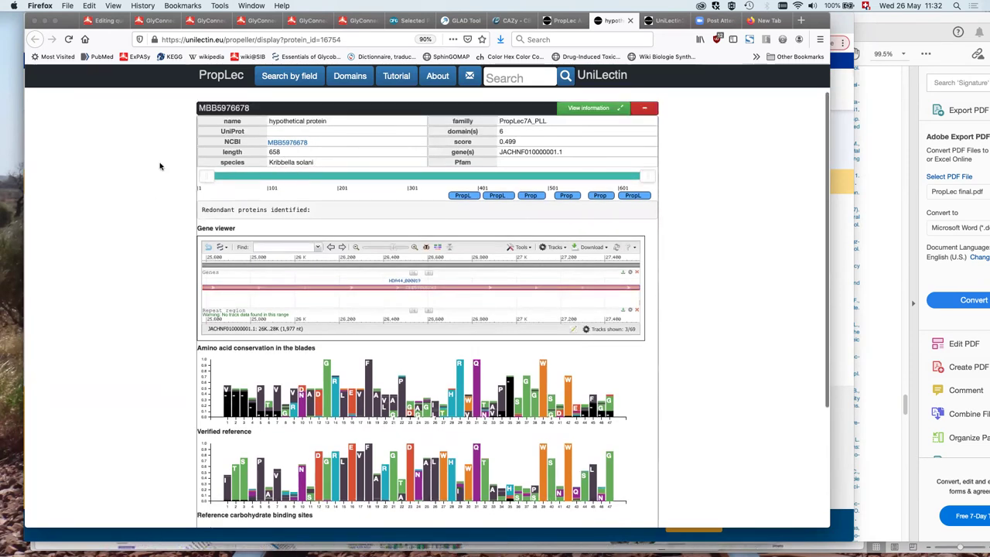
scroll(159, 167, "down", 2)
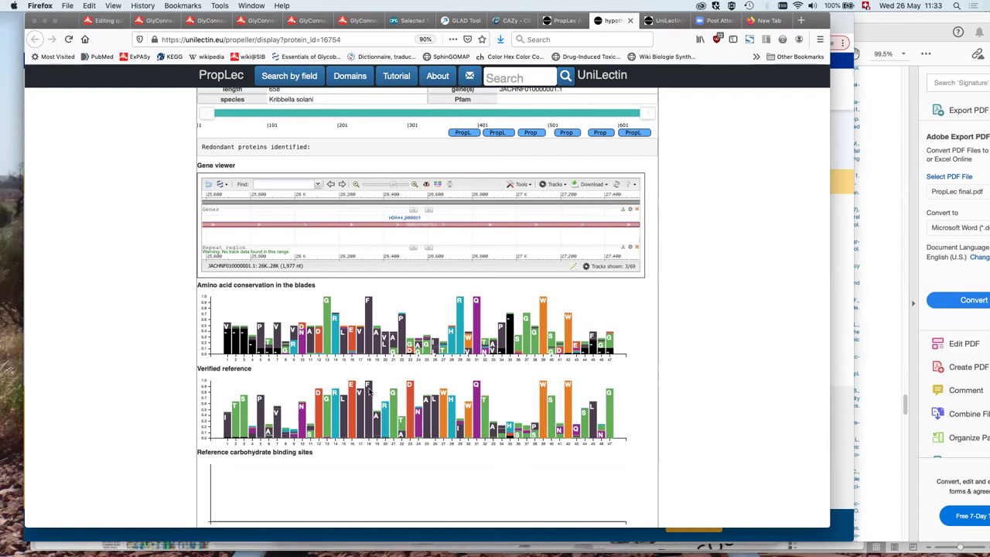
scroll(679, 106, "up", 2)
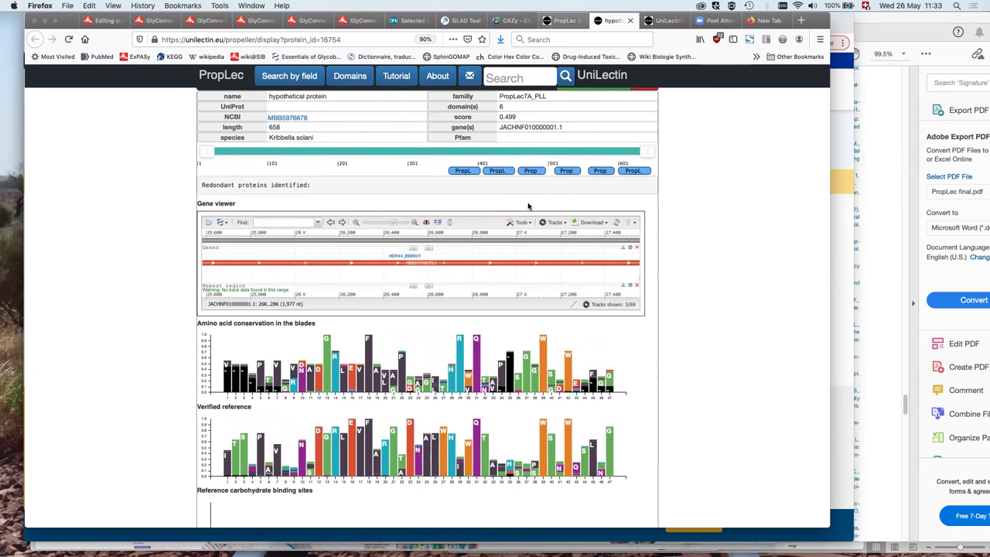
Step: Return from the protein page to the PropLec home page and open the list of pathogen B-propeller lectins
key("ctrl+shift+Tab")
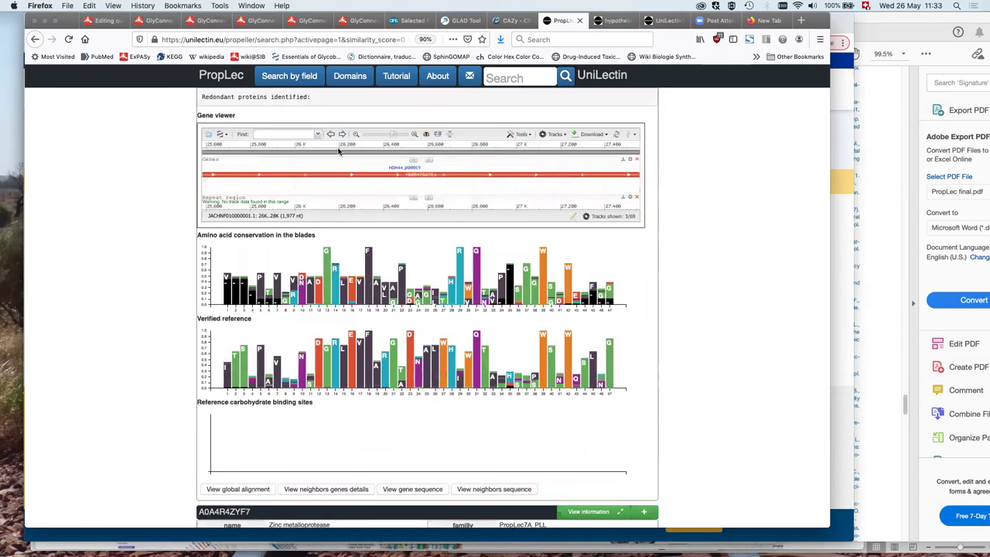
scroll(338, 151, "up", 10)
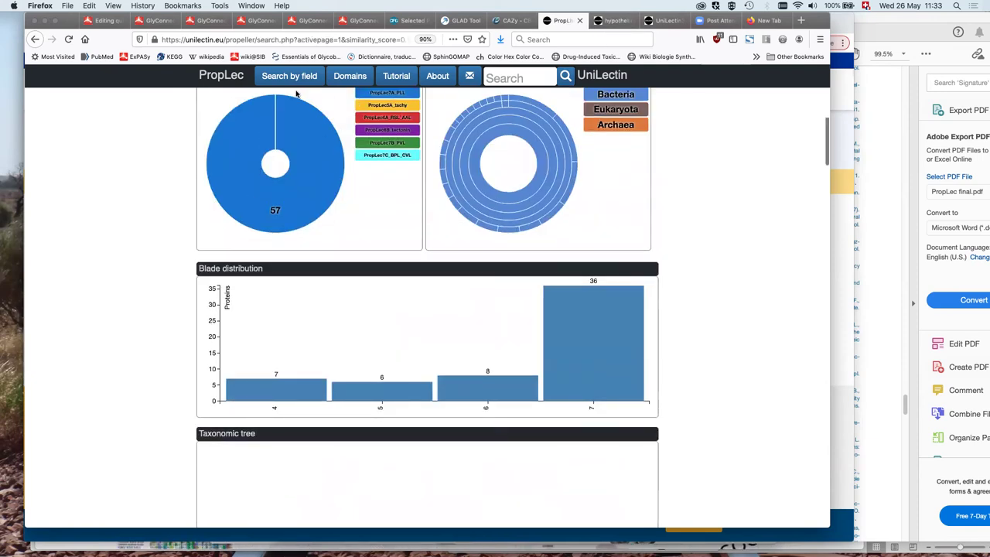
scroll(232, 137, "up", 3)
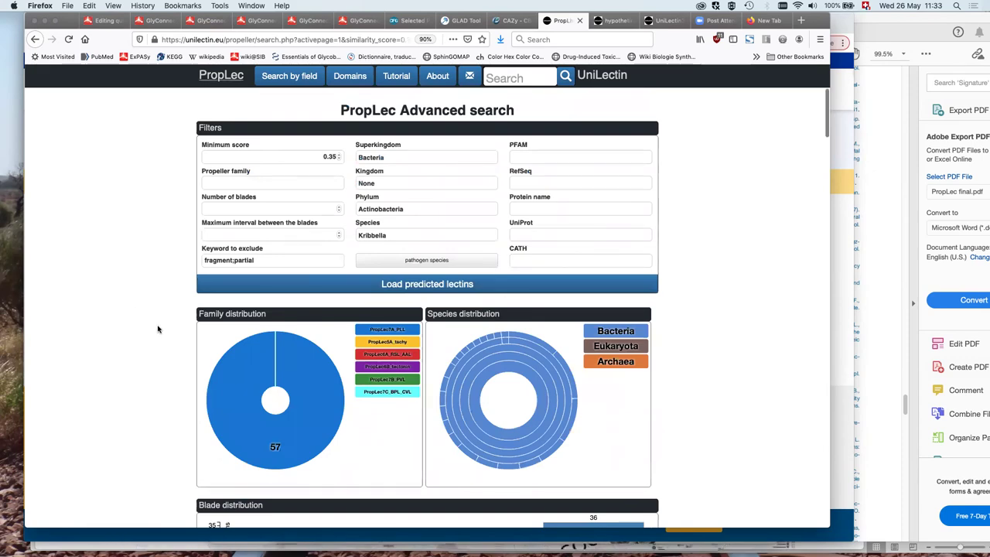
key("super+Left")
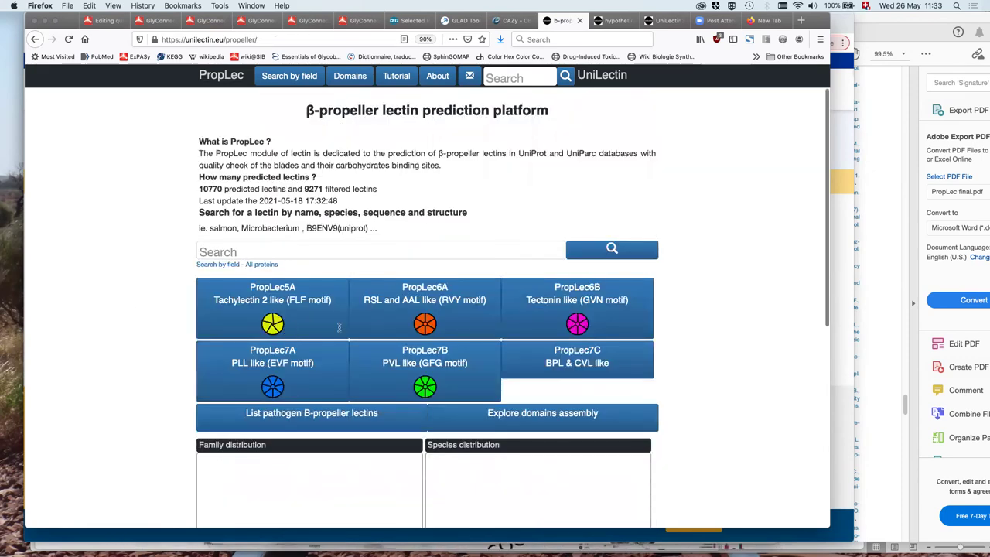
scroll(339, 326, "down", 2)
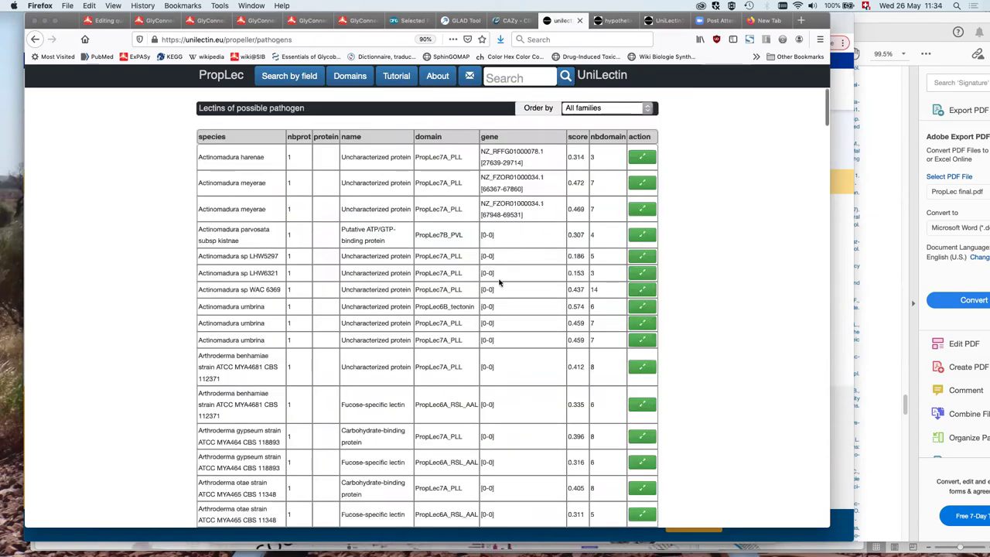
Step: Open the page of the Arthroderma benhamiae fucose-specific lectin from the pathogen list and examine its predicted blade domains
scroll(553, 292, "down", 3)
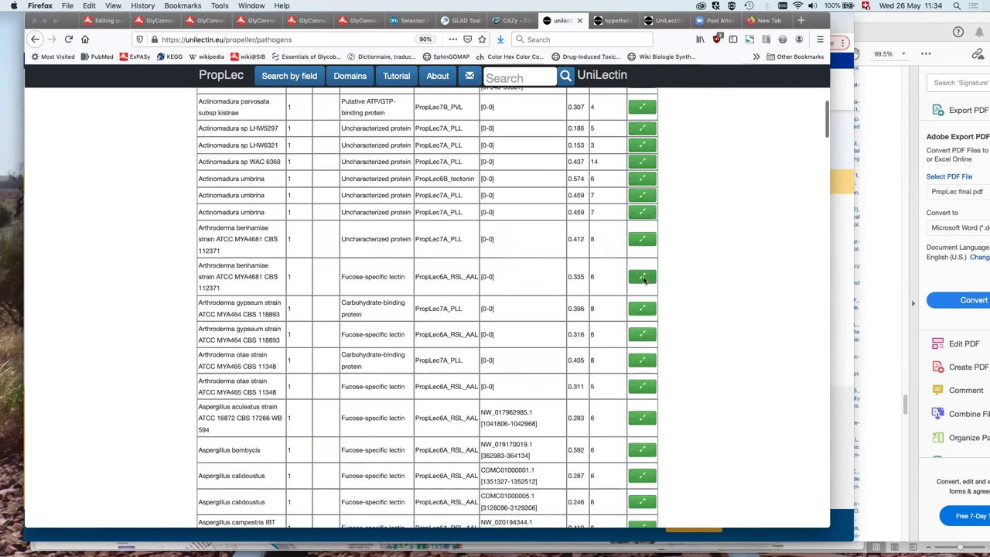
left_click(641, 276)
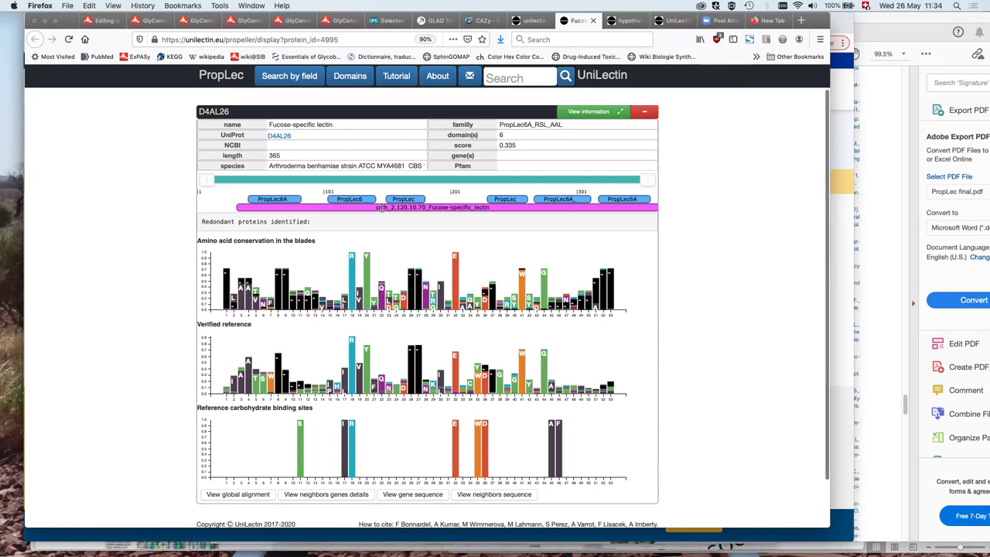
mouse_move(383, 209)
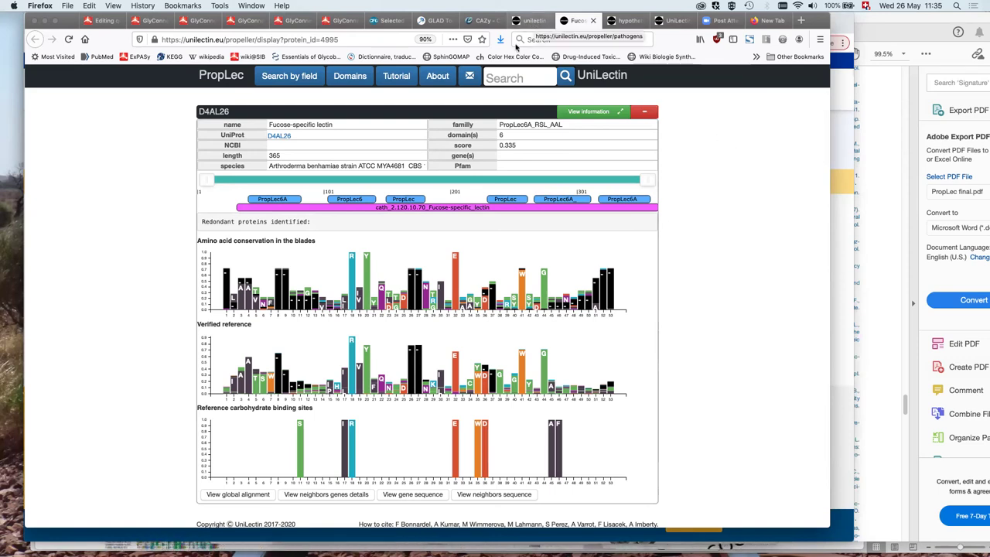
Step: Return to the pathogen lectin list and look through its Actinomadura, Arthroderma and Aspergillus entries
left_click(532, 21)
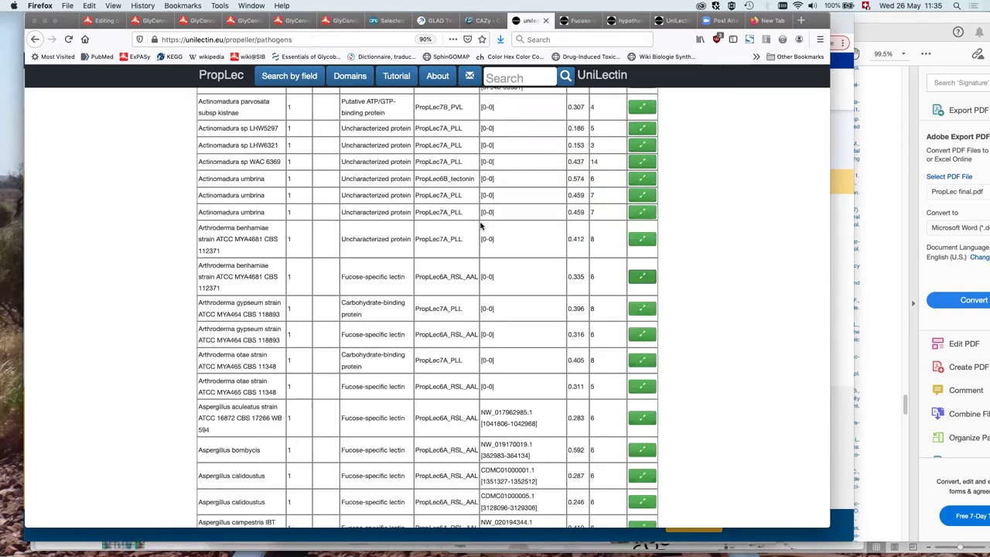
scroll(493, 252, "down", 3)
scroll(494, 251, "down", 6)
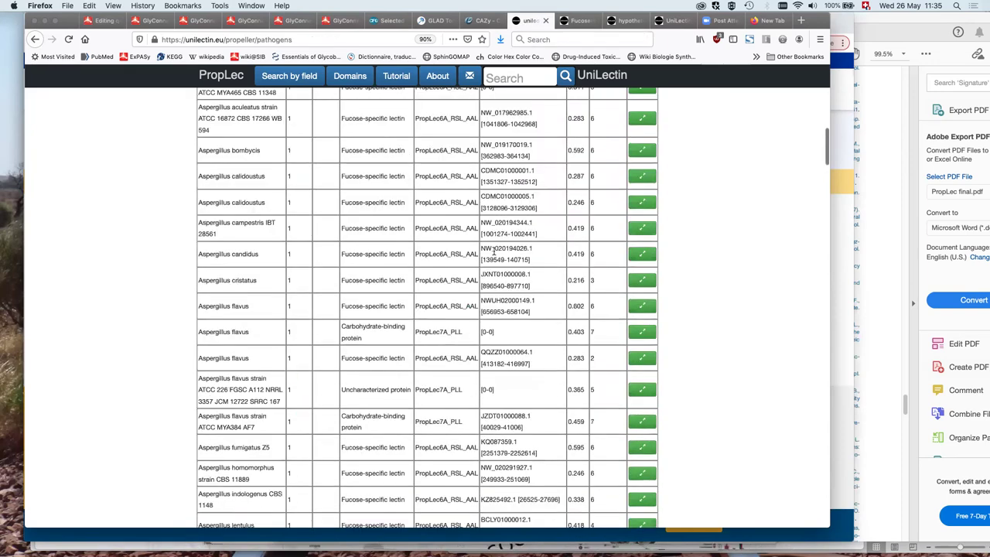
scroll(494, 252, "up", 3)
scroll(493, 255, "up", 15)
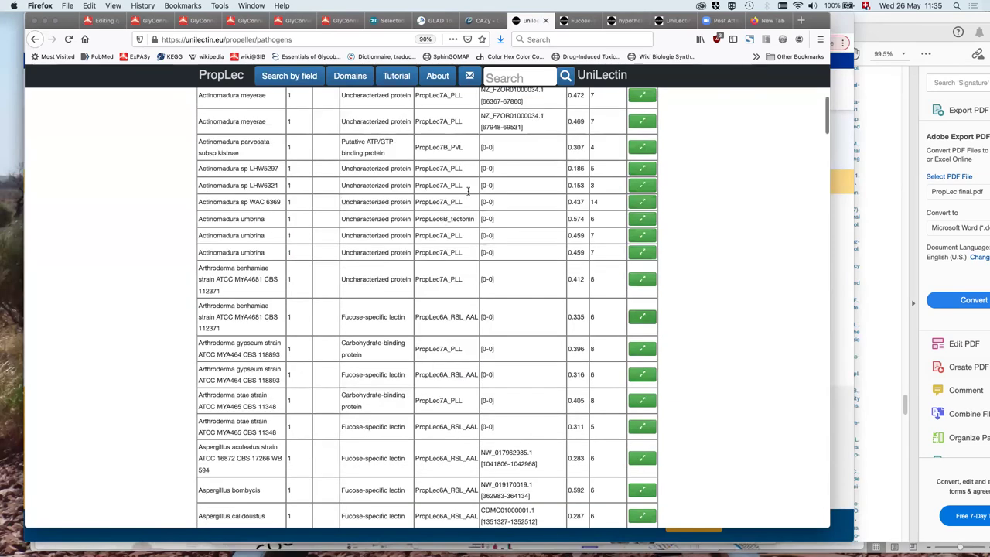
Step: Go back to the PropLec home page and examine its family, species and blade distribution charts
left_click(222, 76)
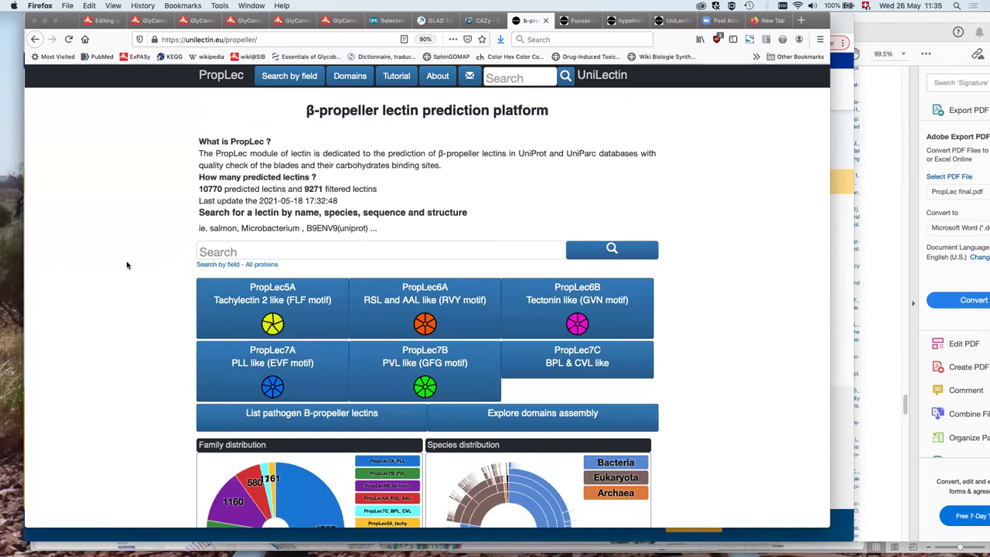
scroll(126, 266, "down", 3)
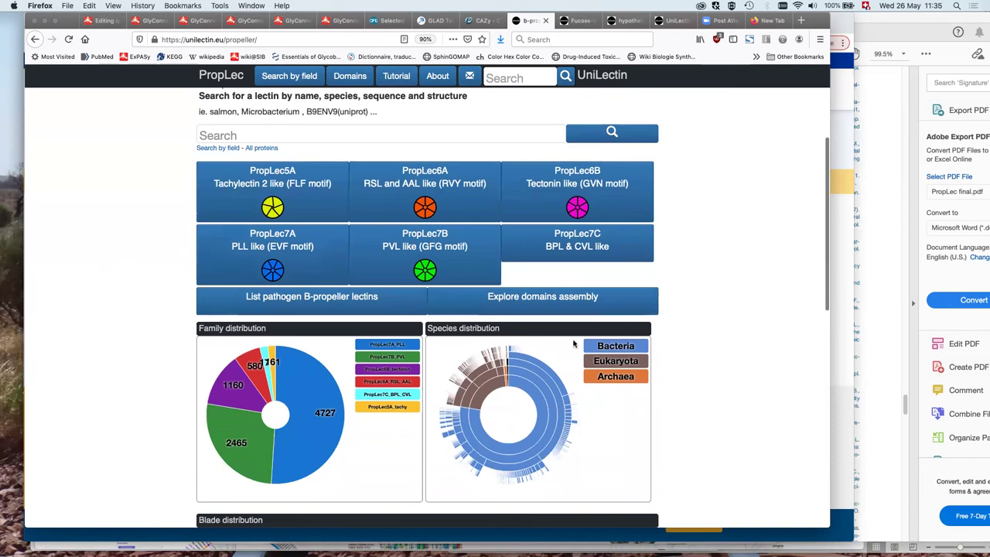
mouse_move(473, 369)
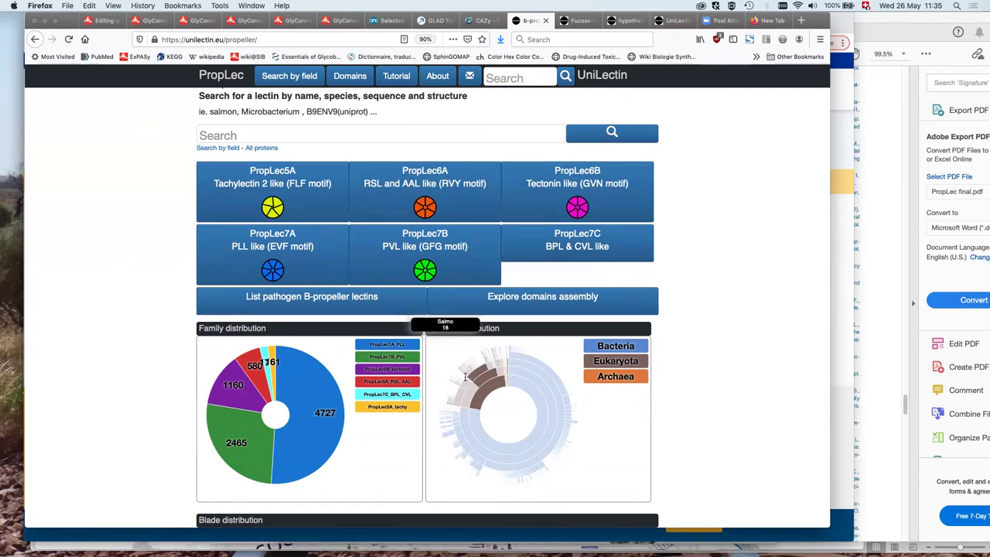
mouse_move(457, 384)
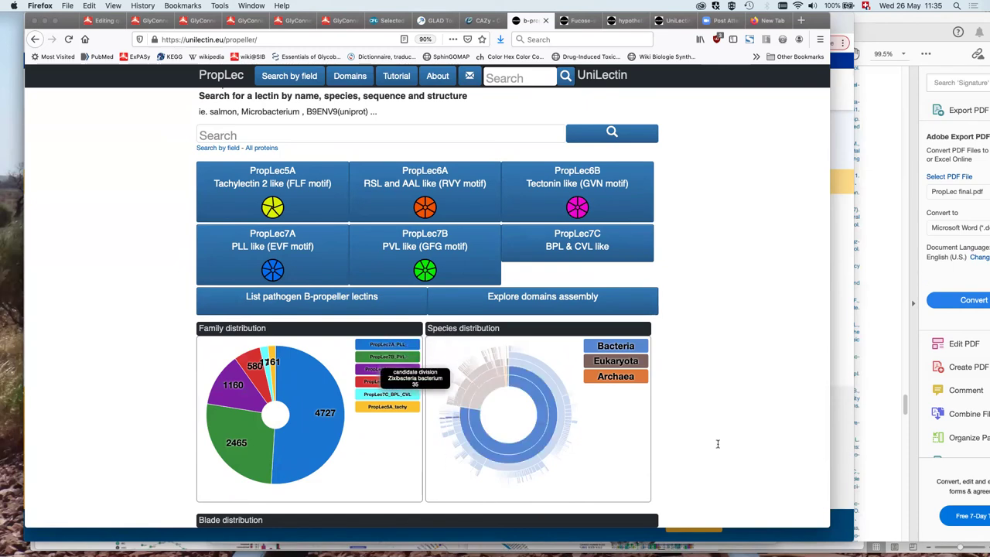
scroll(759, 420, "down", 1)
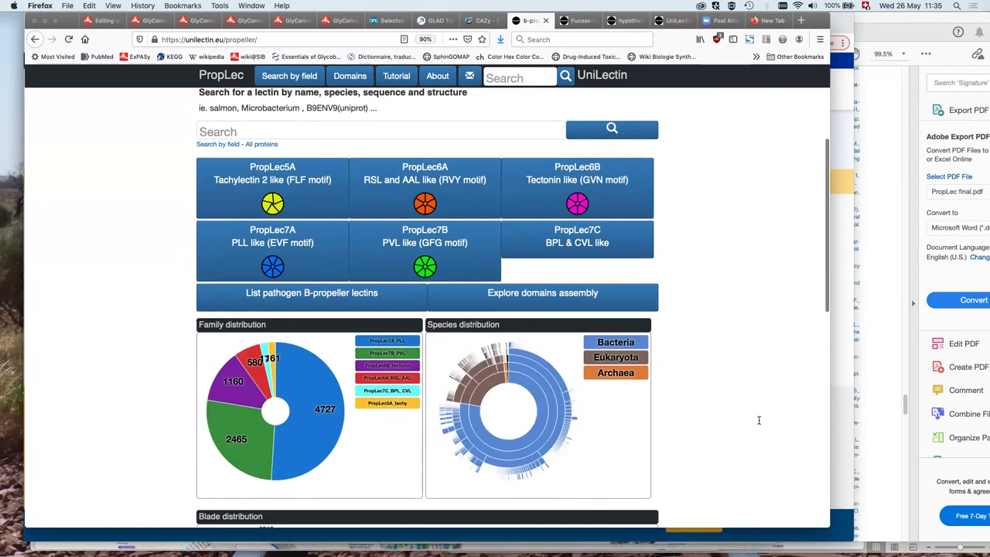
scroll(758, 420, "down", 2)
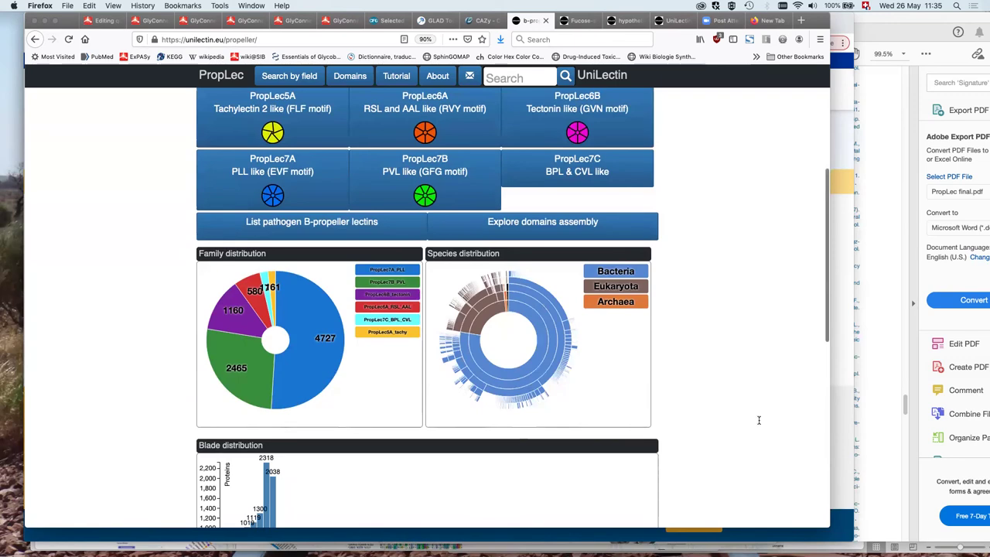
scroll(759, 420, "down", 1)
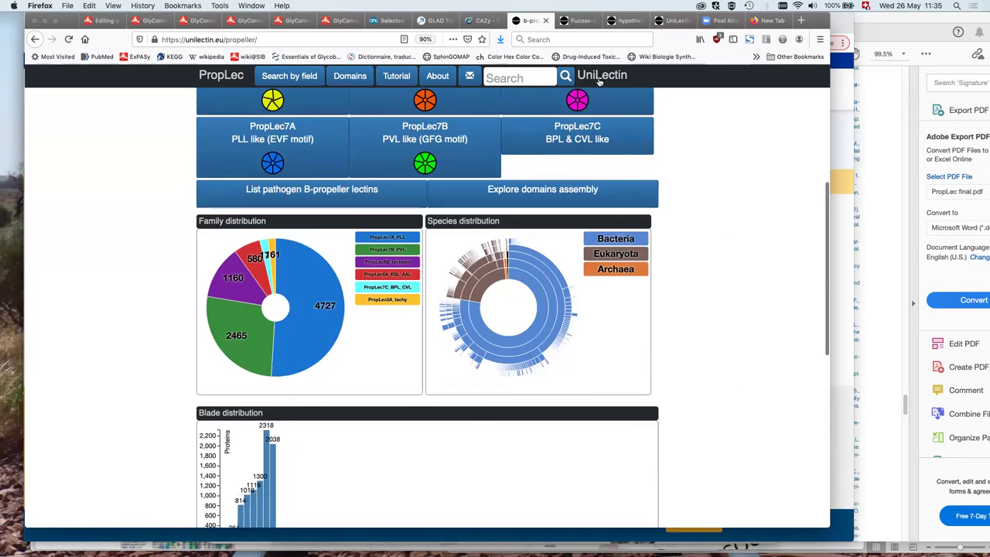
scroll(599, 81, "up", 5)
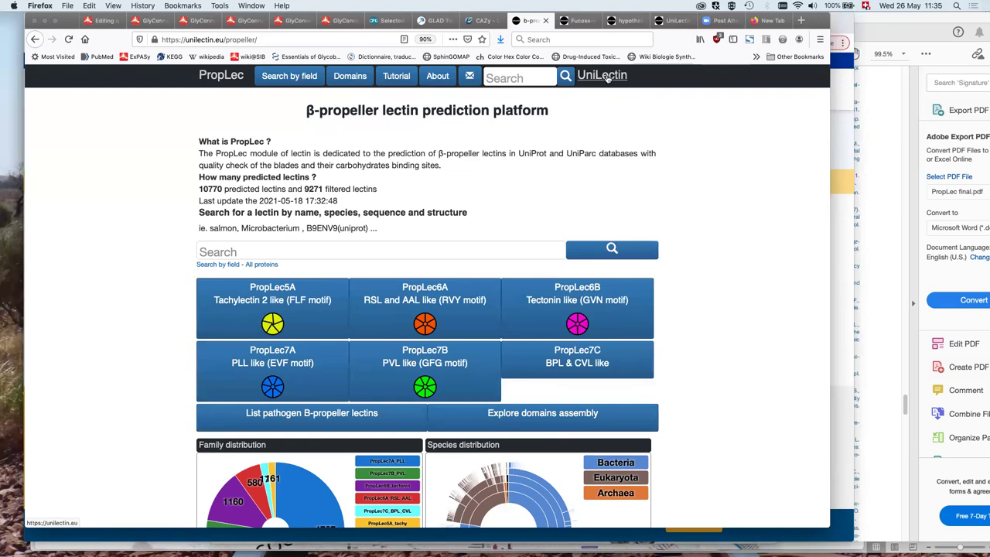
Step: Open LectomeXplore from the UniLectin home page and view its taxonomic tree and lists of most frequent protein names and Pfam domains
left_click(608, 81)
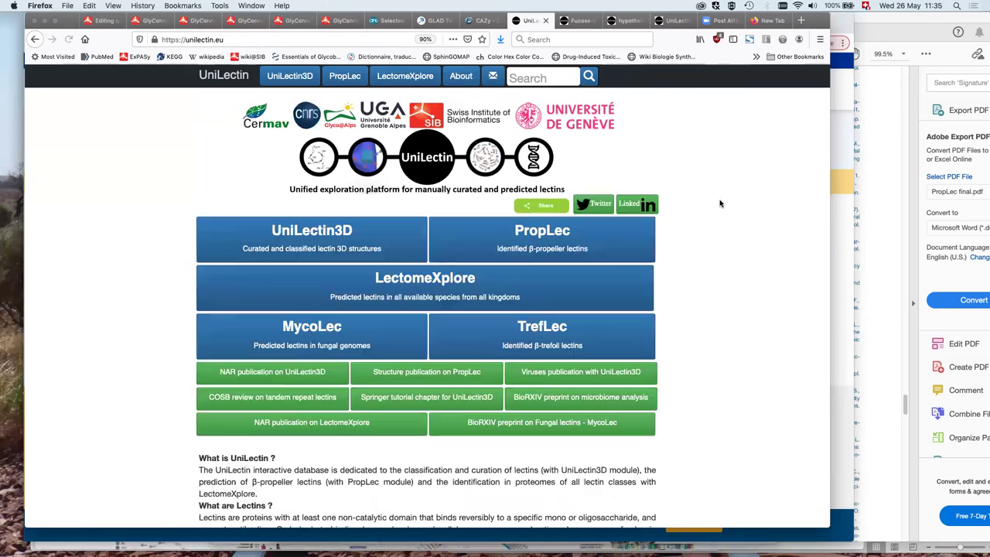
left_click(404, 76)
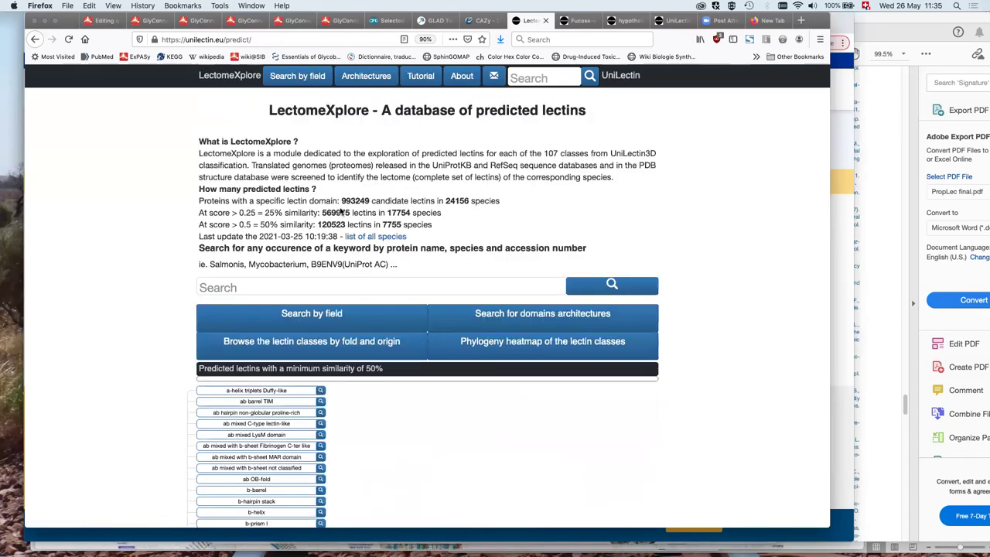
scroll(499, 249, "down", 5)
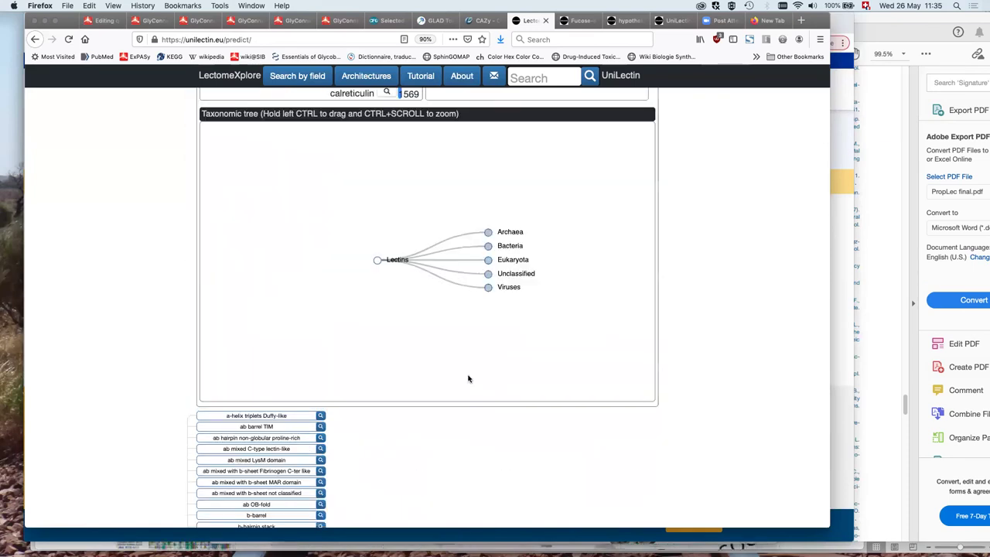
scroll(151, 374, "up", 3)
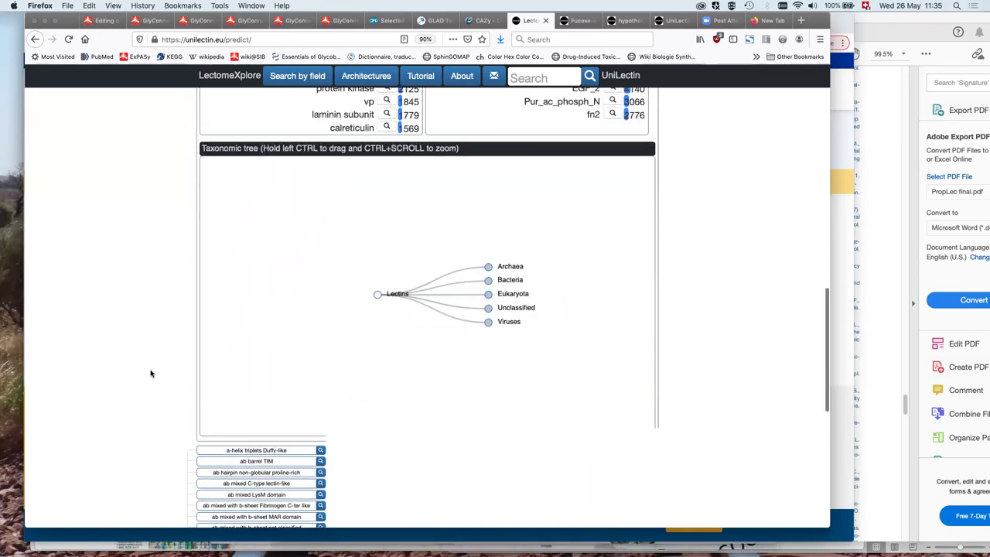
scroll(151, 374, "up", 2)
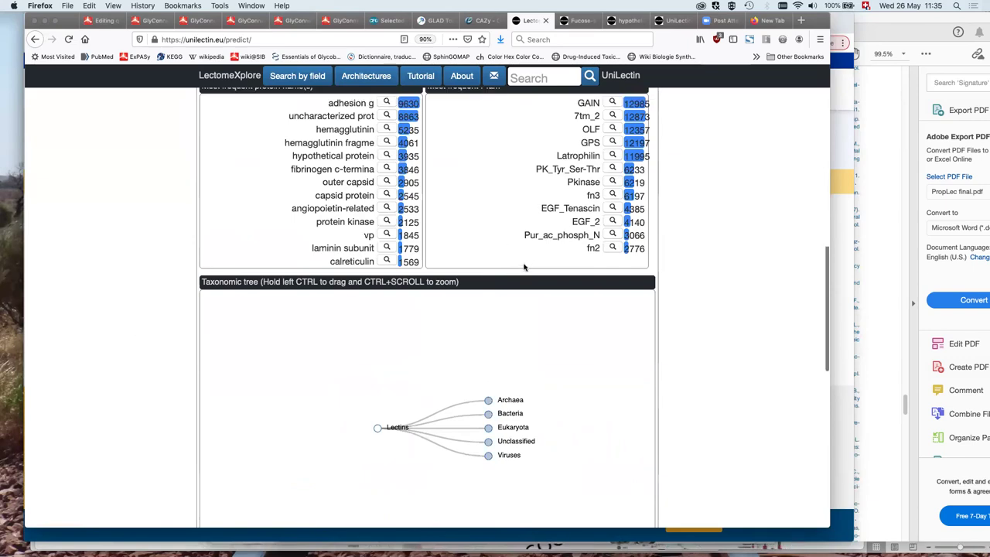
Step: Examine the identified lectin classes, taxonomic distribution and candidate statistics on the LectomeXplore home page
scroll(526, 268, "up", 6)
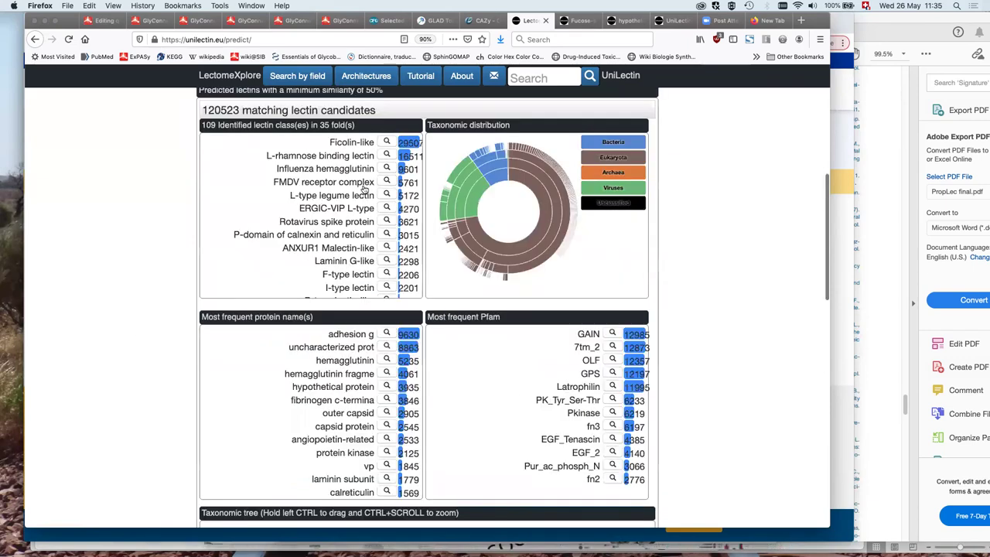
scroll(364, 189, "up", 1)
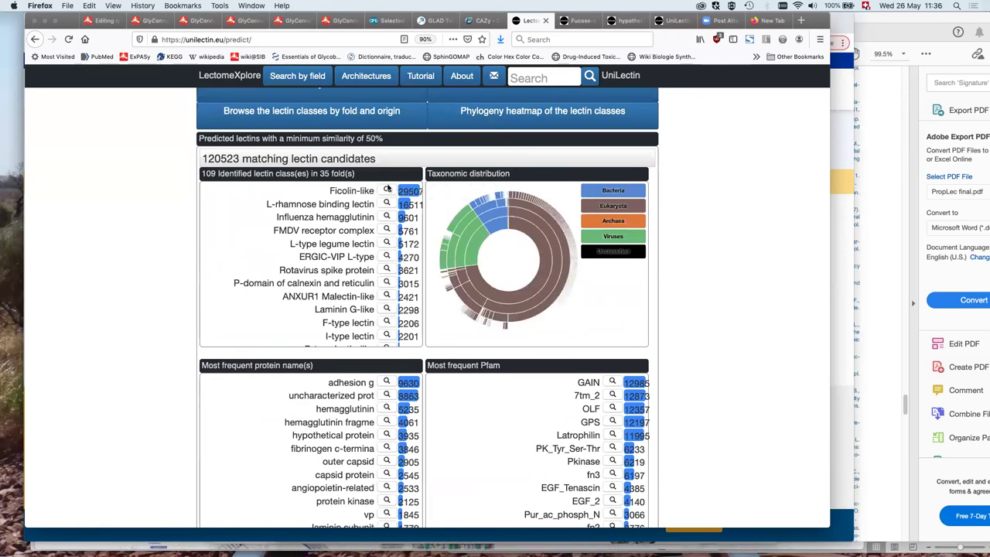
scroll(240, 208, "down", 1)
scroll(240, 208, "down", 3)
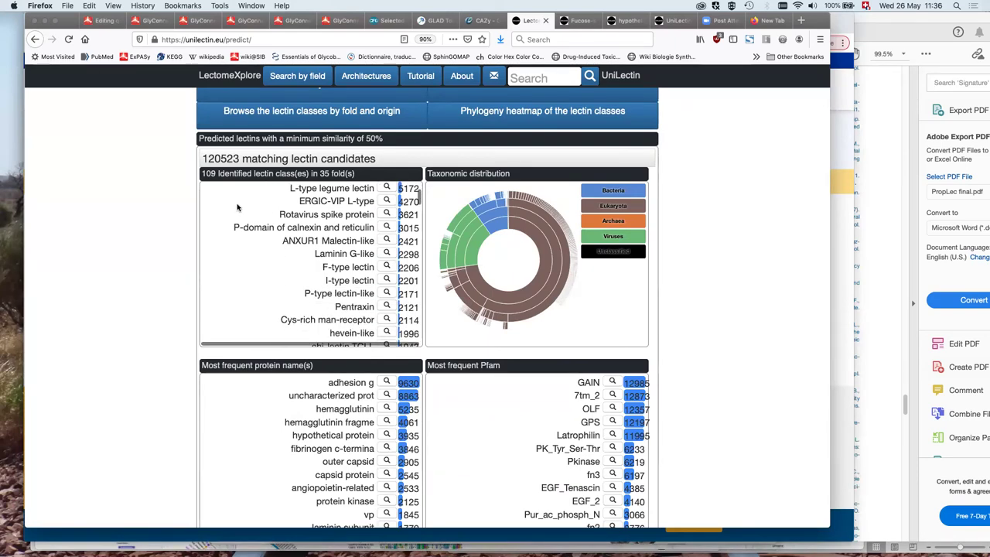
scroll(308, 195, "up", 4)
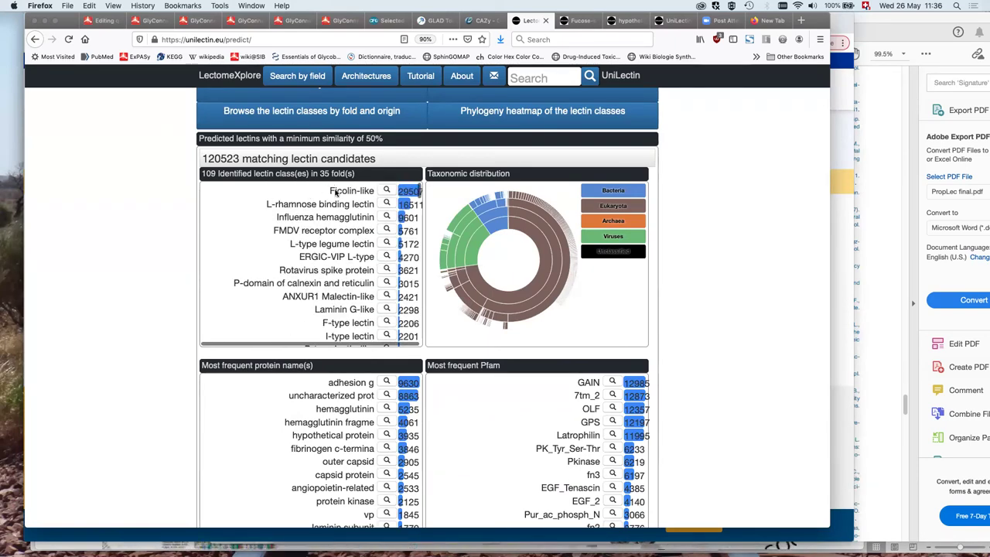
scroll(113, 241, "up", 3)
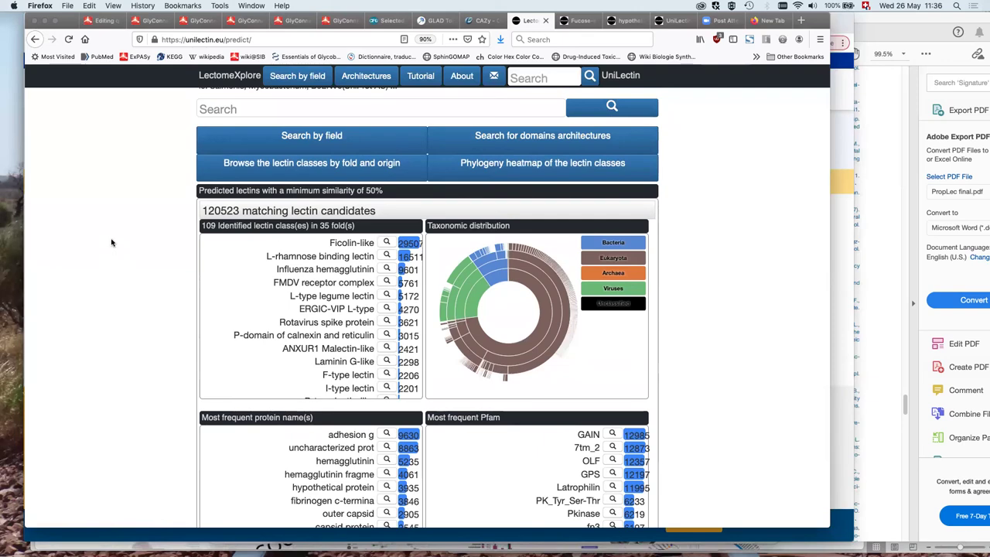
scroll(99, 221, "up", 1)
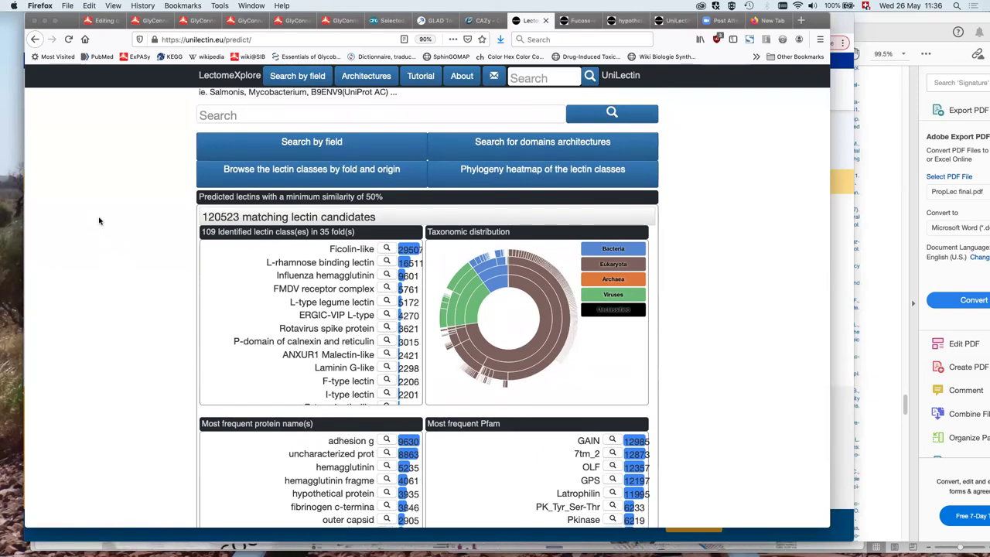
scroll(327, 253, "up", 2)
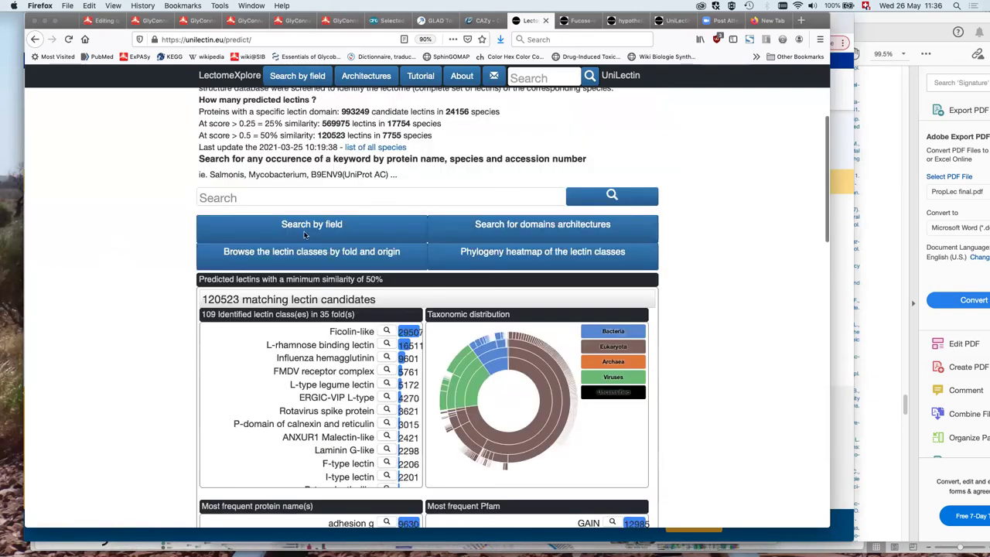
scroll(317, 203, "up", 1)
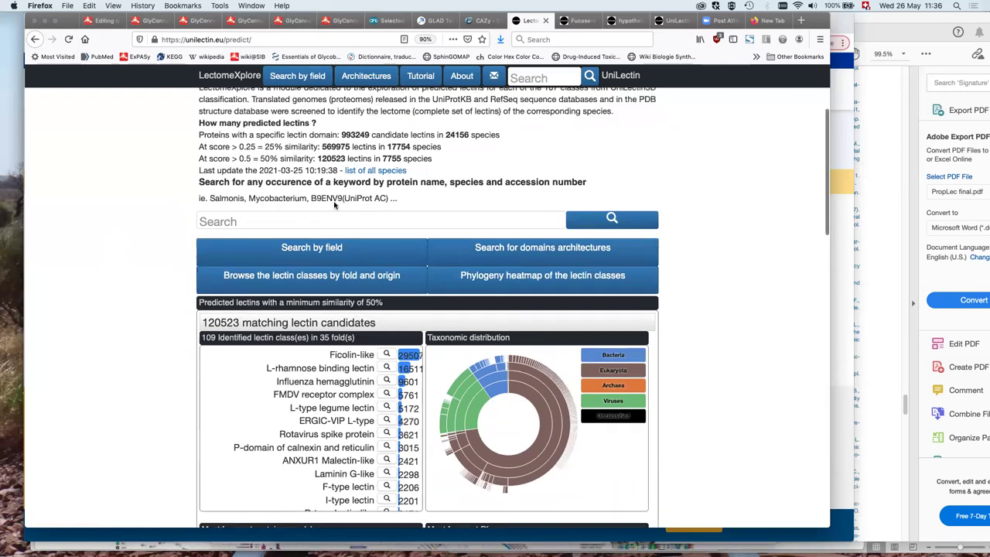
Step: View the field search form with its bioinformatics detailed criteria expanded, and open the search for domain architectures
left_click(335, 246)
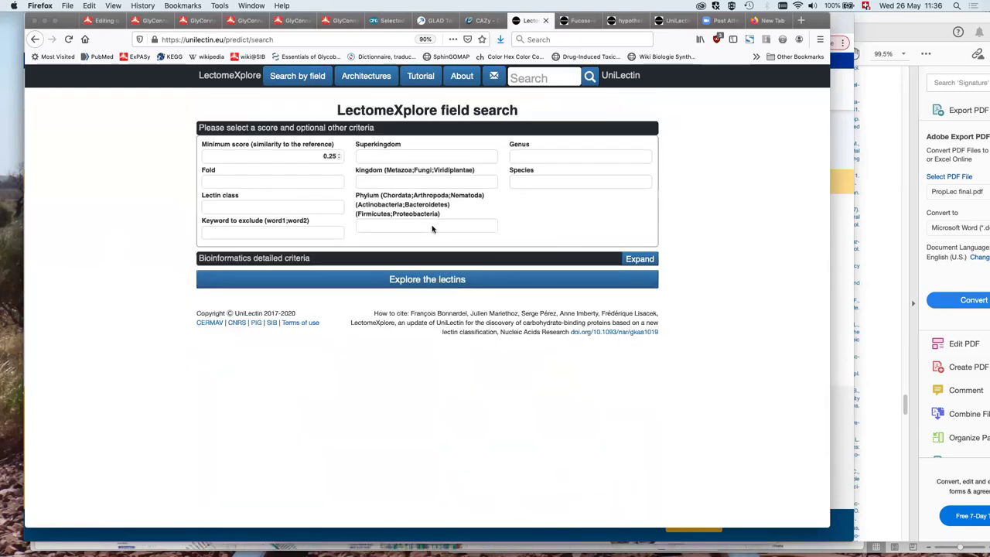
left_click(642, 259)
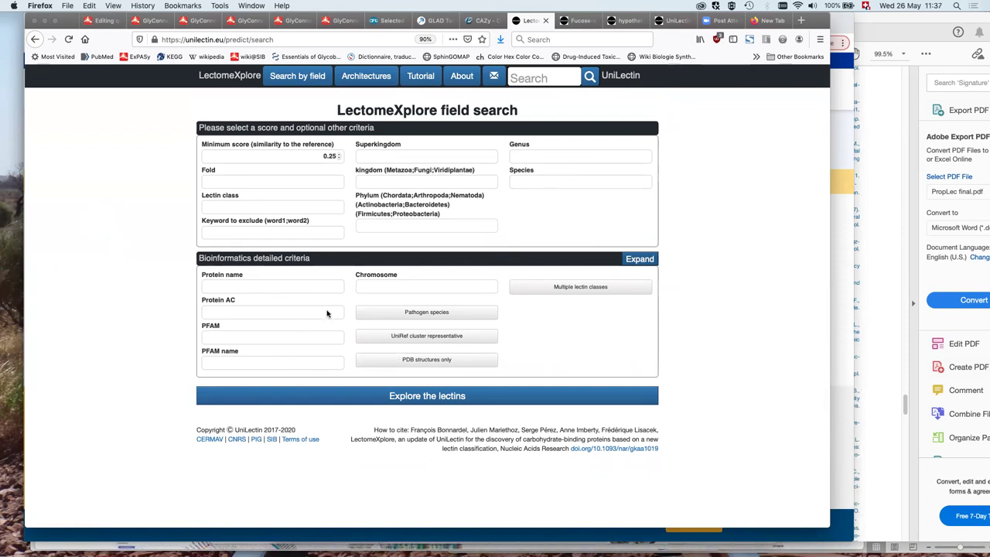
left_click(34, 40)
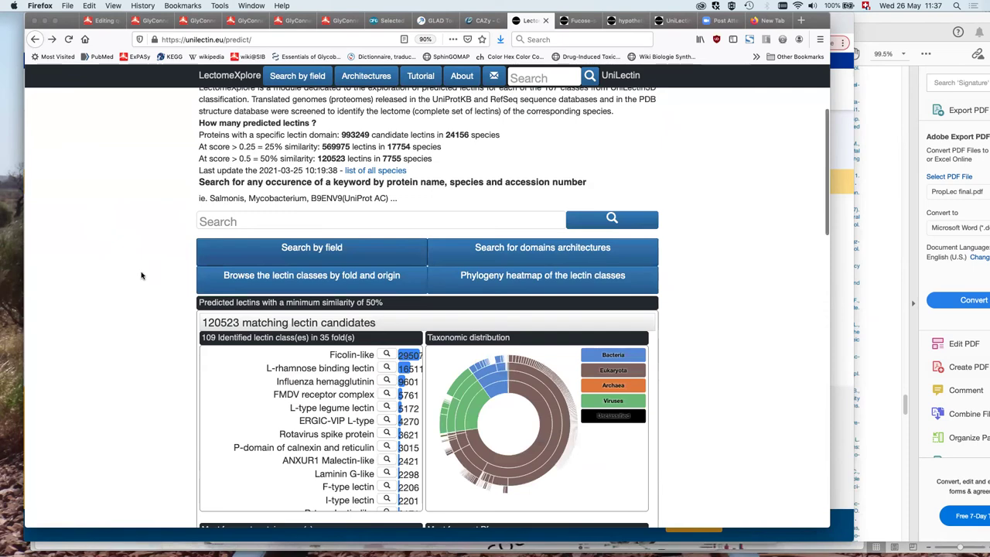
scroll(340, 247, "down", 2)
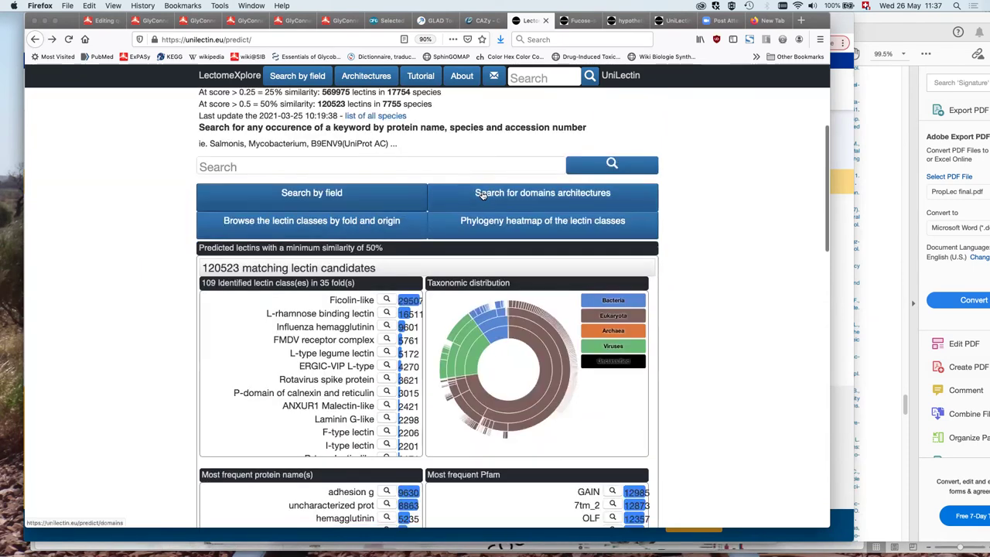
left_click(482, 195)
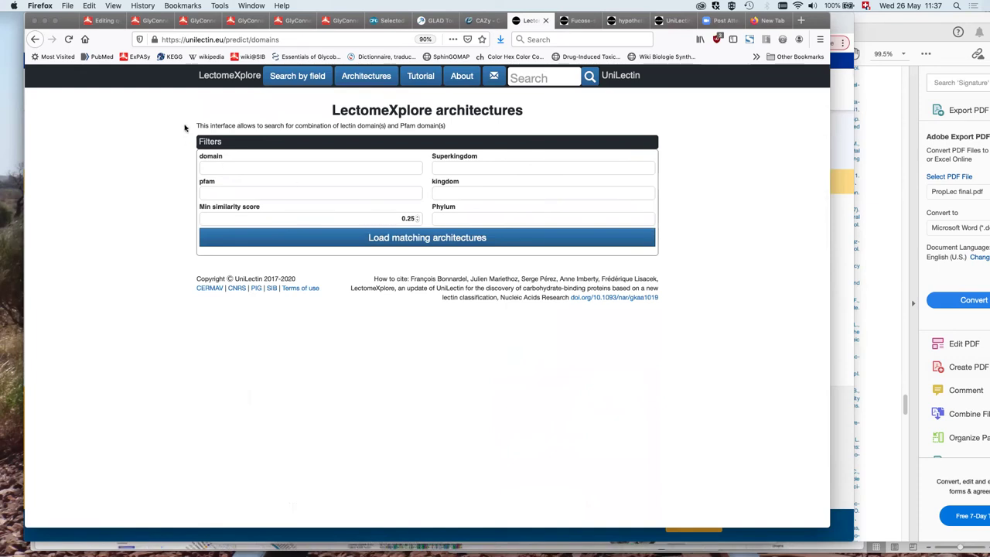
Step: Return to the LectomeXplore home page and browse the predicted lectin classes by fold and origin
left_click(229, 75)
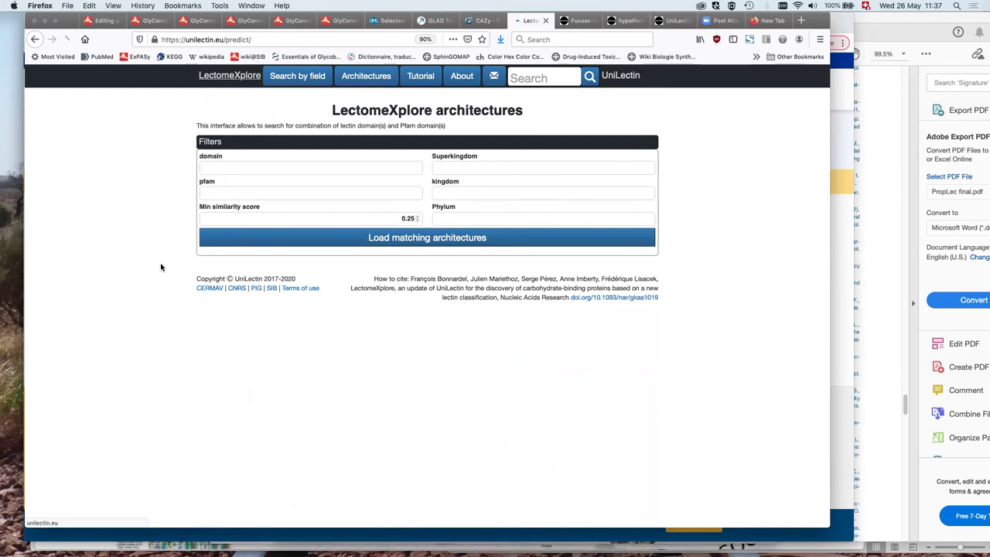
left_click(294, 329)
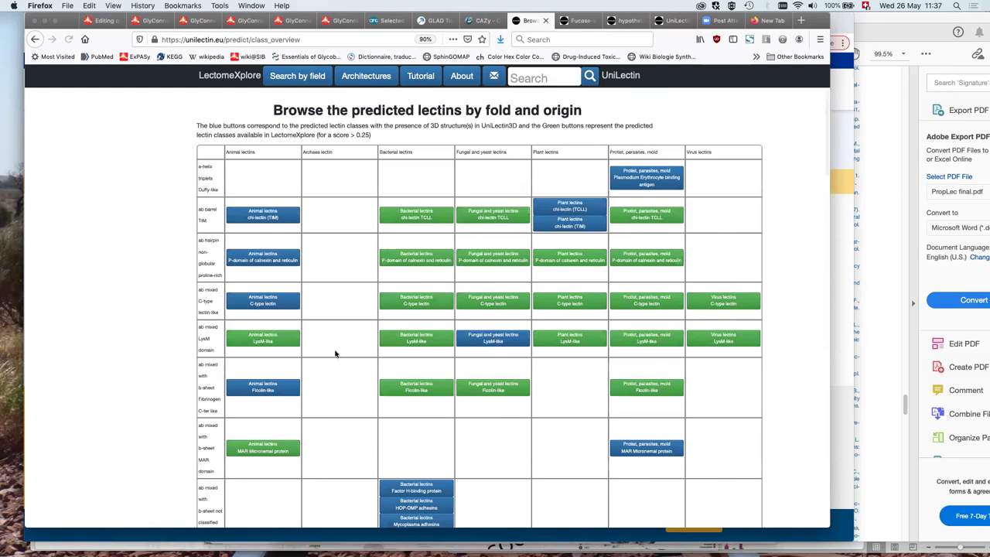
scroll(341, 348, "down", 5)
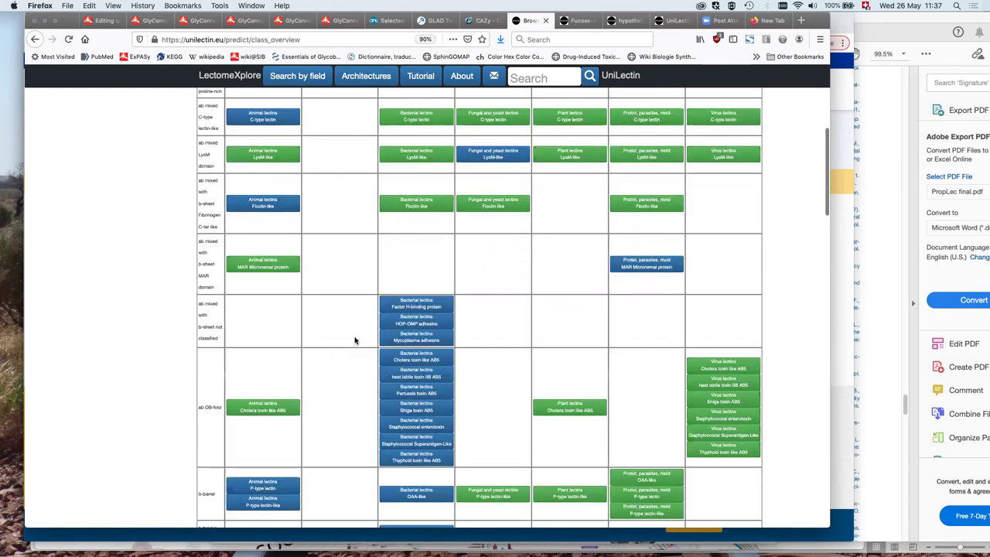
Step: Explore the predicted animal lectins of the Cholera toxin like AB5 class and view their taxonomy and lectin list
scroll(271, 402, "down", 1)
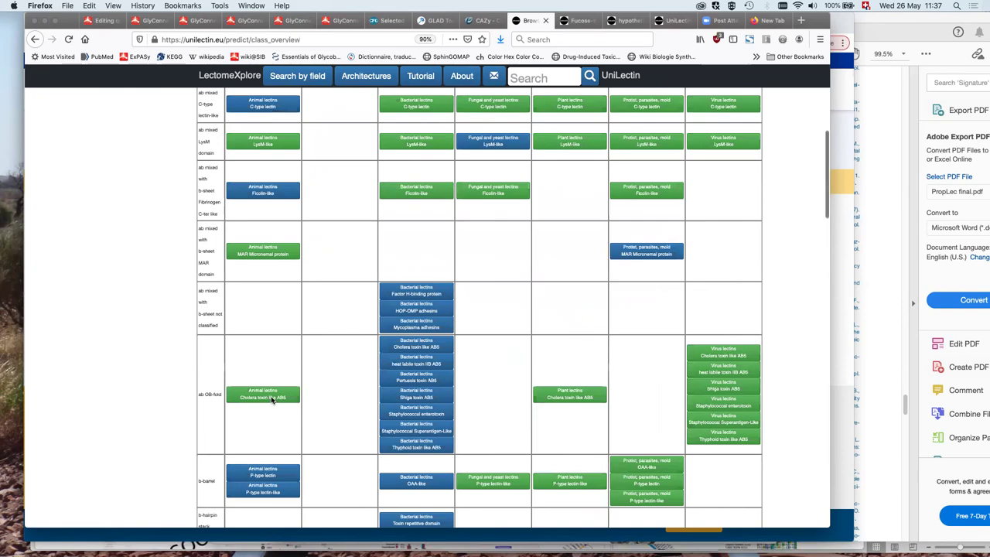
left_click(272, 400)
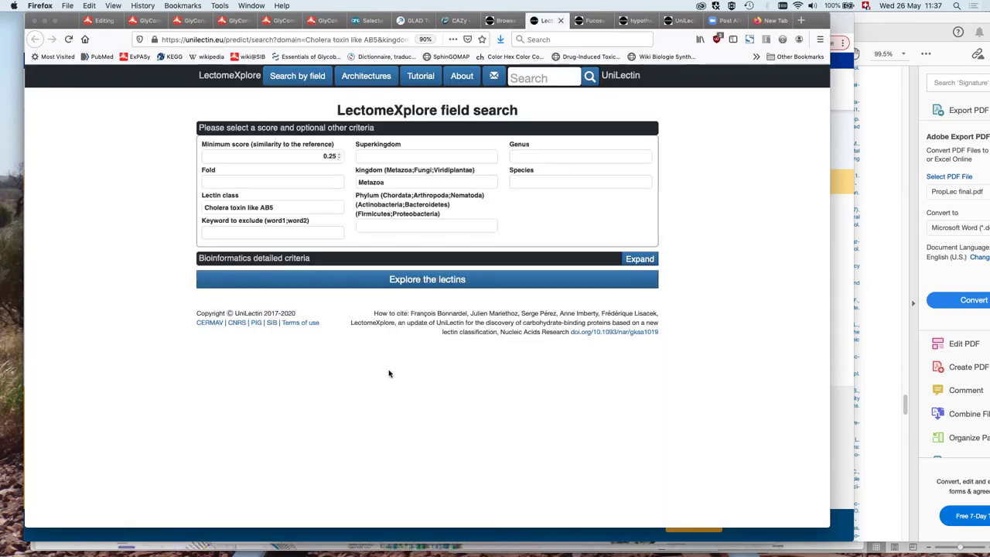
left_click(379, 280)
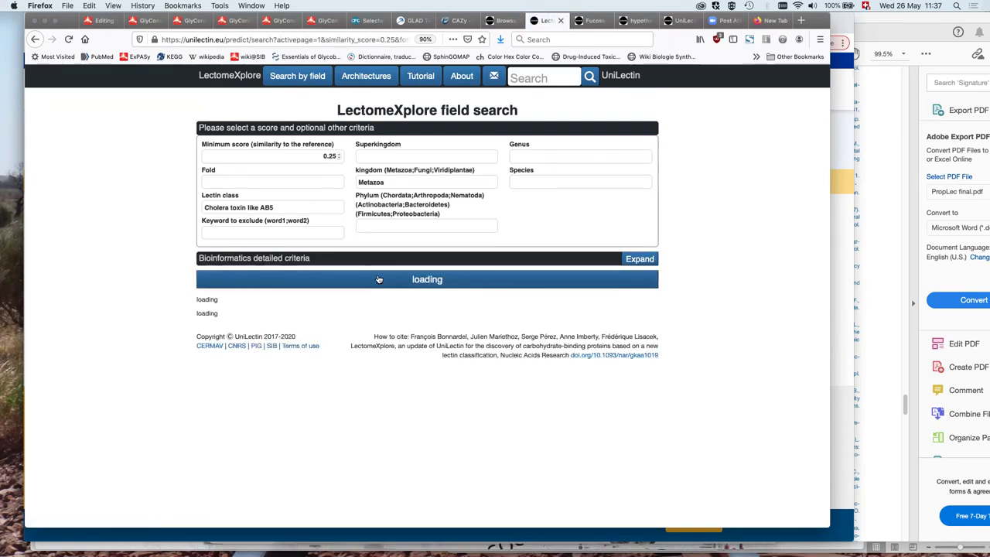
scroll(139, 299, "down", 1)
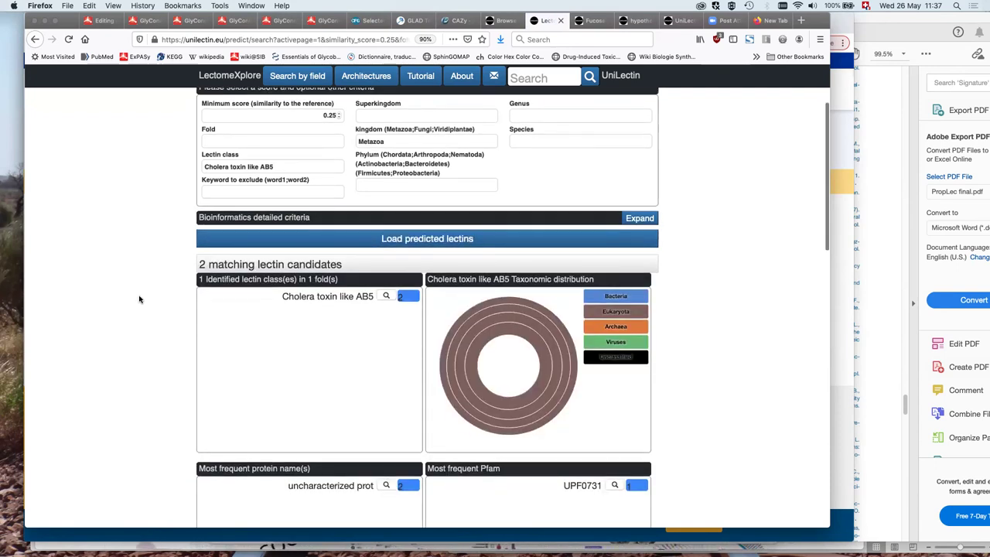
scroll(139, 300, "down", 10)
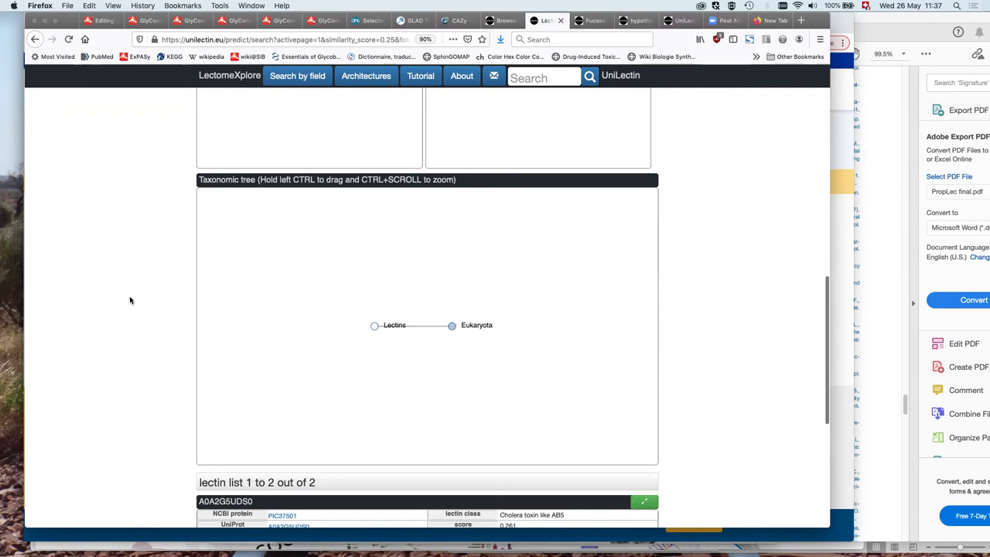
scroll(213, 334, "down", 3)
scroll(314, 332, "down", 2)
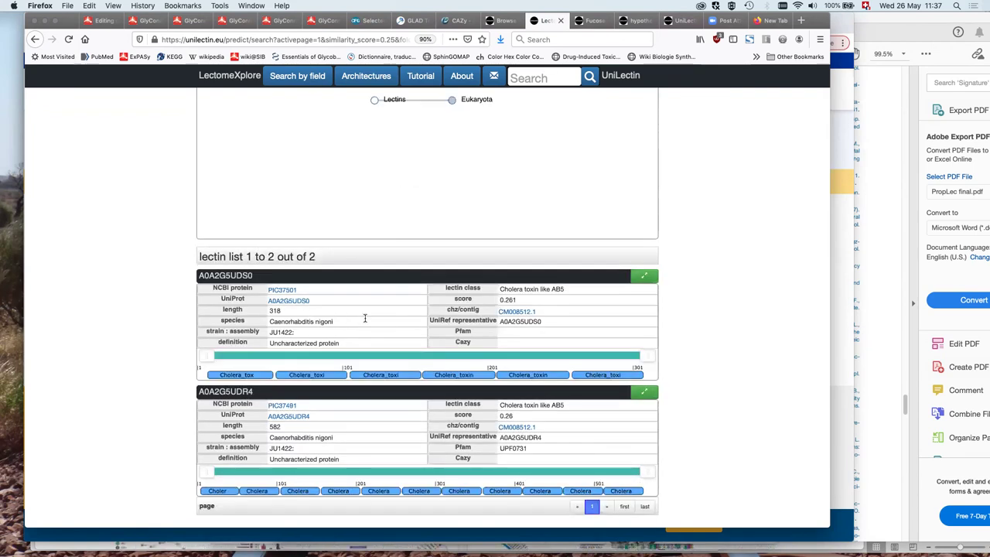
scroll(365, 318, "down", 1)
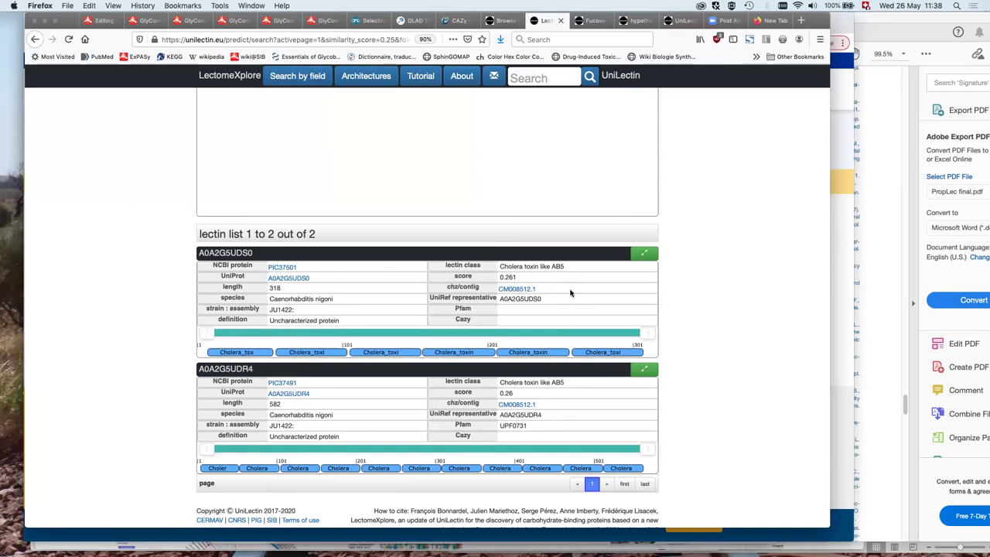
Step: Open the detailed entry for A0A2G5UDS0 and examine its amino acid conservation, reference motif and gene viewer
left_click(642, 253)
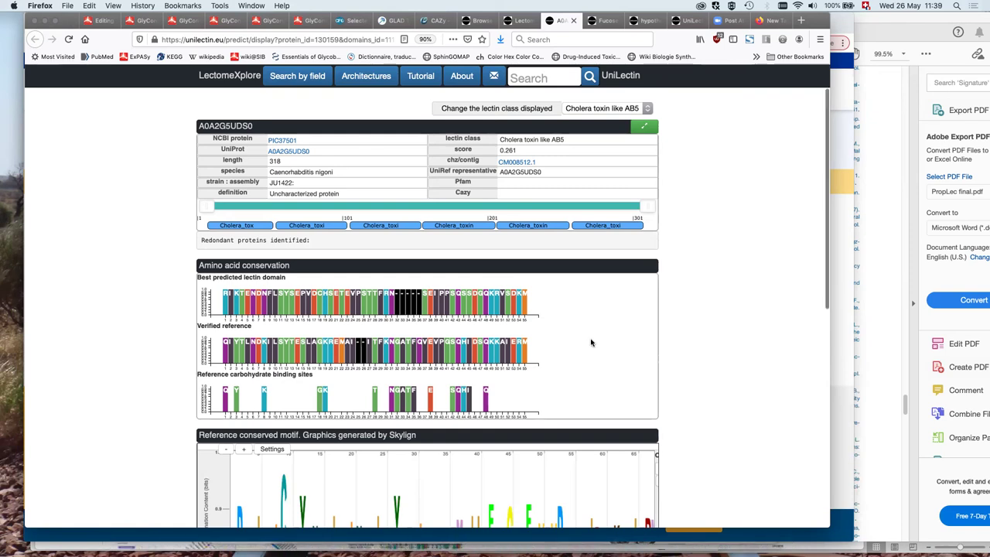
scroll(682, 299, "down", 2)
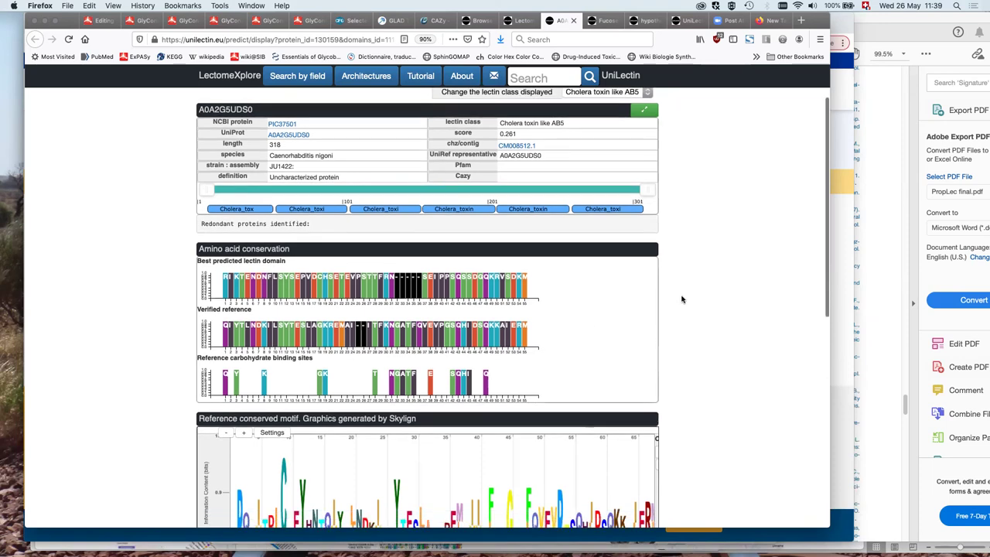
scroll(683, 299, "down", 1)
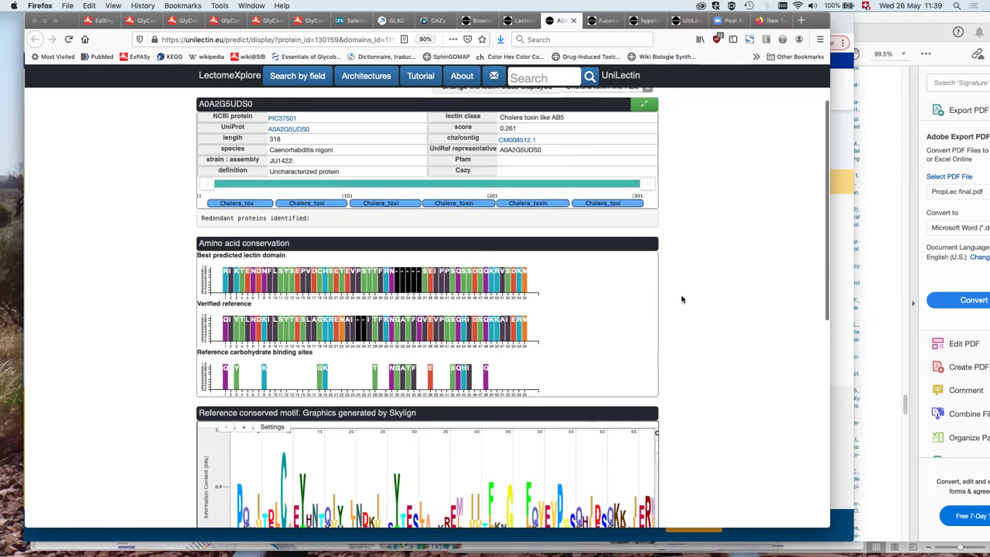
scroll(696, 294, "down", 5)
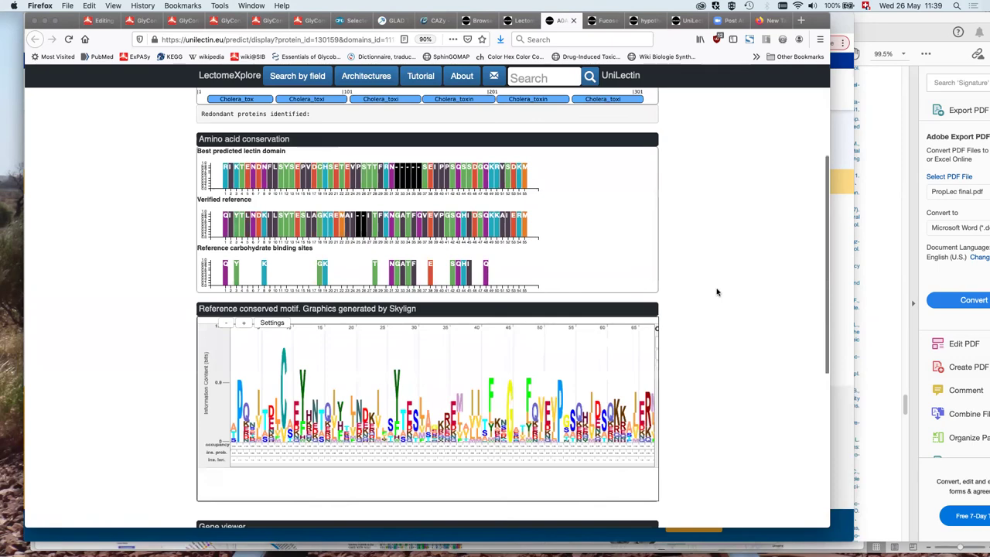
scroll(717, 291, "down", 5)
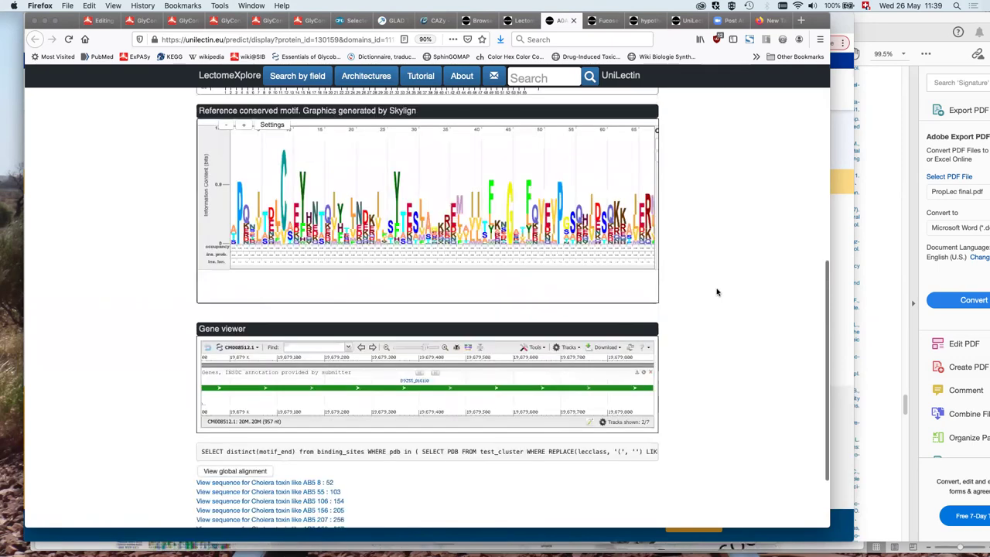
scroll(717, 291, "up", 6)
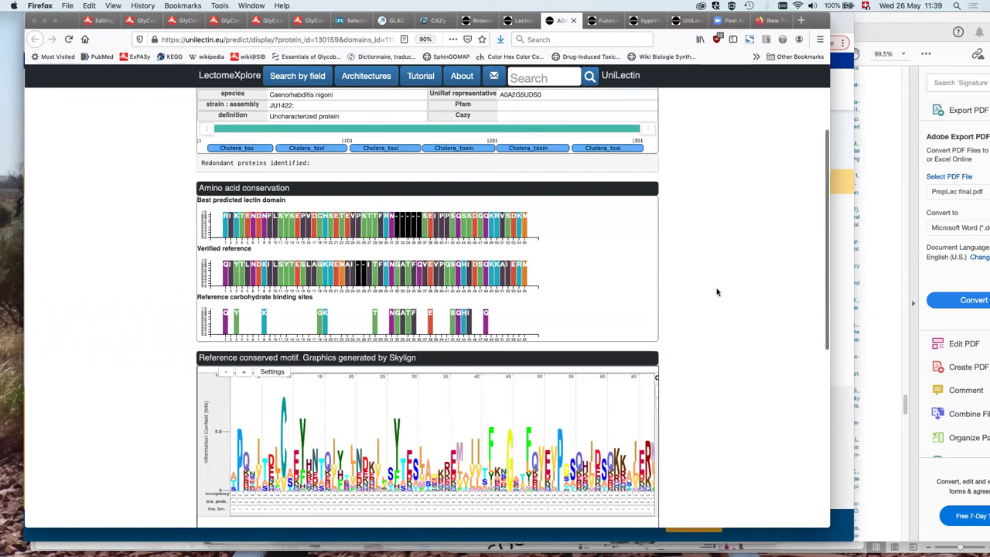
scroll(717, 292, "up", 2)
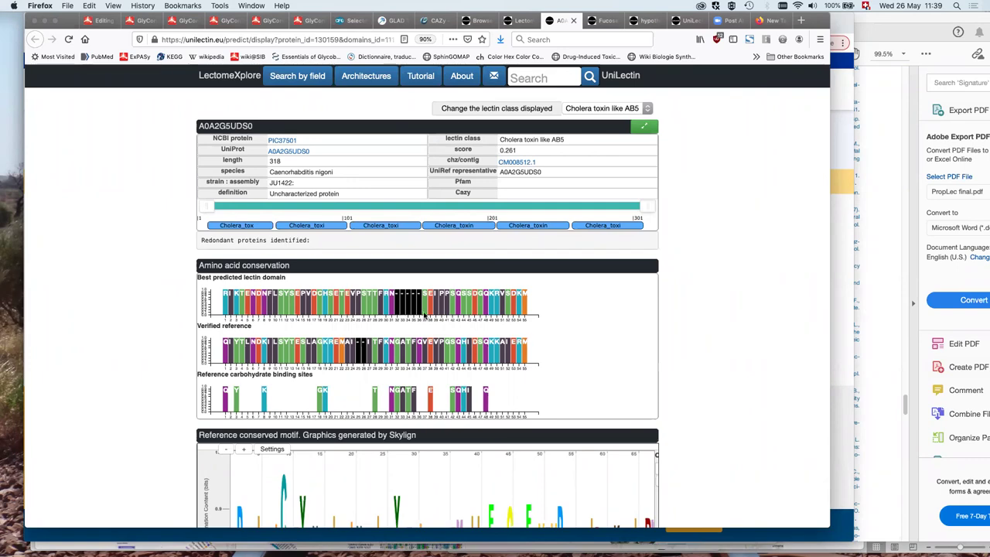
scroll(452, 320, "down", 3)
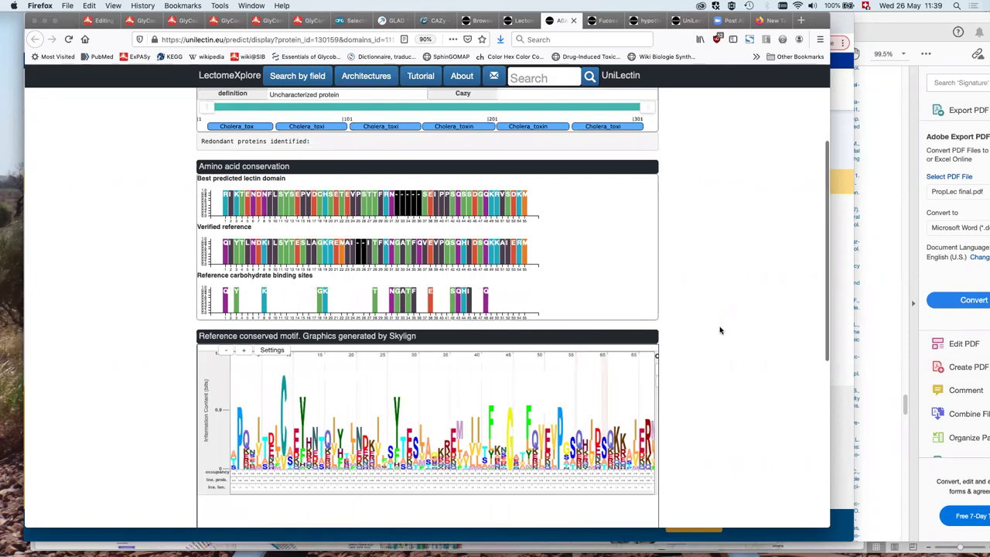
scroll(719, 330, "down", 5)
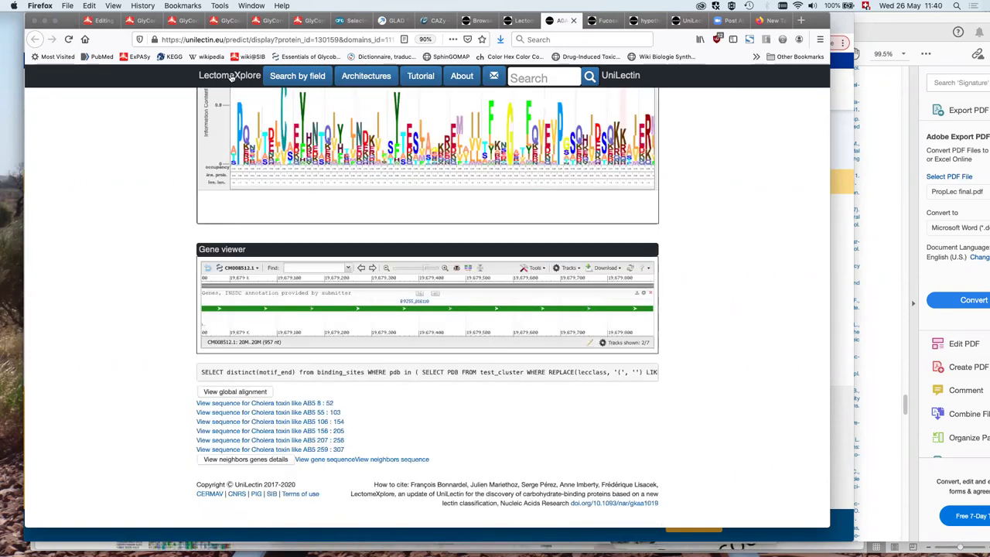
scroll(230, 77, "up", 5)
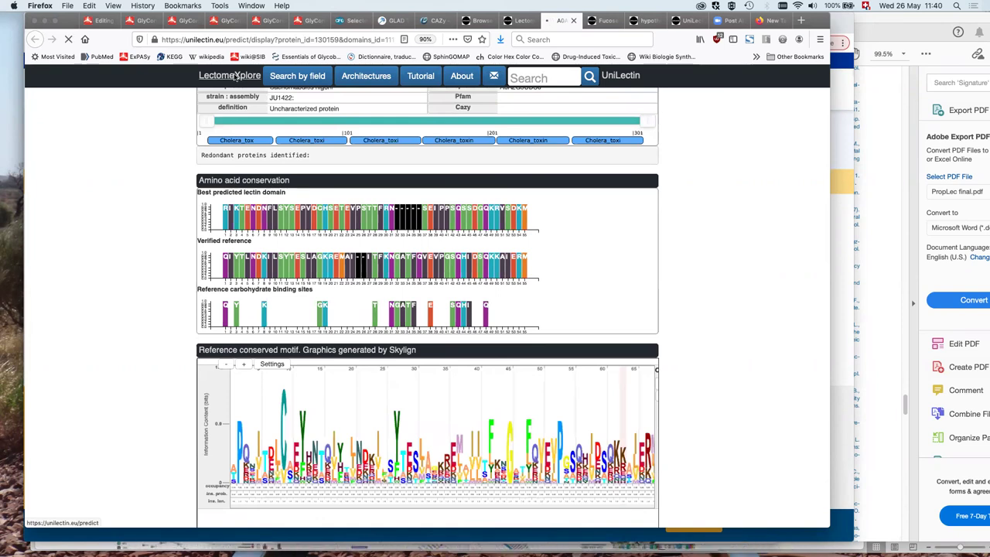
left_click(236, 76)
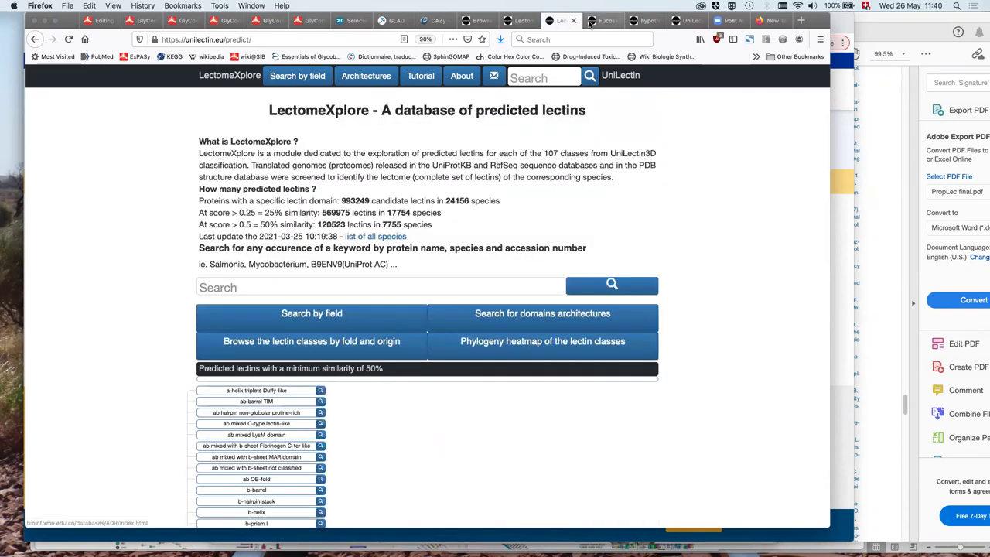
left_click(34, 39)
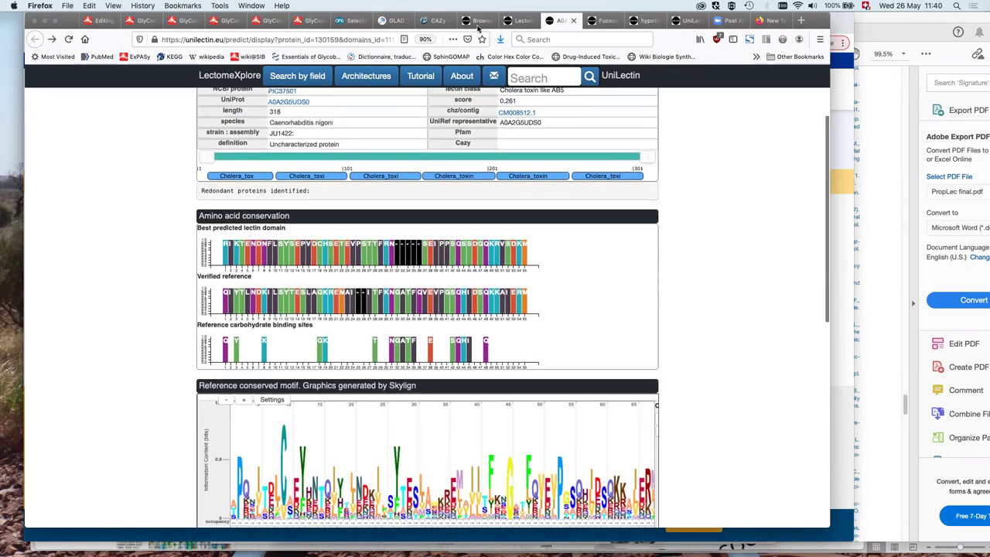
scroll(503, 192, "up", 1)
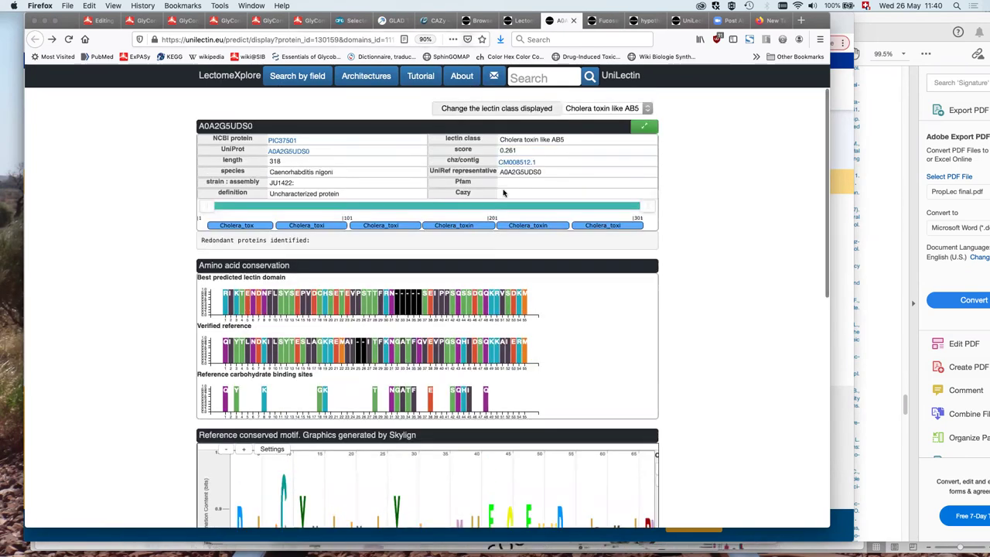
Step: Return to the lectin class overview and explore the predicted plant lectins of the Cholera toxin like AB5 class
key("ctrl+shift+Tab")
key("ctrl+shift+Tab")
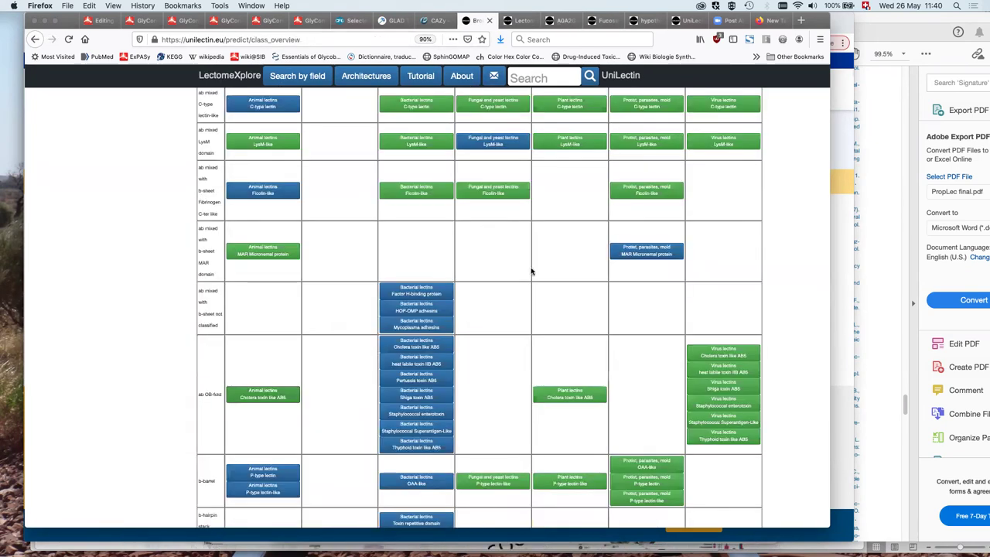
scroll(531, 338, "down", 2)
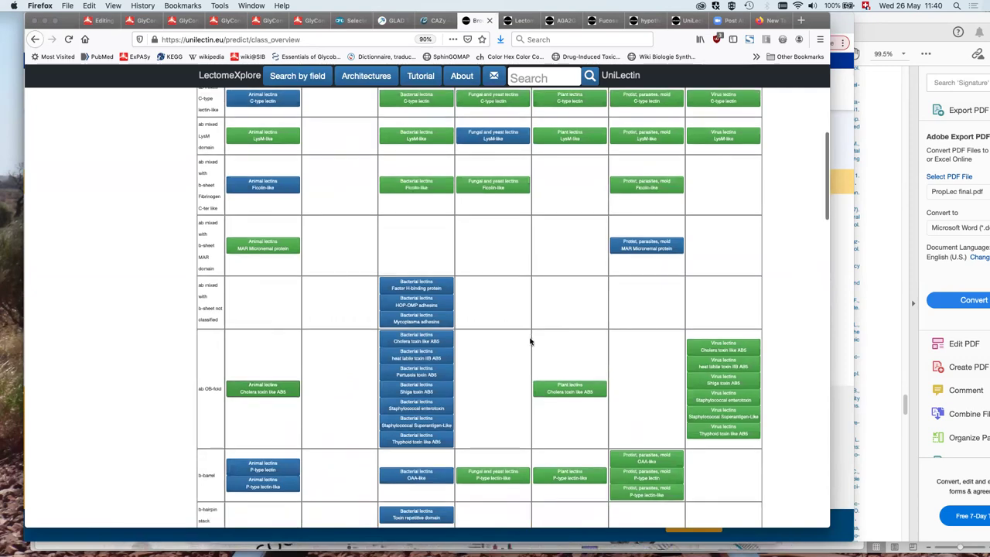
left_click(574, 355)
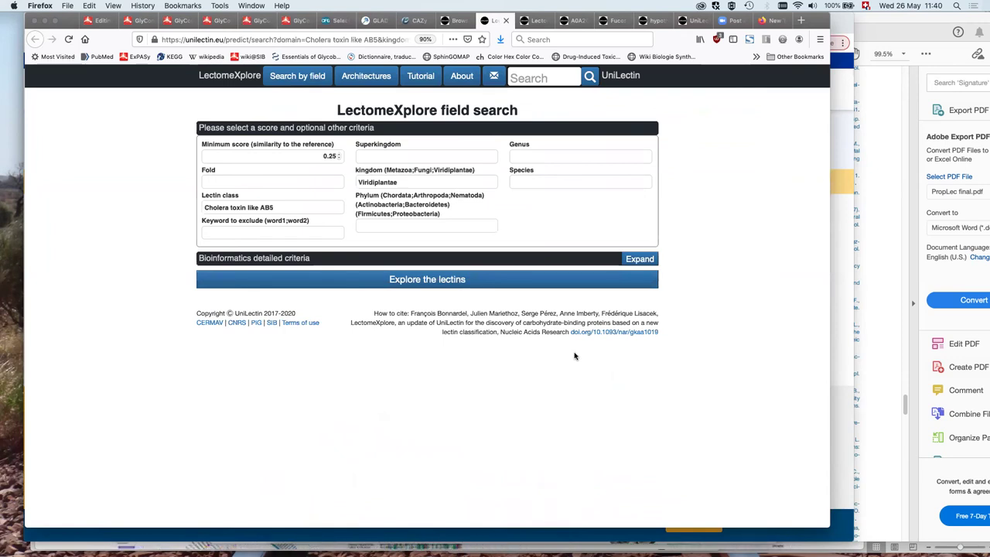
left_click(462, 281)
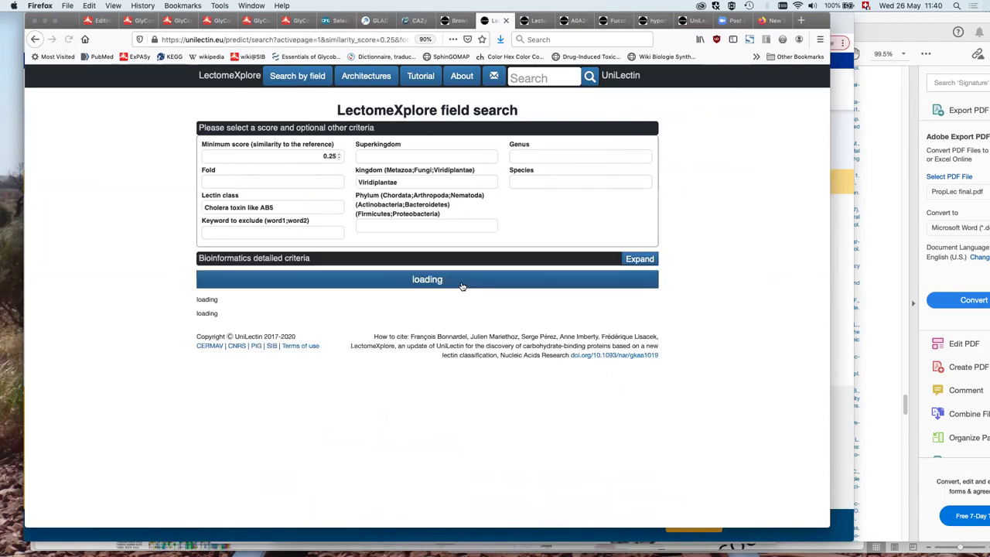
Step: Review the plant candidate's taxonomic distribution, protein name and Pfam summaries, and its entry in the lectin list
scroll(158, 330, "down", 2)
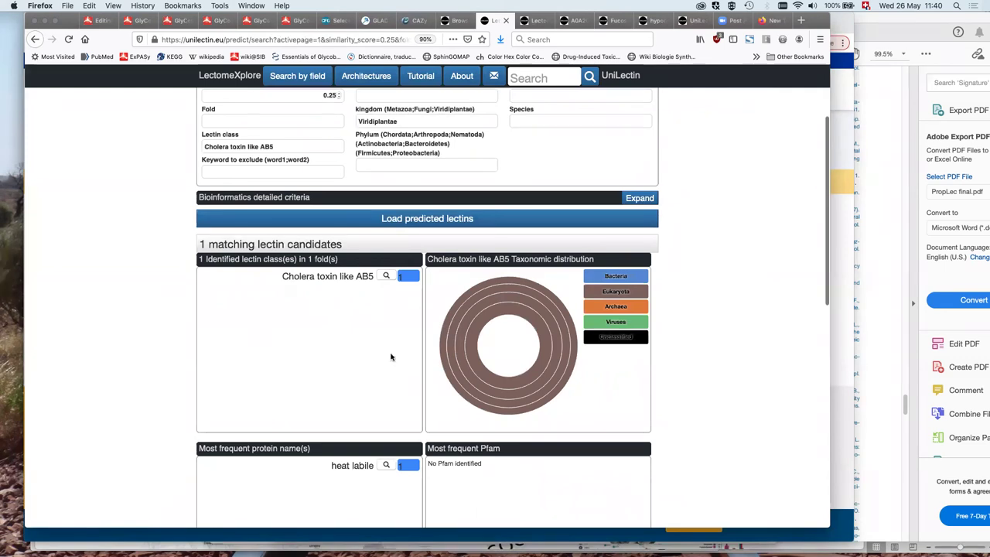
scroll(511, 361, "down", 15)
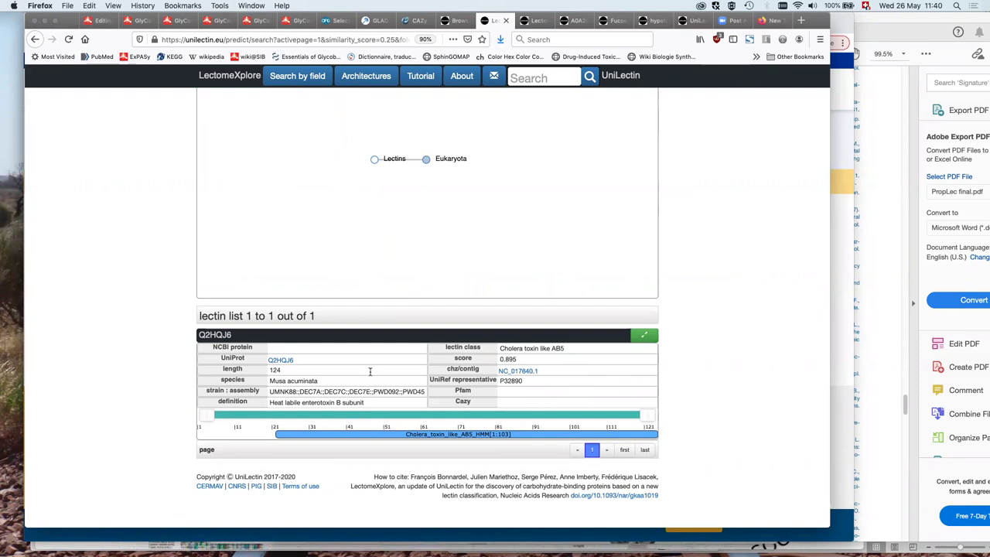
scroll(703, 307, "up", 5)
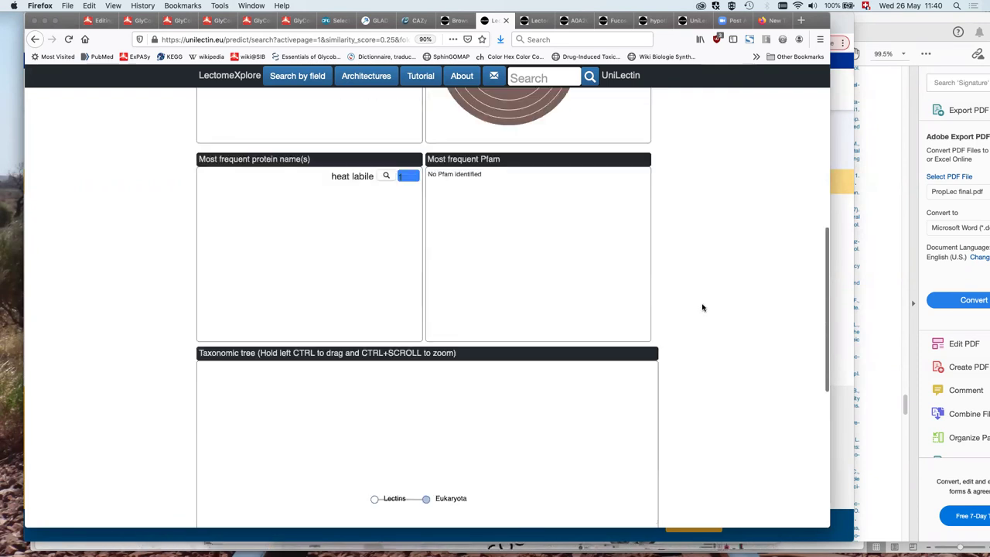
scroll(704, 302, "up", 3)
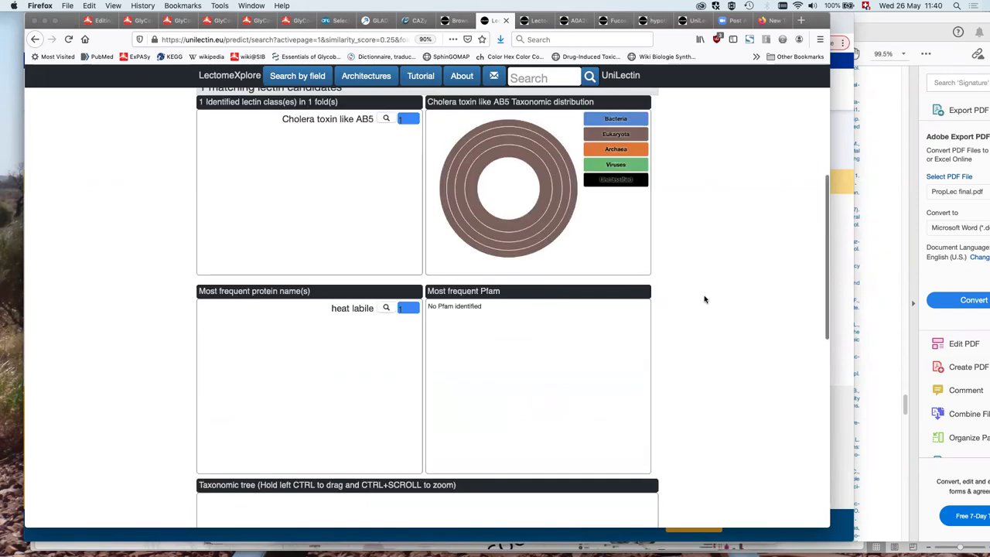
scroll(704, 299, "up", 2)
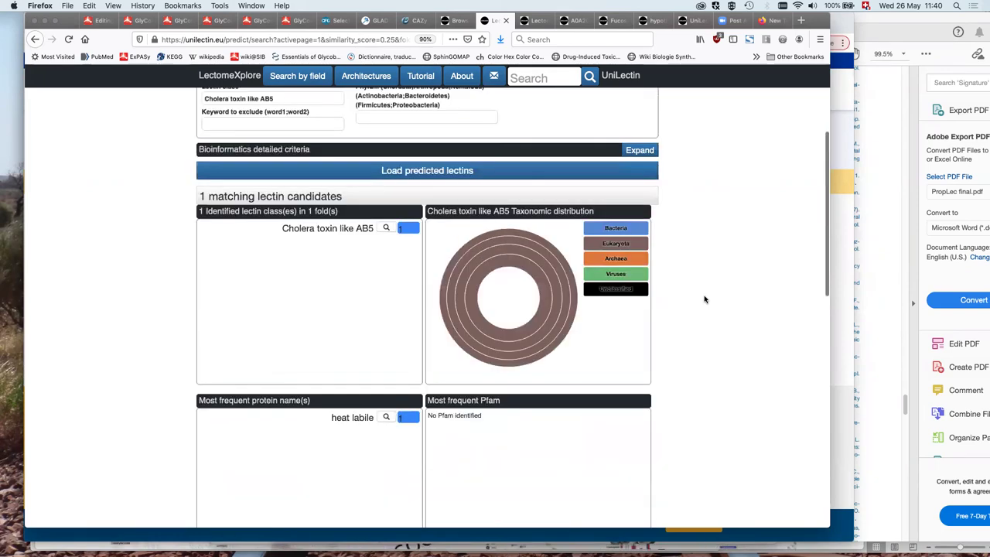
scroll(707, 402, "down", 10)
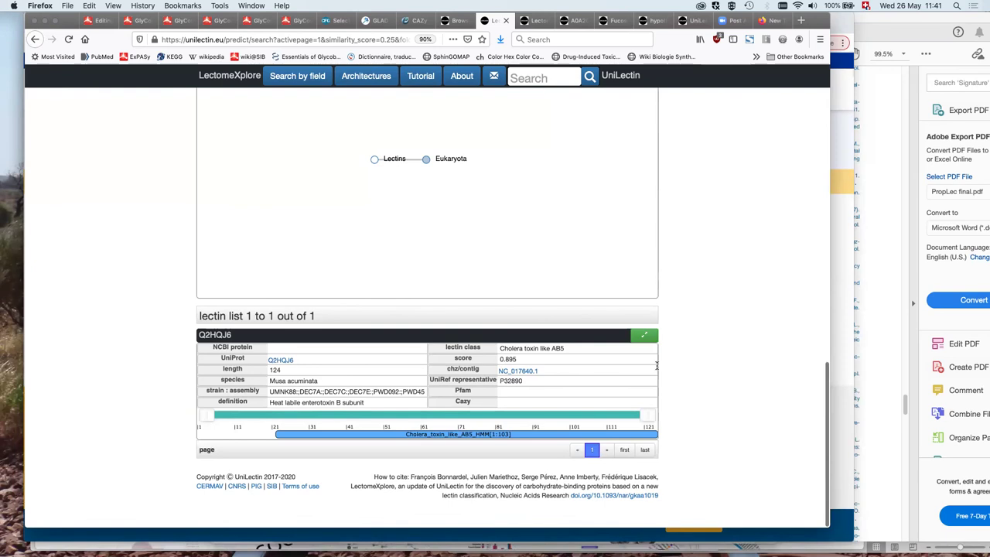
Step: Open the detailed entry for Q2HQJ6 and examine its amino acid conservation, reference motif and the source sequence in the gene viewer
left_click(643, 335)
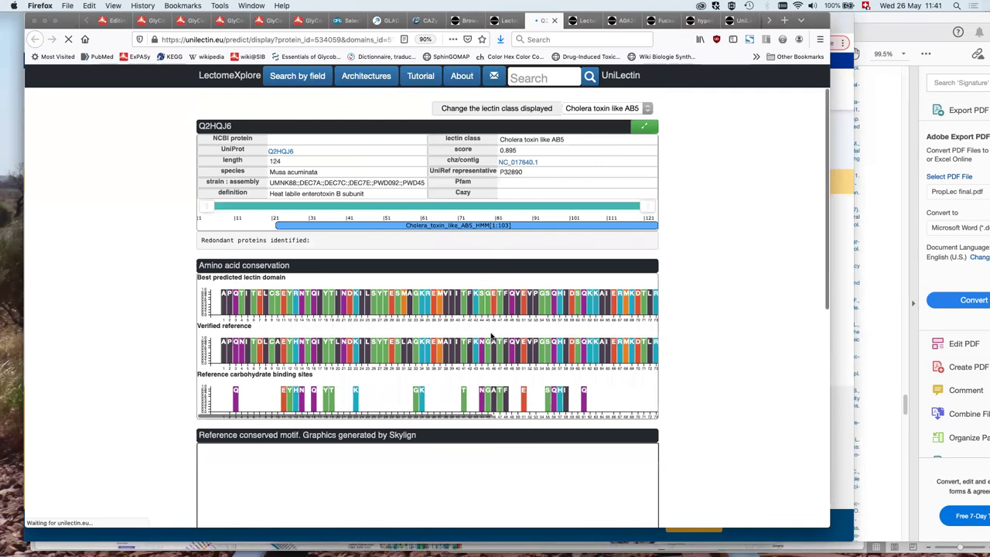
scroll(426, 340, "down", 1)
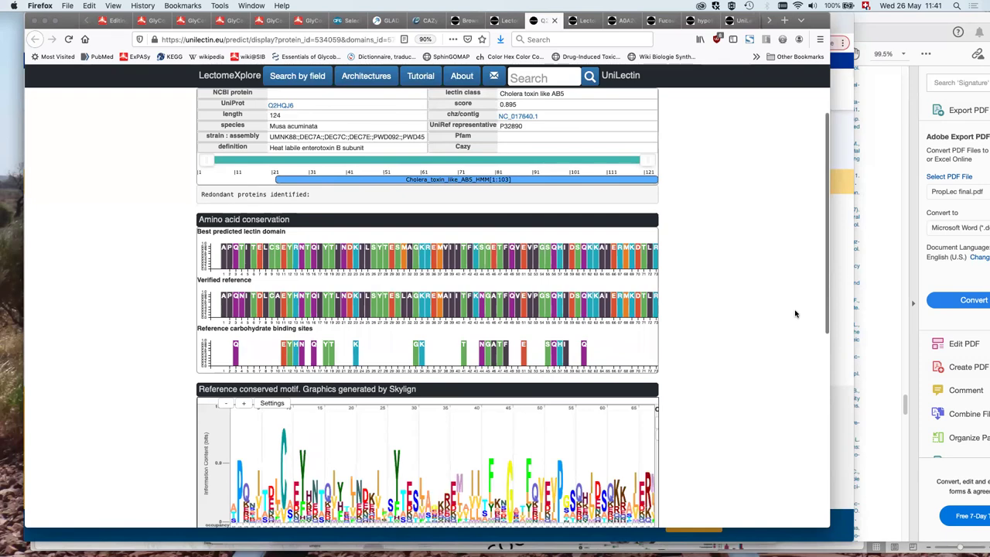
scroll(795, 313, "down", 2)
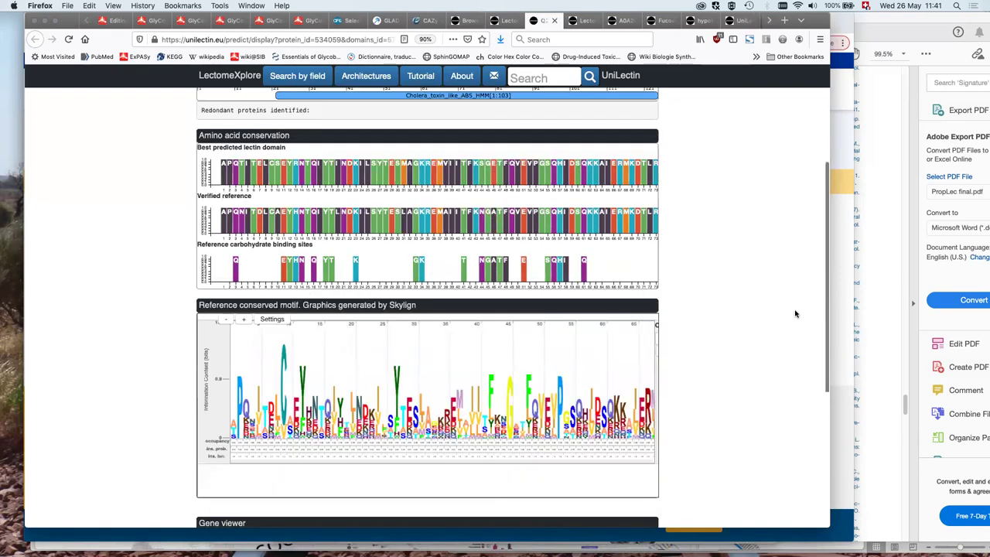
scroll(683, 446, "down", 4)
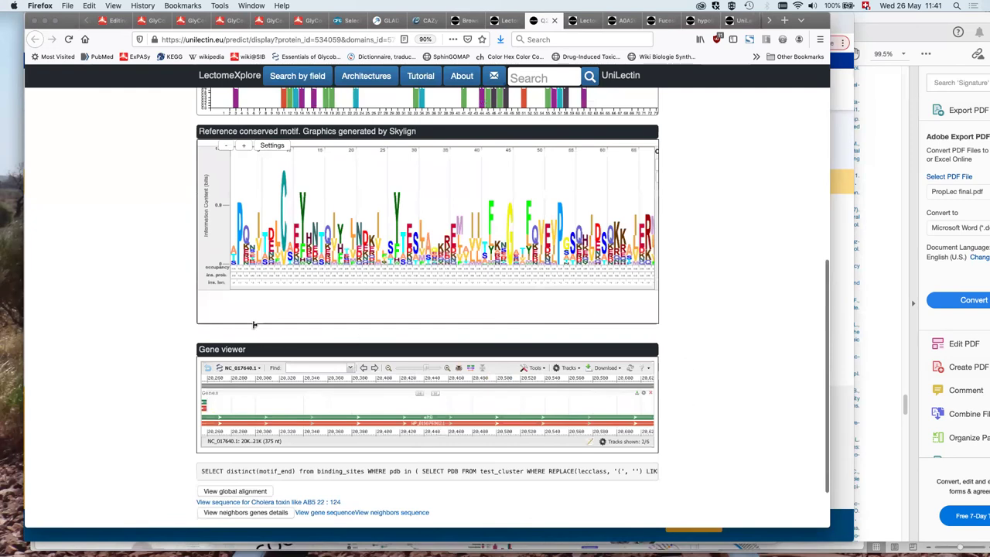
scroll(247, 317, "down", 2)
mouse_move(238, 308)
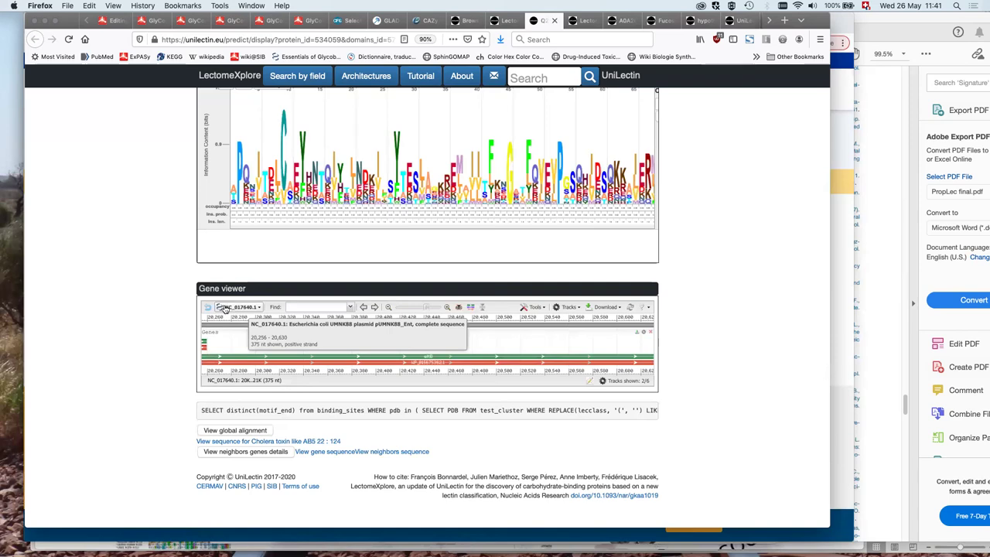
Step: Review the general information at the start of the Q2HQJ6 entry, including its UniProt accession
scroll(136, 275, "up", 2)
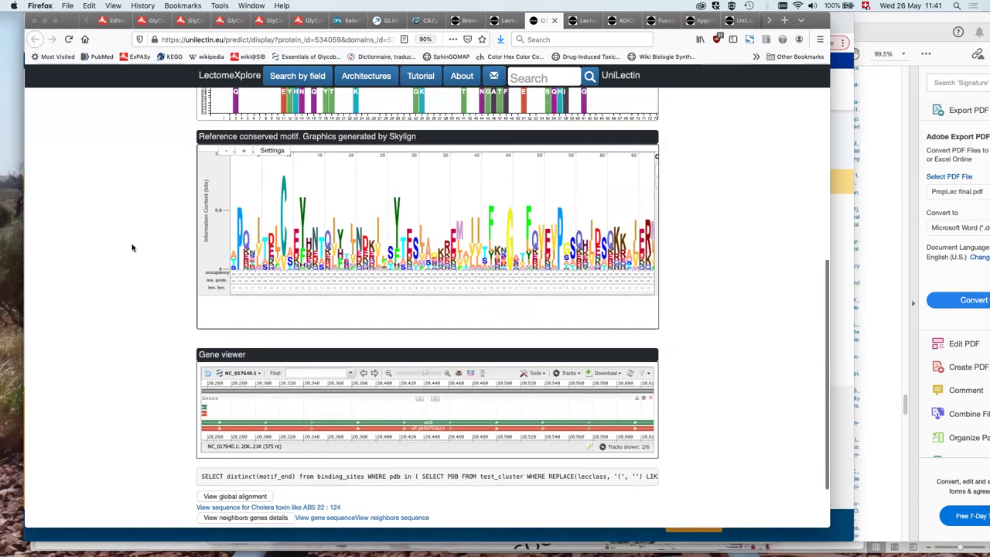
scroll(740, 172, "up", 5)
scroll(740, 171, "up", 1)
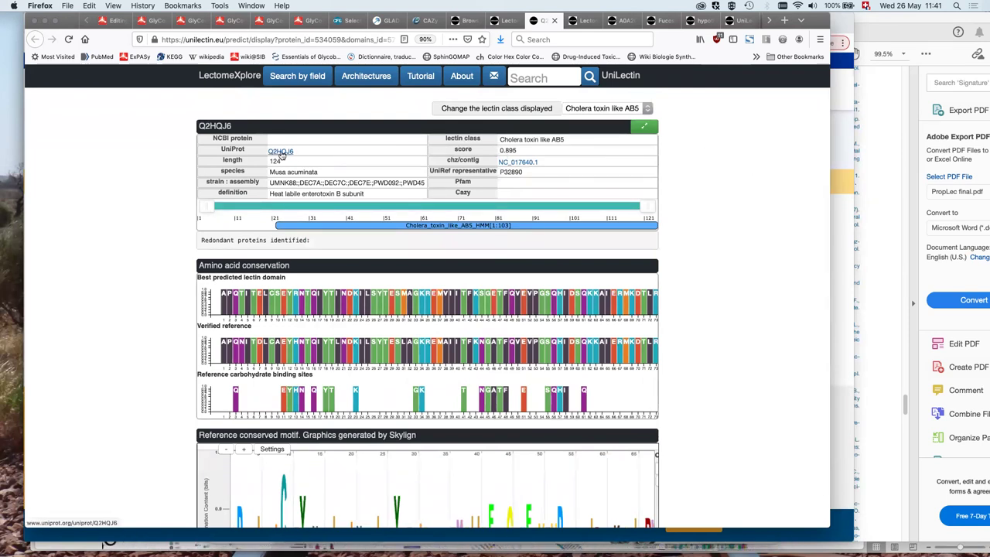
Step: Return to the lectin class overview and open the field search from the LectomeXplore home page
left_click(503, 22)
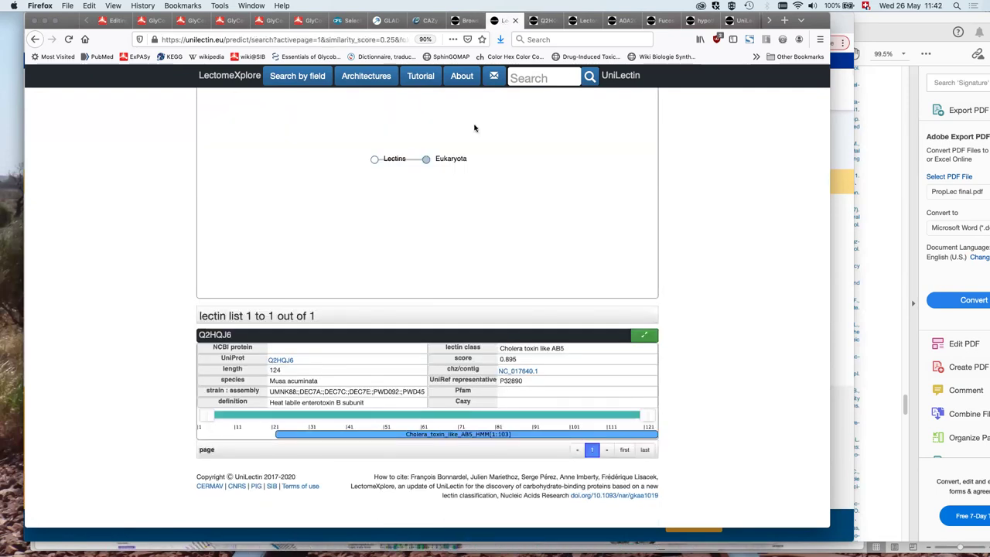
left_click(466, 22)
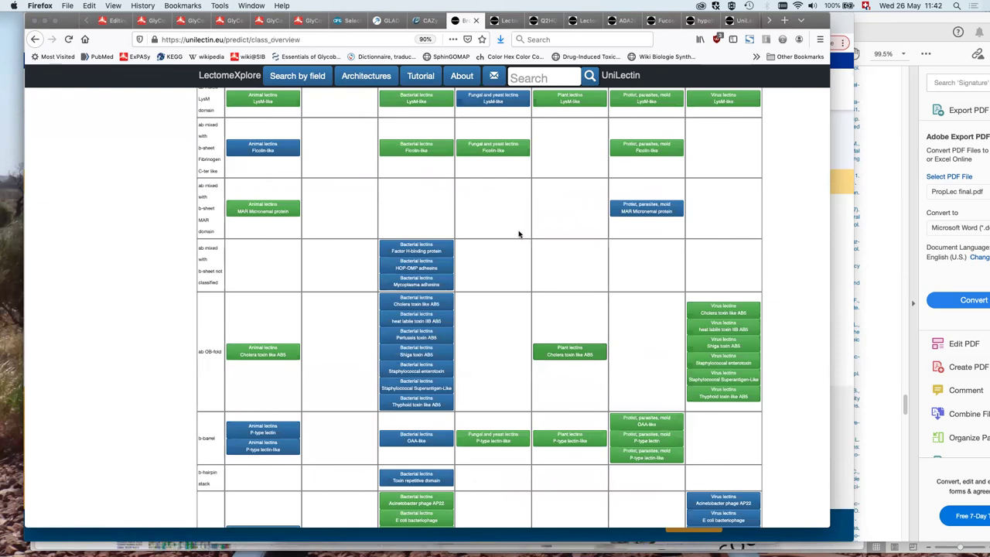
scroll(515, 214, "up", 2)
scroll(304, 146, "up", 1)
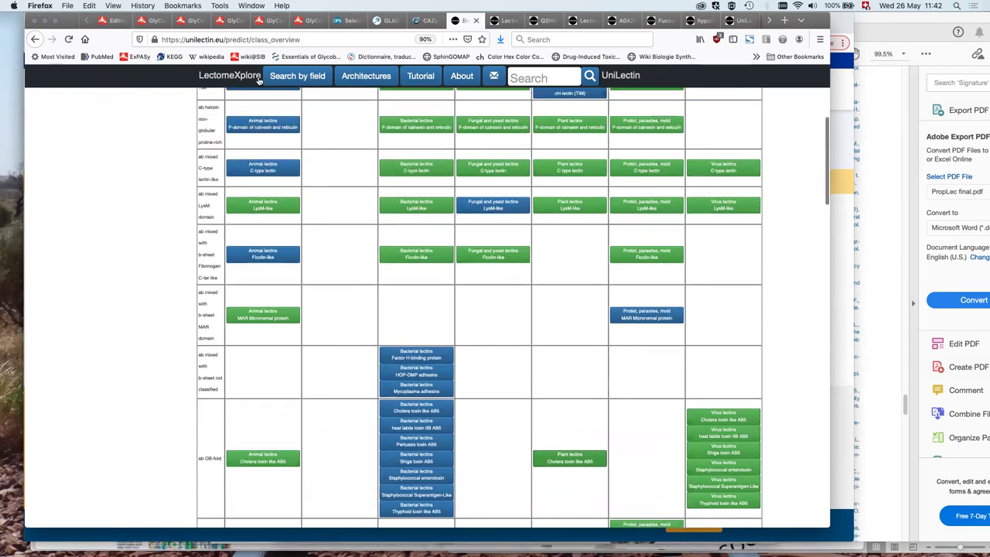
left_click(230, 75)
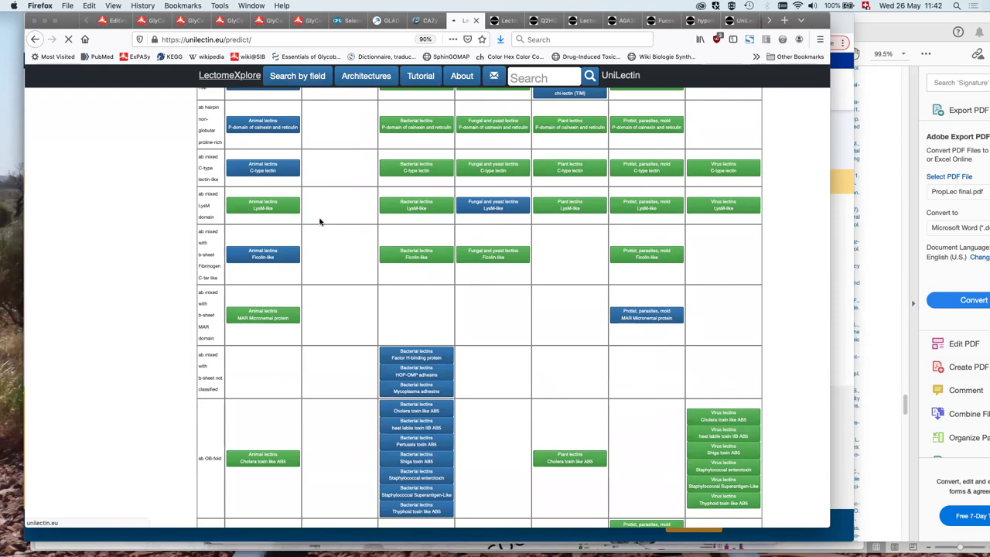
scroll(321, 281, "down", 1)
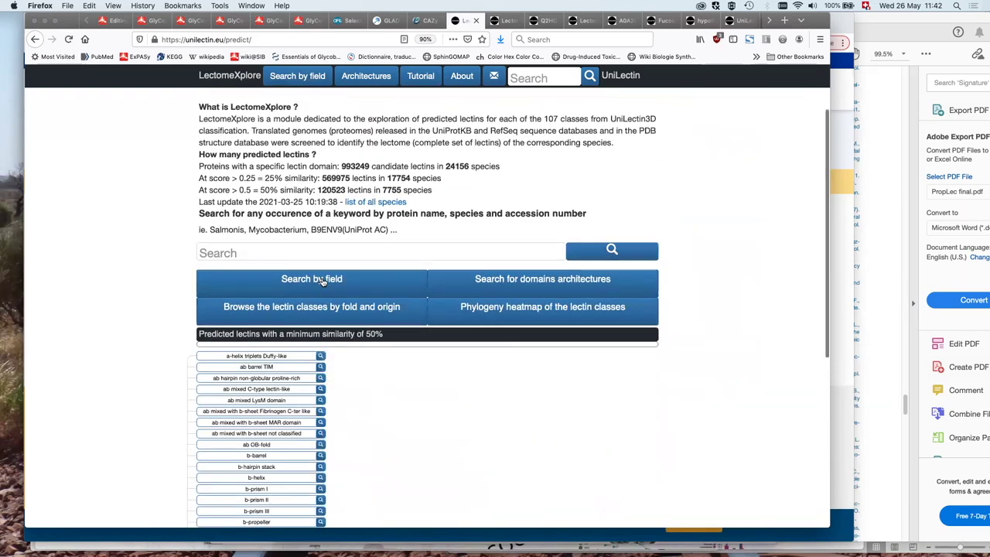
left_click(393, 273)
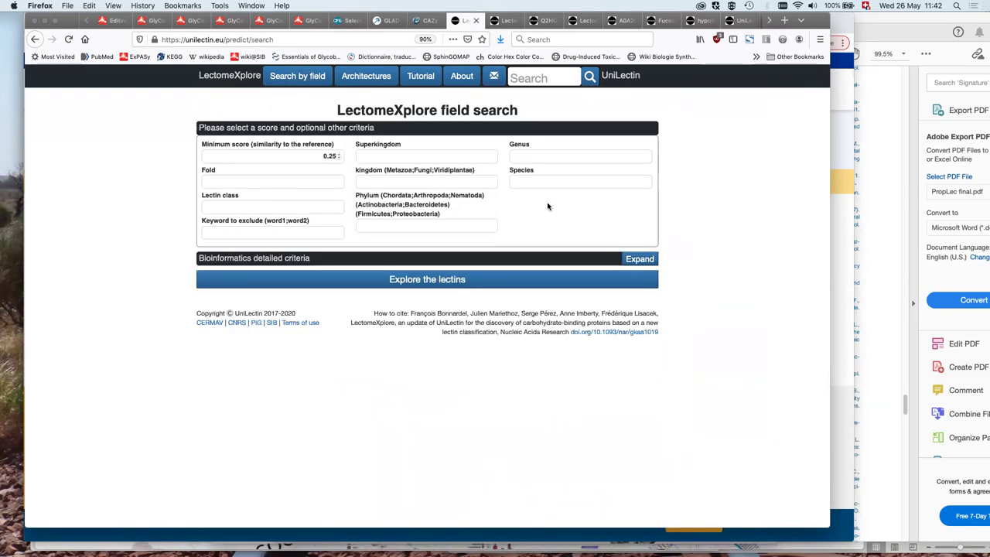
Step: Search the predicted lectins for the bacterial adhesin FedF class and glance at the matching candidates
left_click(242, 207)
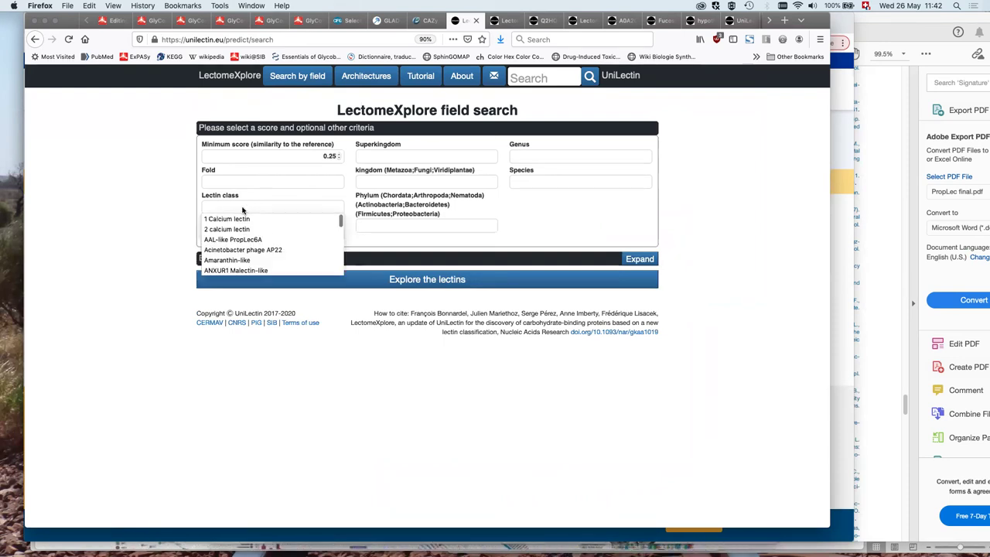
scroll(274, 230, "down", 2)
scroll(274, 230, "down", 2)
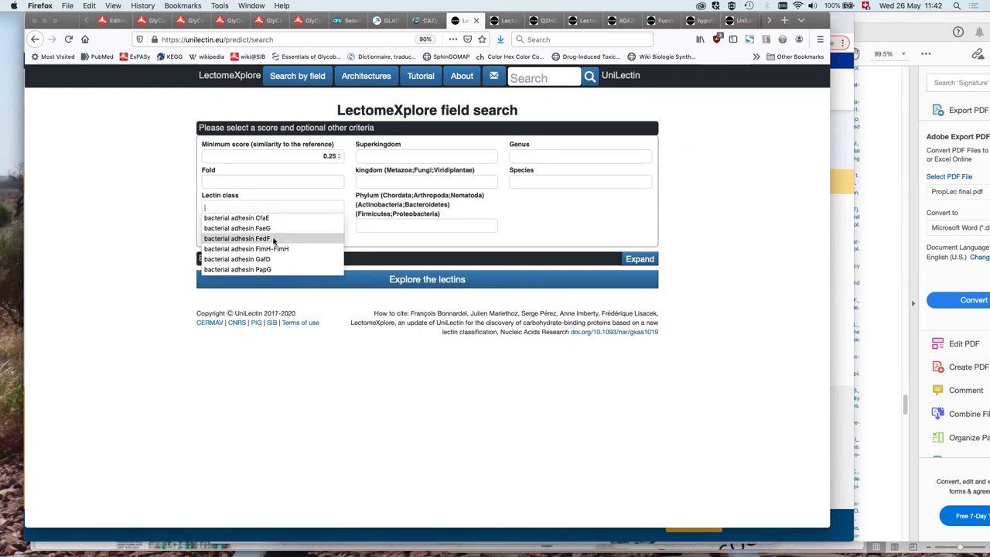
left_click(273, 241)
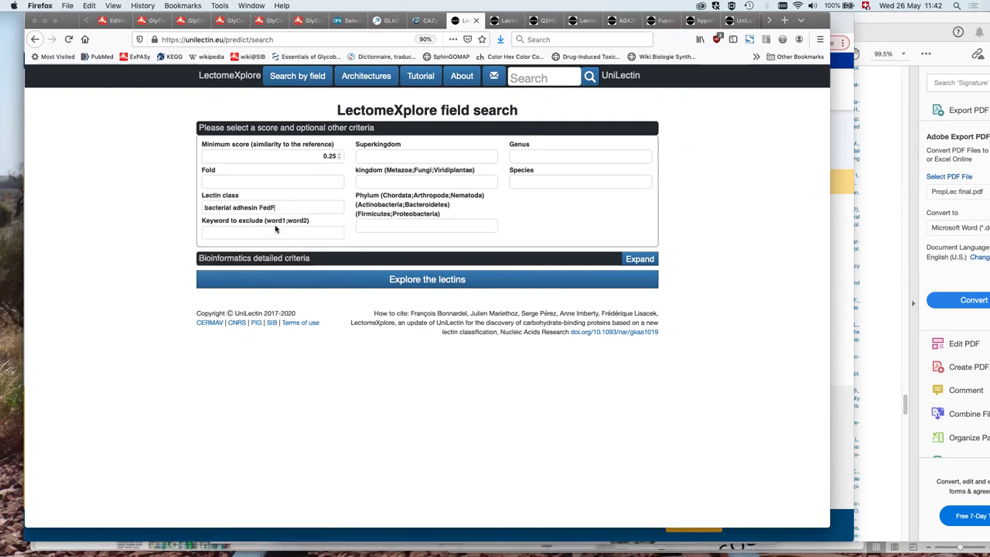
left_click(391, 282)
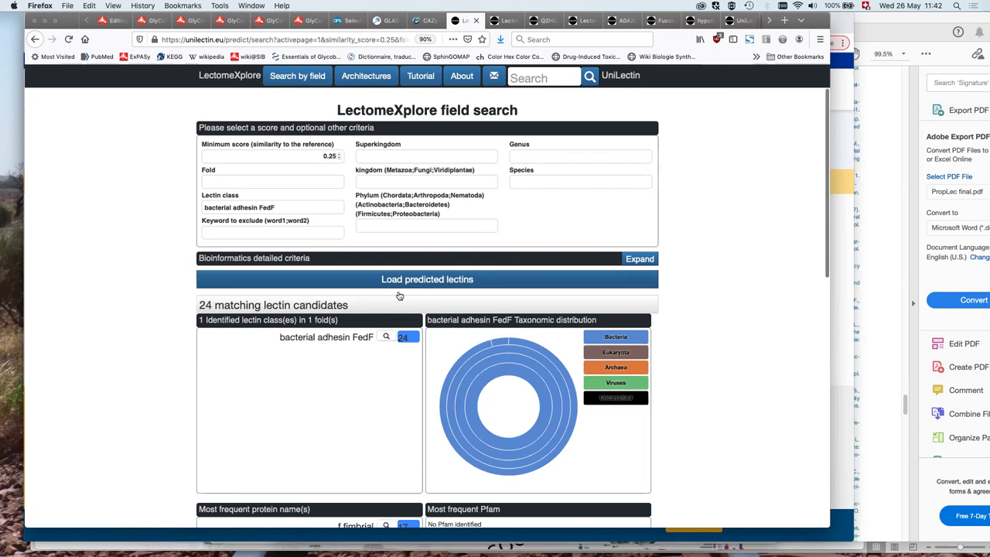
scroll(399, 297, "down", 1)
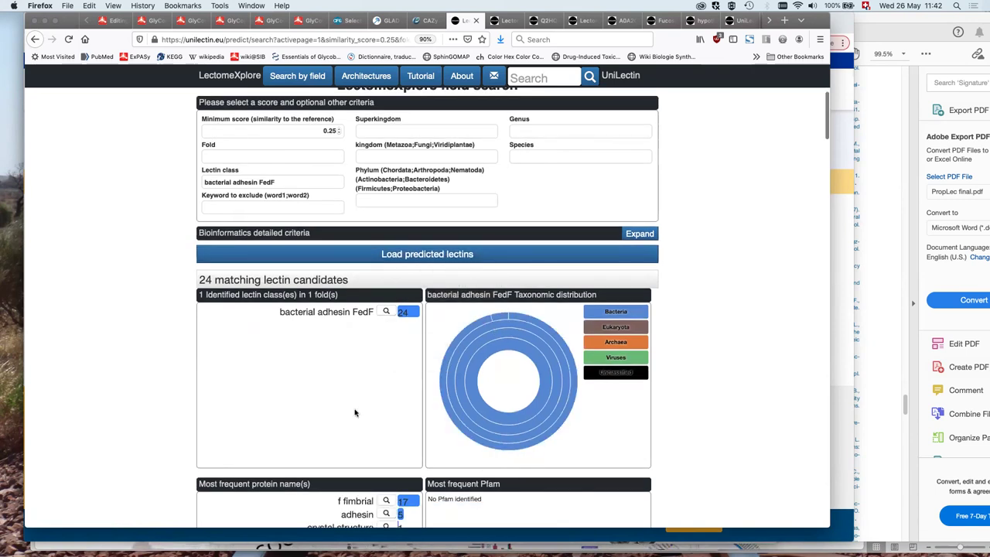
scroll(261, 271, "up", 1)
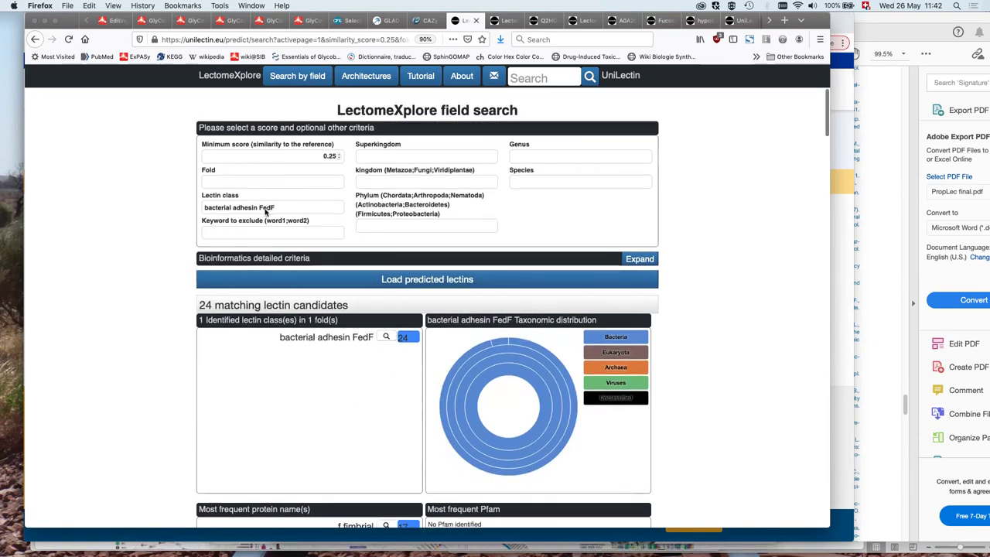
Step: Clear the bacterial adhesin FedF value from the lectin class criterion
left_click(317, 209)
key("BackSpace")
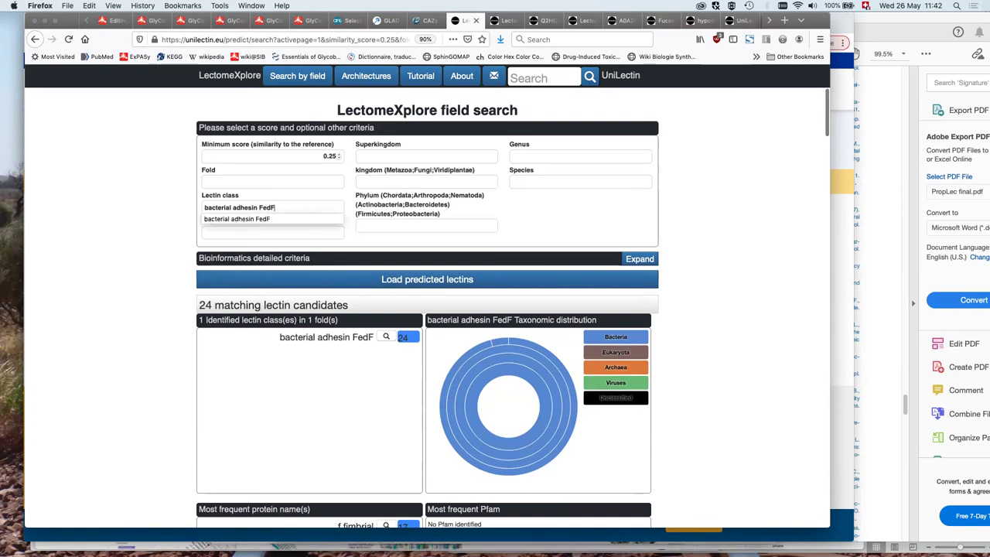
key("BackSpace")
key("BackSpace")
key("BackSpace")
key("BackSpace")
key("BackSpace")
key("BackSpace")
key("BackSpace")
key("BackSpace")
key("BackSpace")
key("BackSpace")
key("BackSpace")
key("BackSpace")
key("BackSpace")
key("BackSpace")
key("BackSpace")
key("BackSpace")
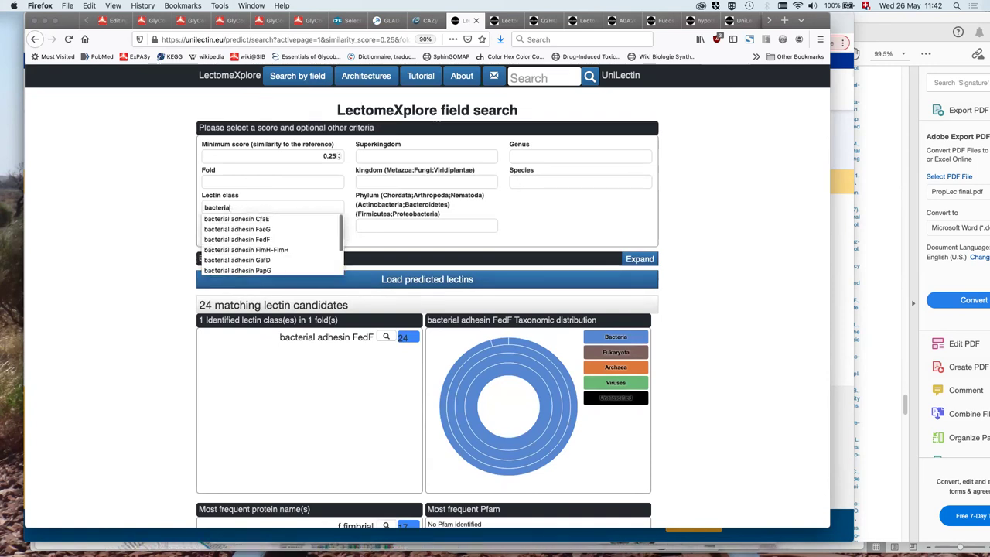
key("BackSpace")
key("BackSpace")
key("BackSpace")
key("BackSpace")
key("BackSpace")
Step: Set the lectin class to cyanovirin-like and load its predicted lectins
left_click(277, 208)
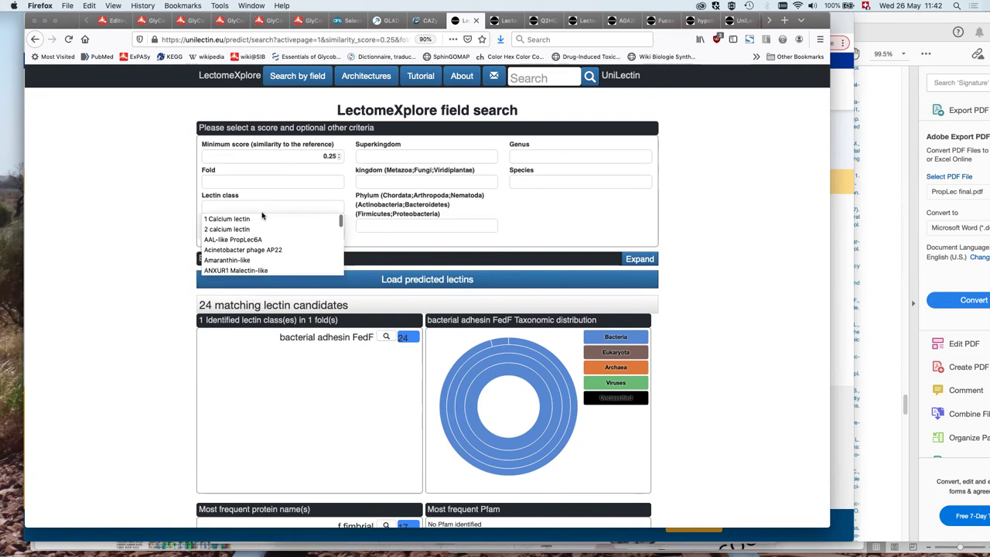
scroll(262, 207, "down", 1)
scroll(262, 208, "down", 1)
left_click(246, 178)
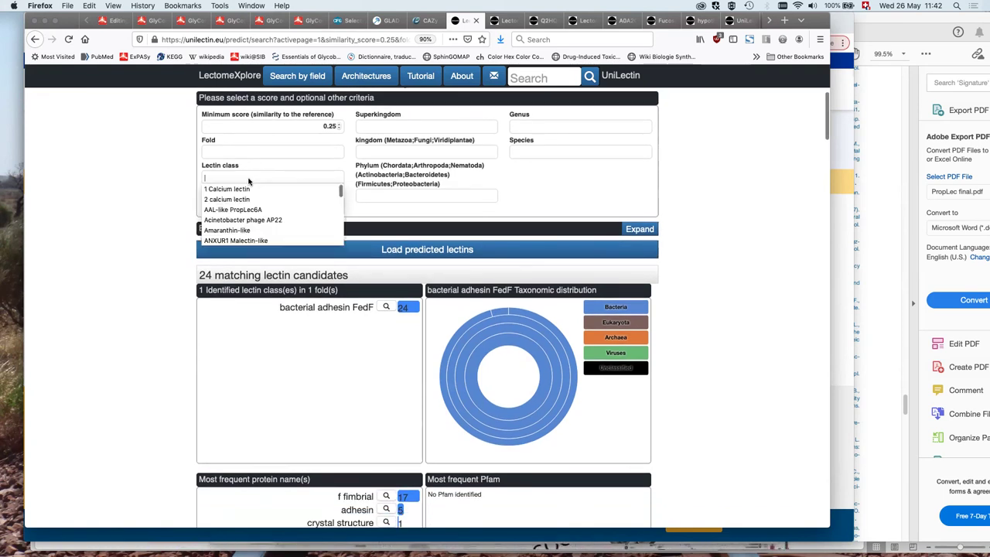
scroll(247, 213, "down", 5)
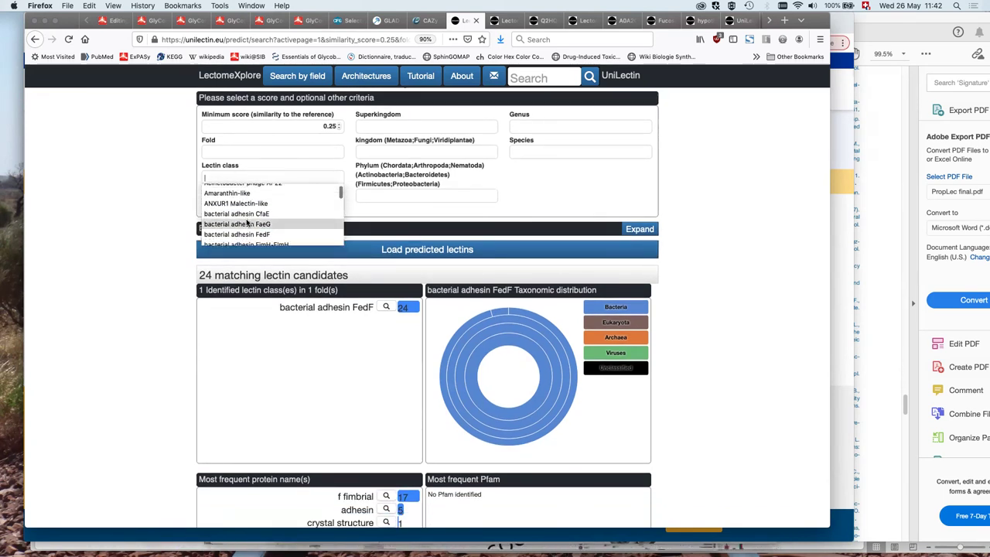
scroll(247, 222, "down", 5)
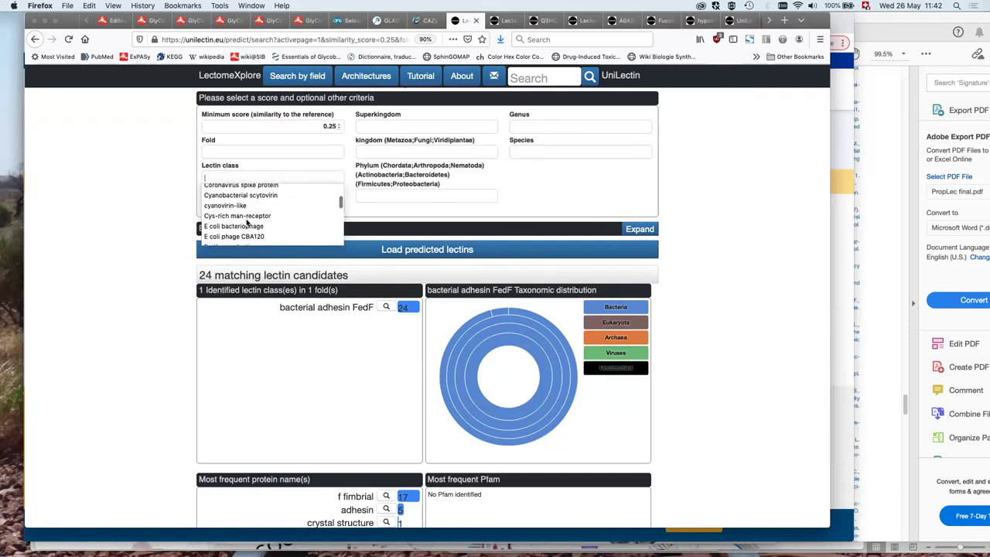
scroll(244, 216, "down", 1)
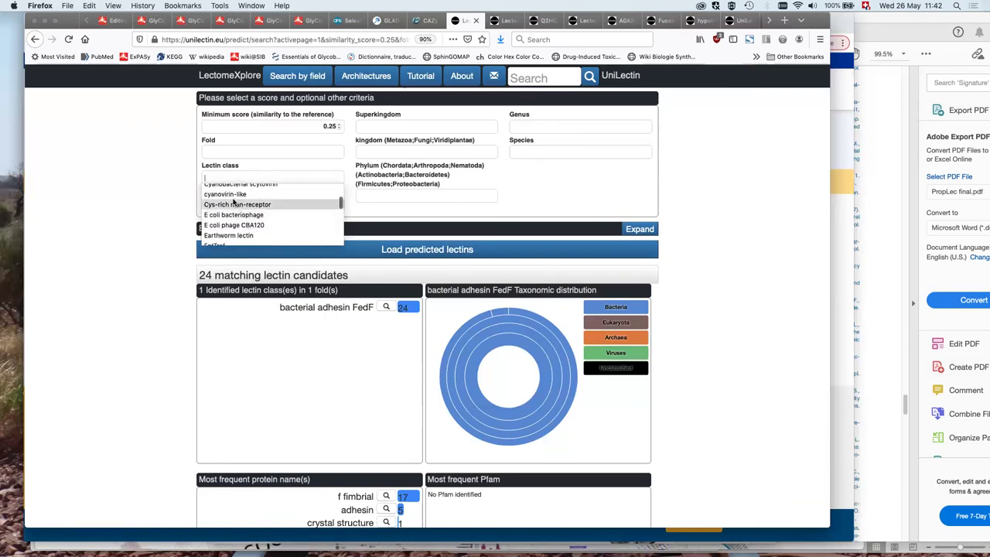
left_click(227, 194)
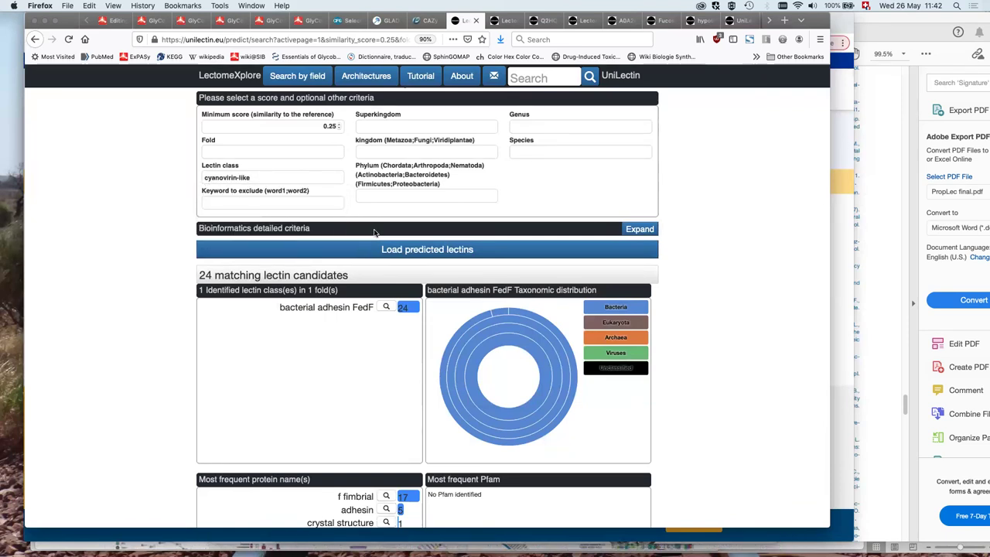
left_click(402, 250)
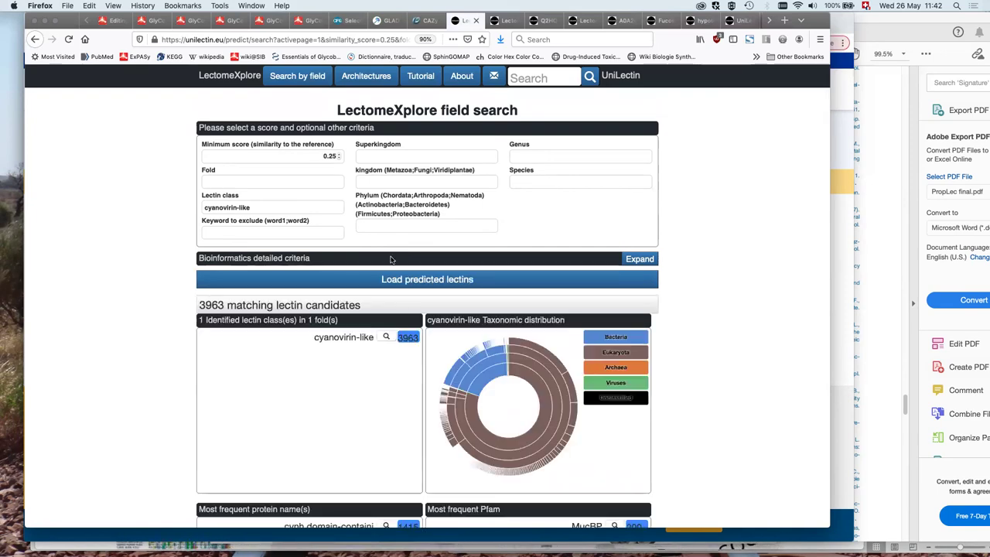
Step: Examine the cyanovirin-like candidates' taxonomic distribution, most frequent protein names and Pfam domains, taxonomic tree and lectin list
scroll(182, 336, "down", 1)
scroll(182, 336, "down", 1)
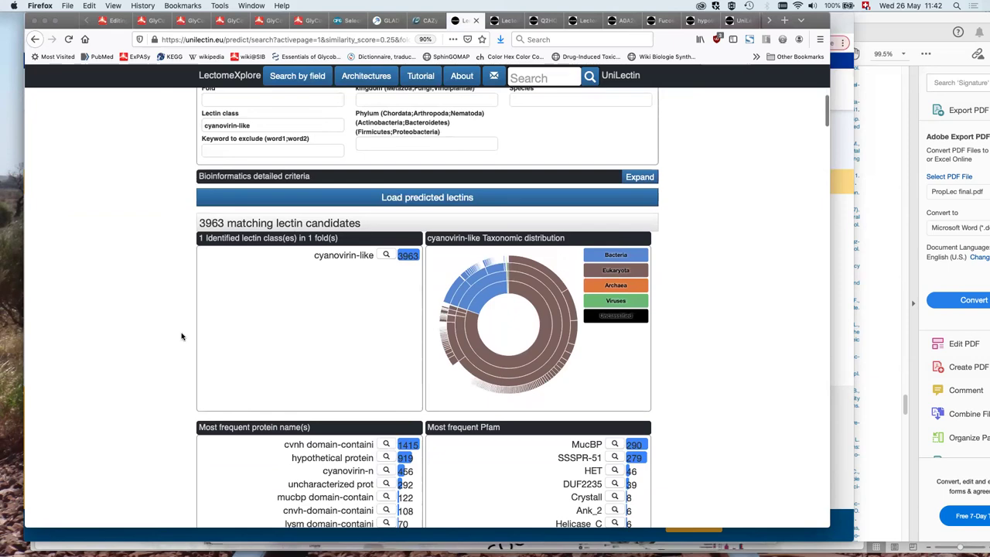
scroll(182, 337, "down", 3)
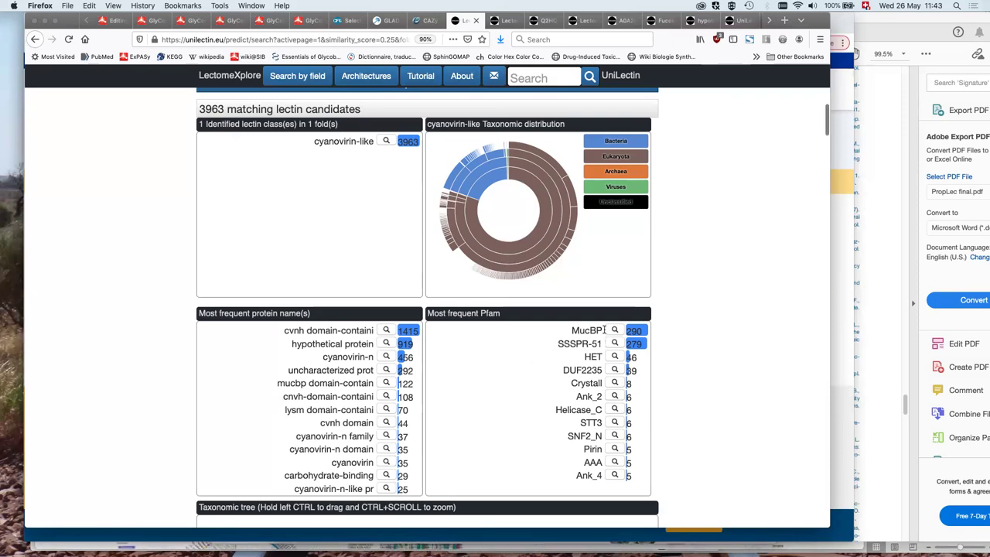
scroll(604, 383, "down", 3)
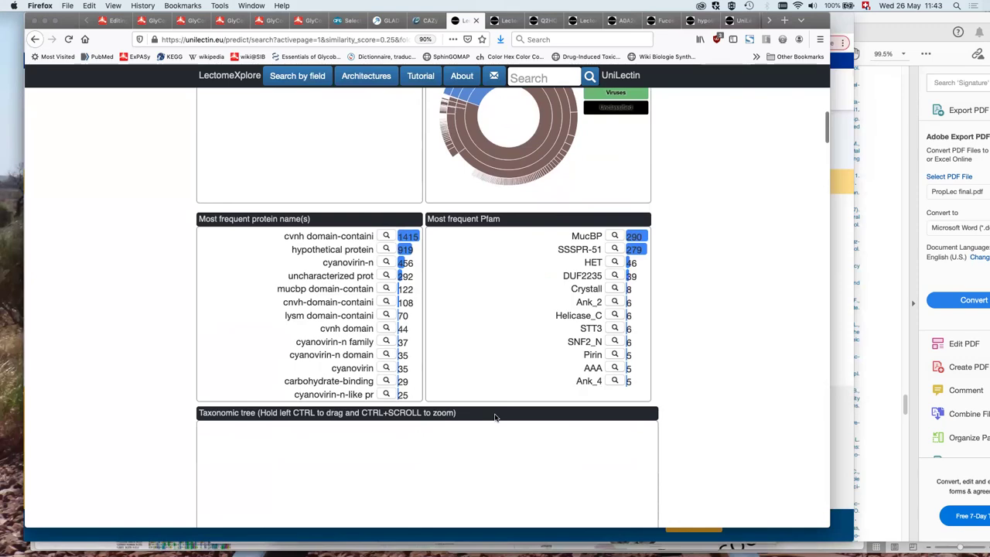
scroll(496, 417, "down", 10)
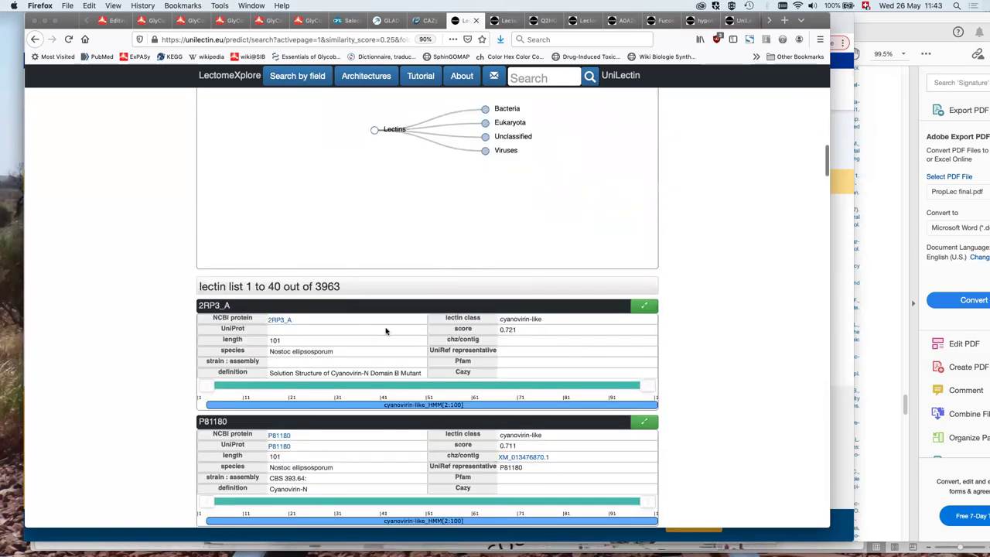
scroll(385, 328, "down", 1)
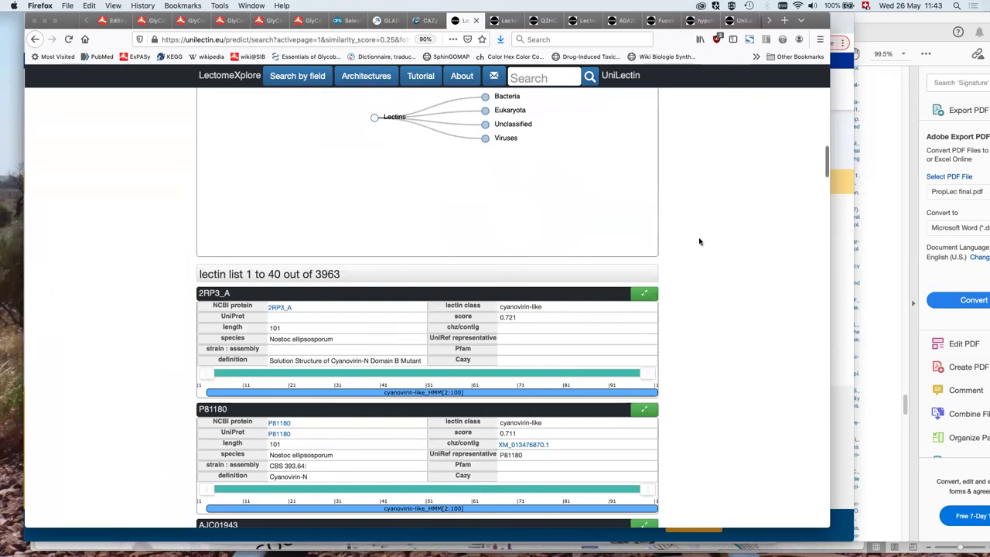
scroll(680, 224, "up", 3)
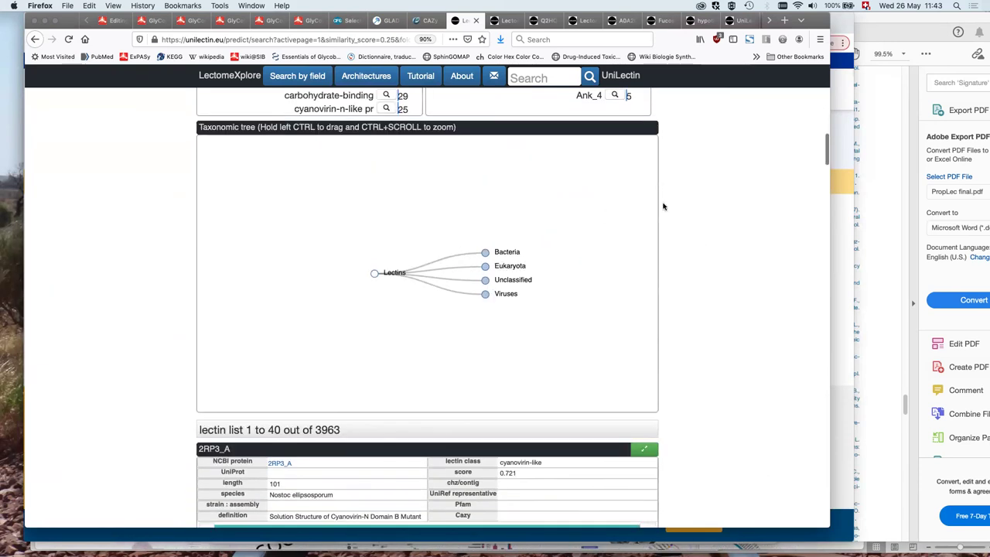
scroll(634, 286, "up", 5)
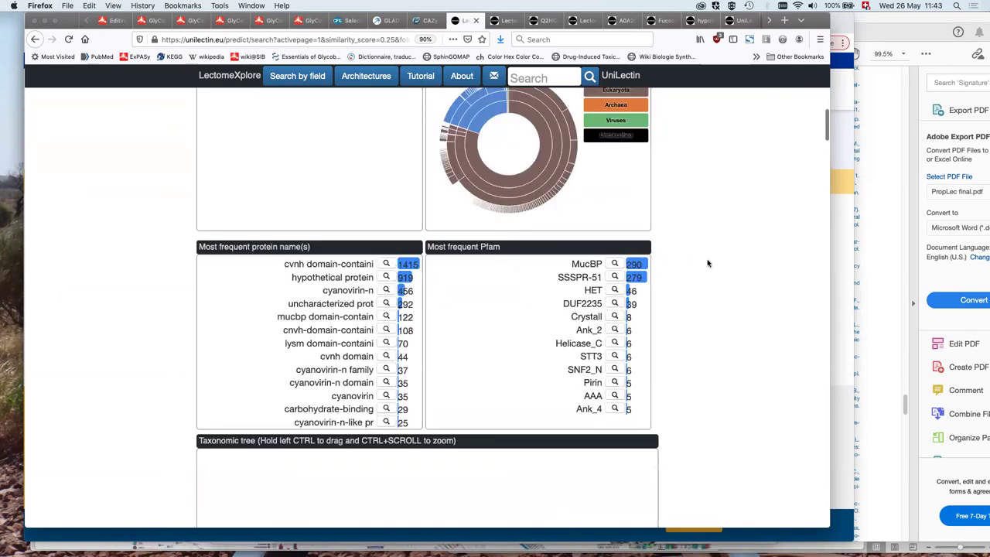
scroll(710, 260, "up", 3)
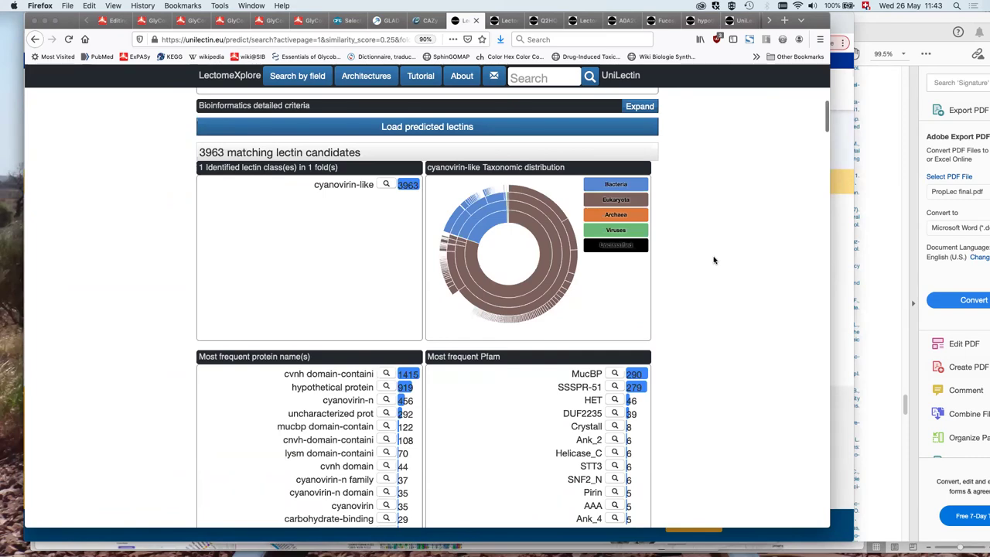
scroll(714, 260, "up", 4)
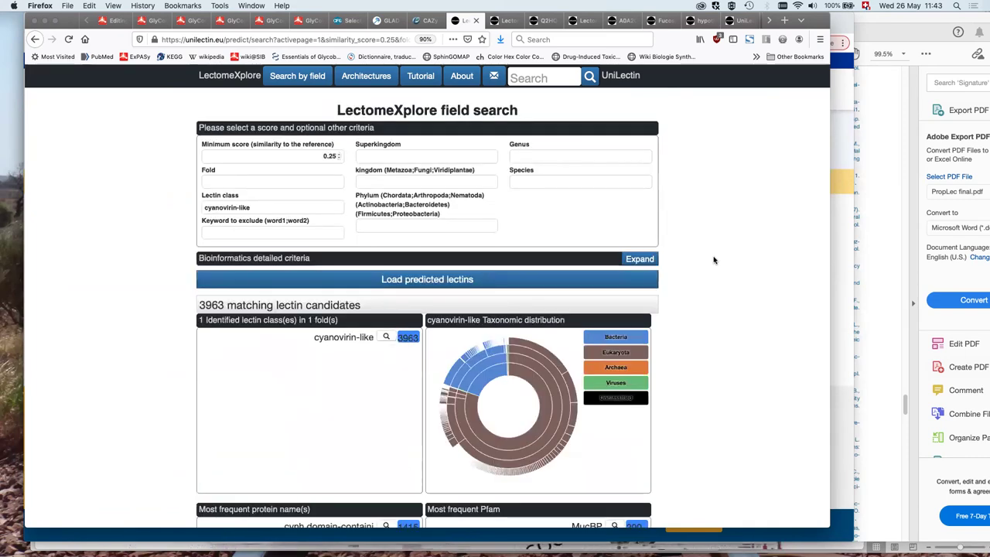